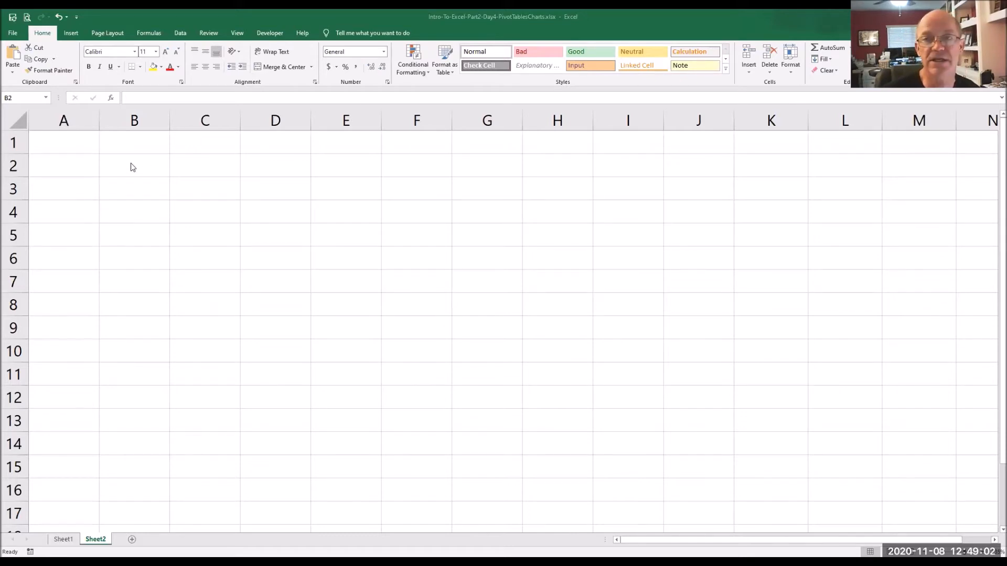
Enter the column headers Date, Buyer, Type and Amount in cells B2 to E2.
click(131, 165)
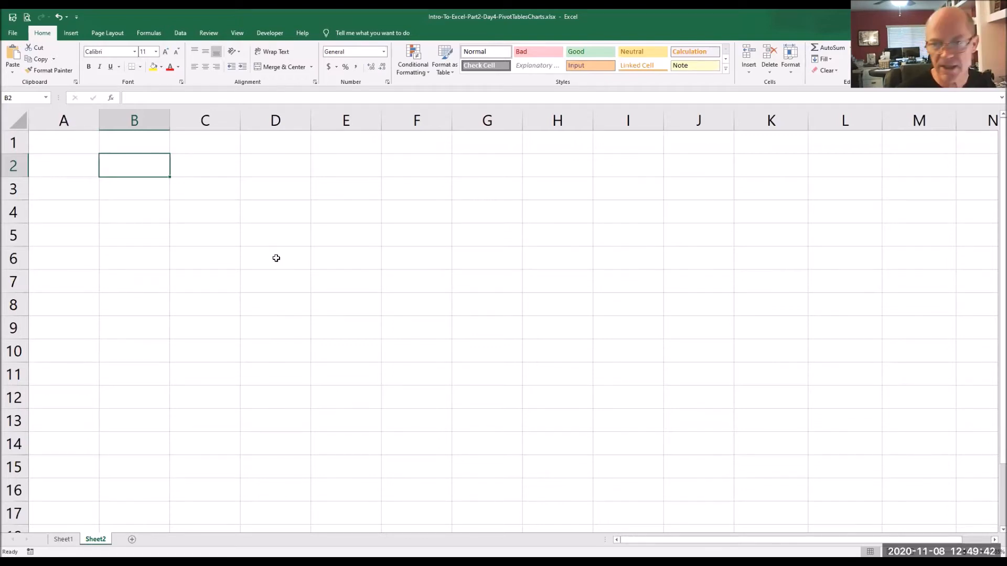
text(Date)
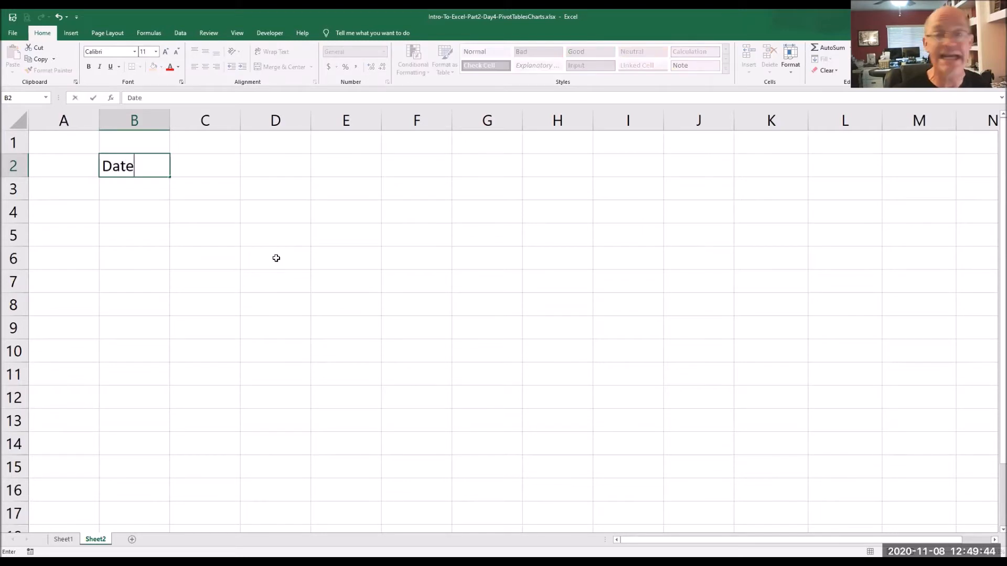
key(Tab)
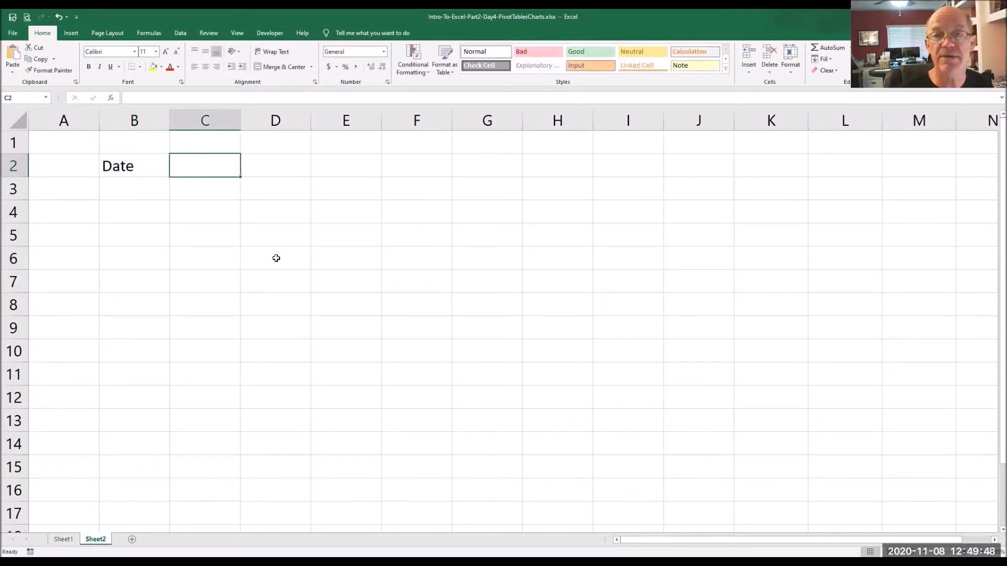
text(Buyer)
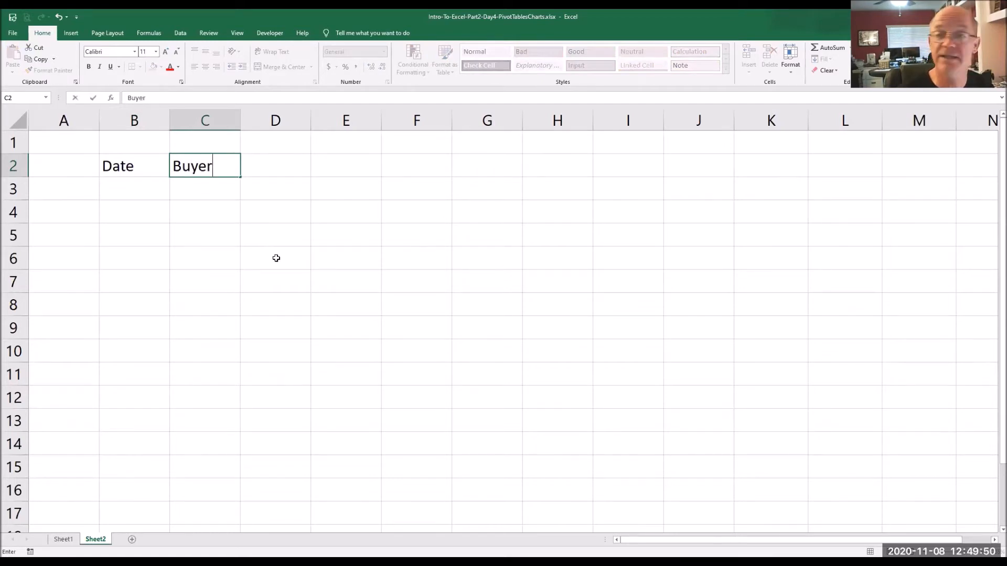
key(Tab)
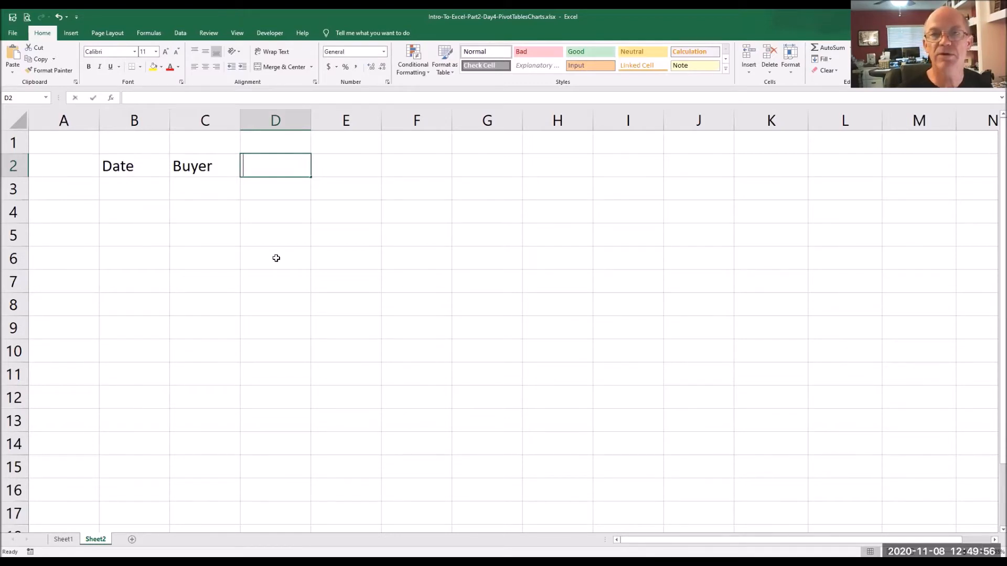
text(Typwe)
key(BackSpace)
key(BackSpace)
text(e)
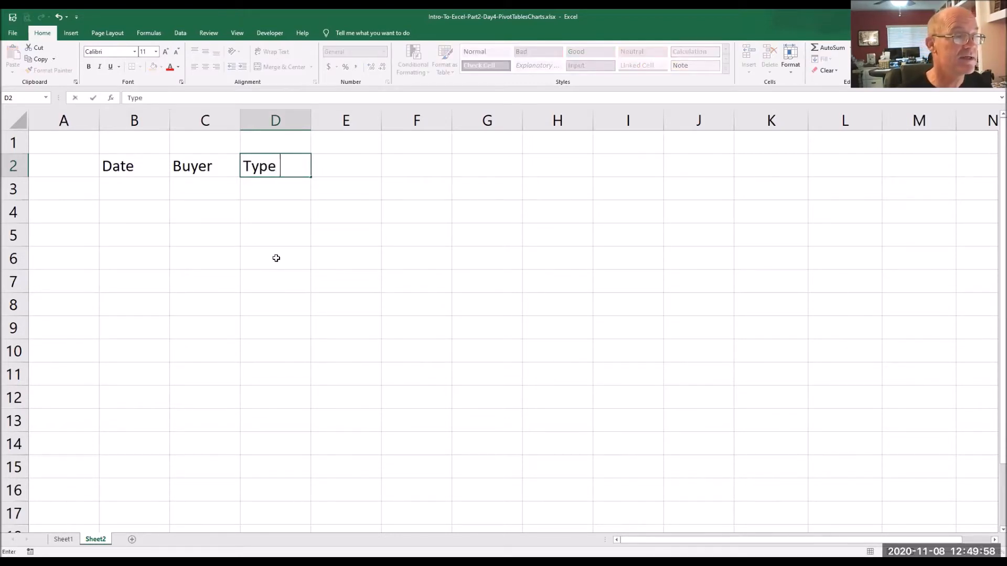
key(Tab)
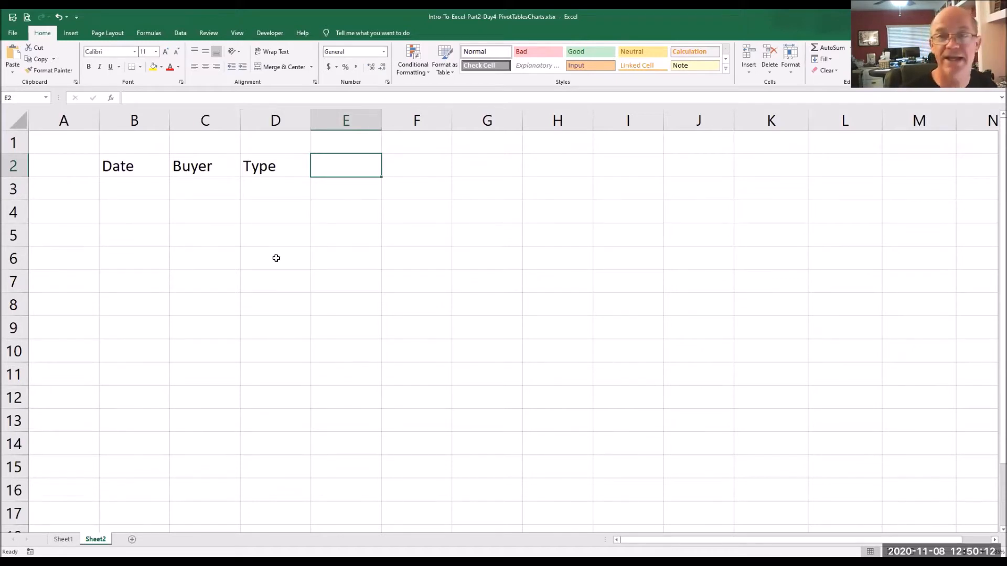
text(Amount)
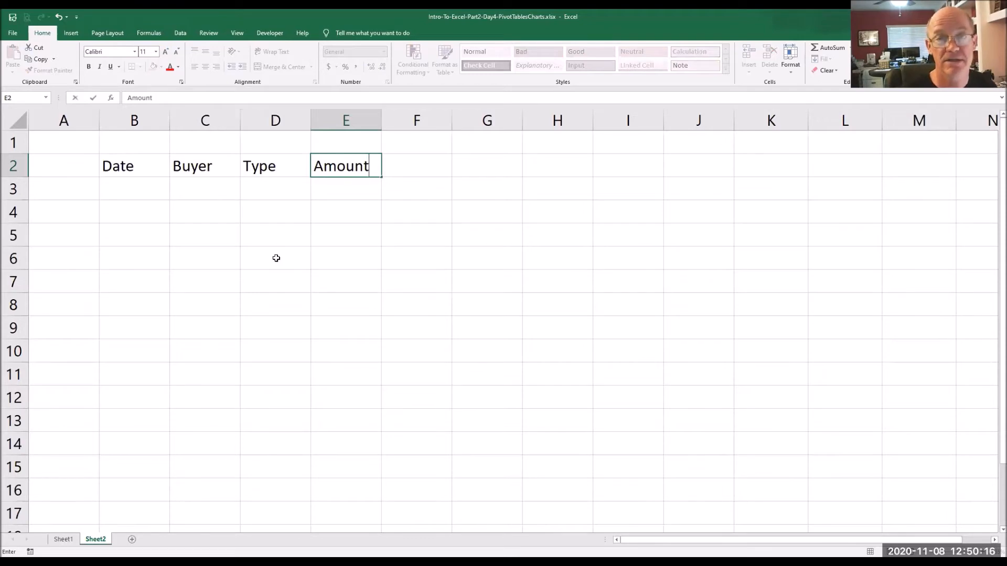
key(Return)
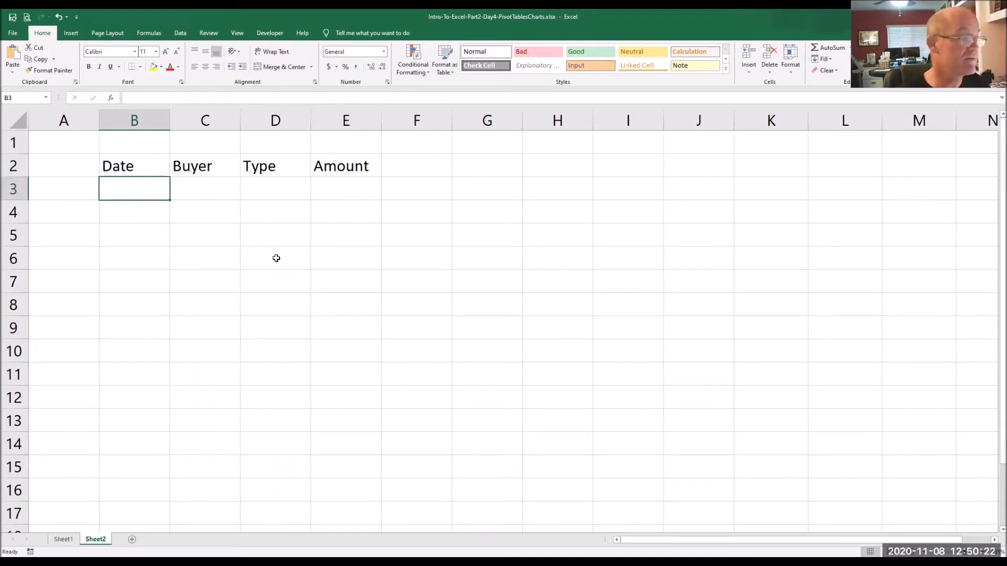
Fill row 3 with the first expense record: date 1/1/20, buyer Mom, type Fuel and amount 74.
text(1/1/20)
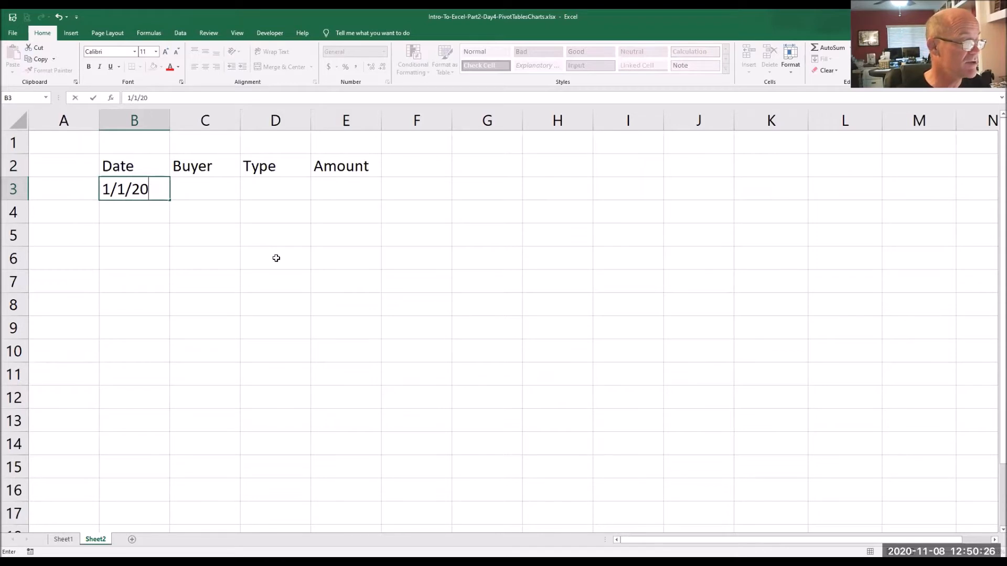
key(Tab)
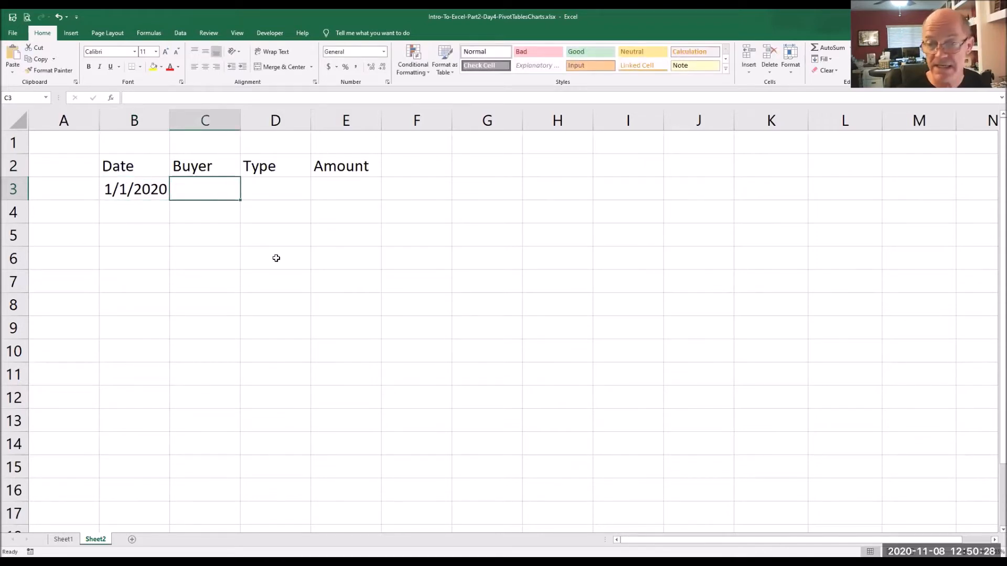
text(Mom)
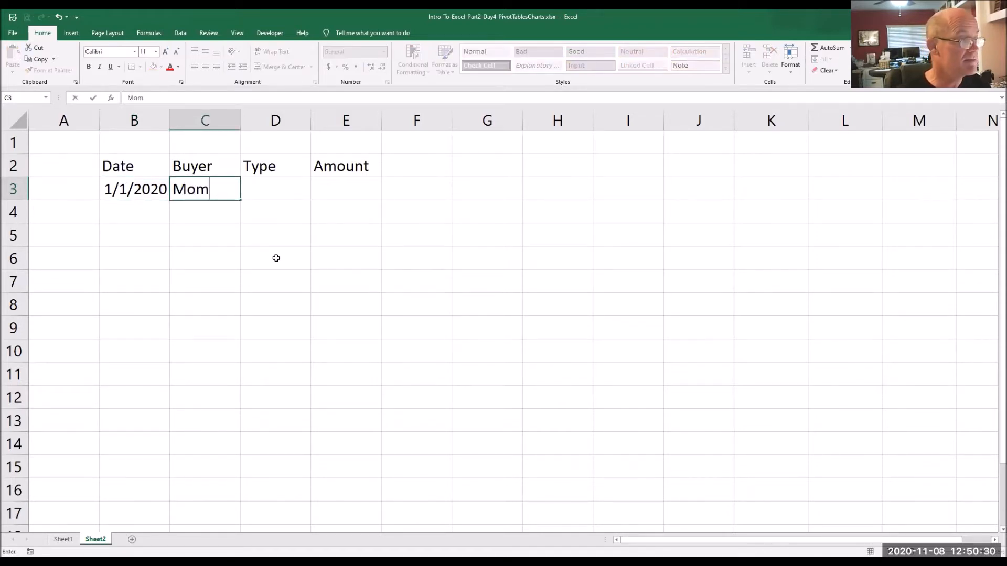
key(Tab)
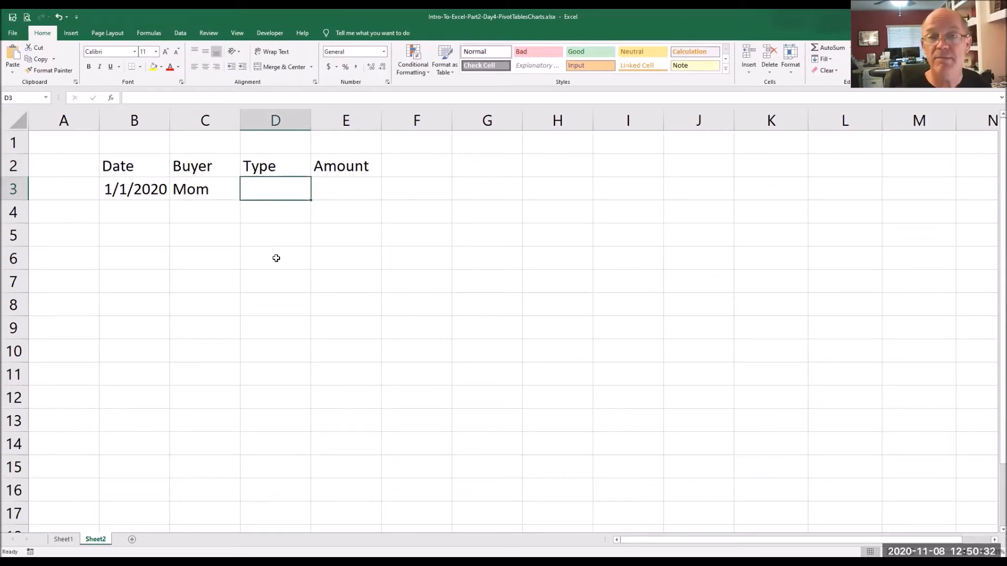
text(Fuel)
key(Tab)
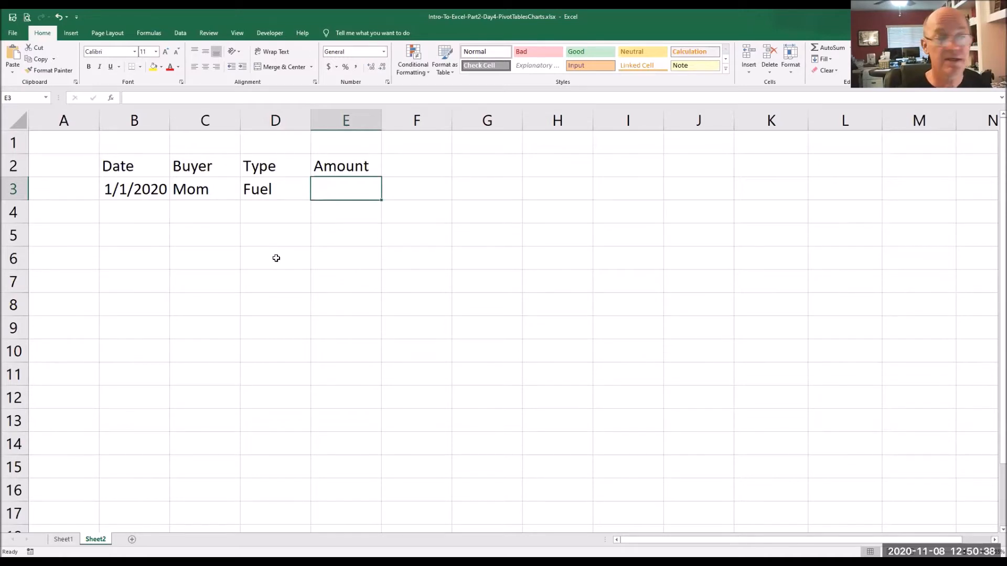
text(74)
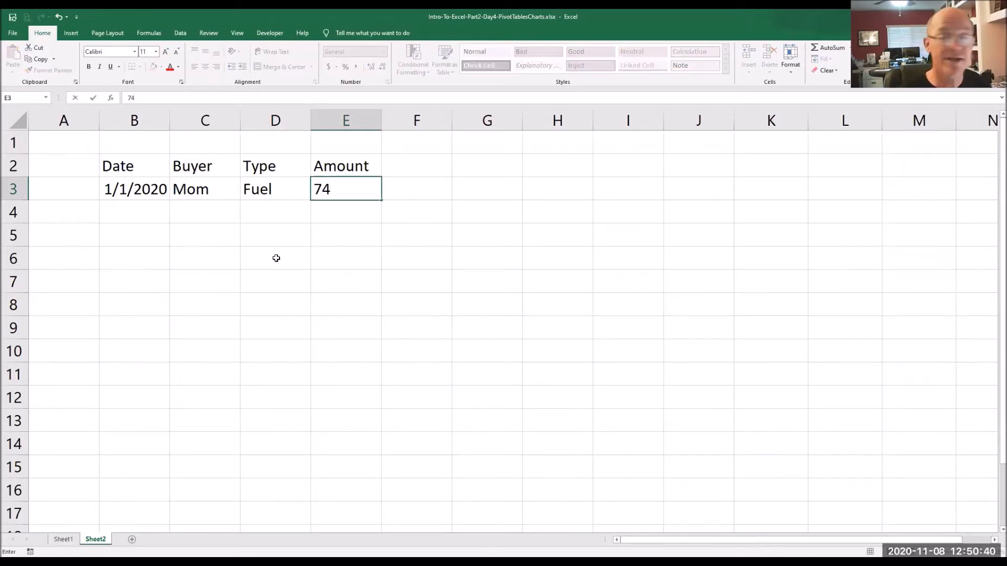
key(Return)
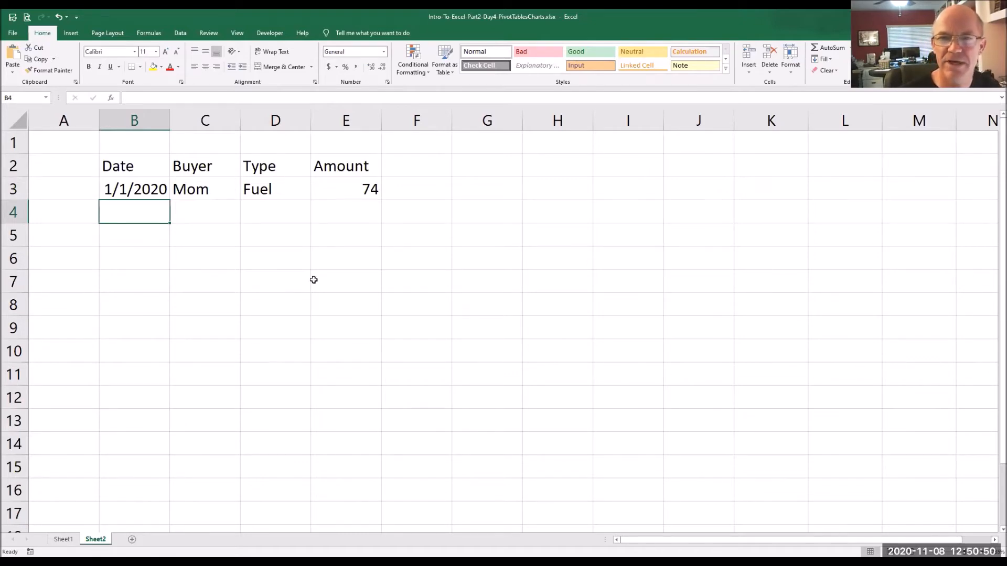
Format the date in cell B3 with the 3/14/12 date type so it uses a two-digit year.
click(143, 188)
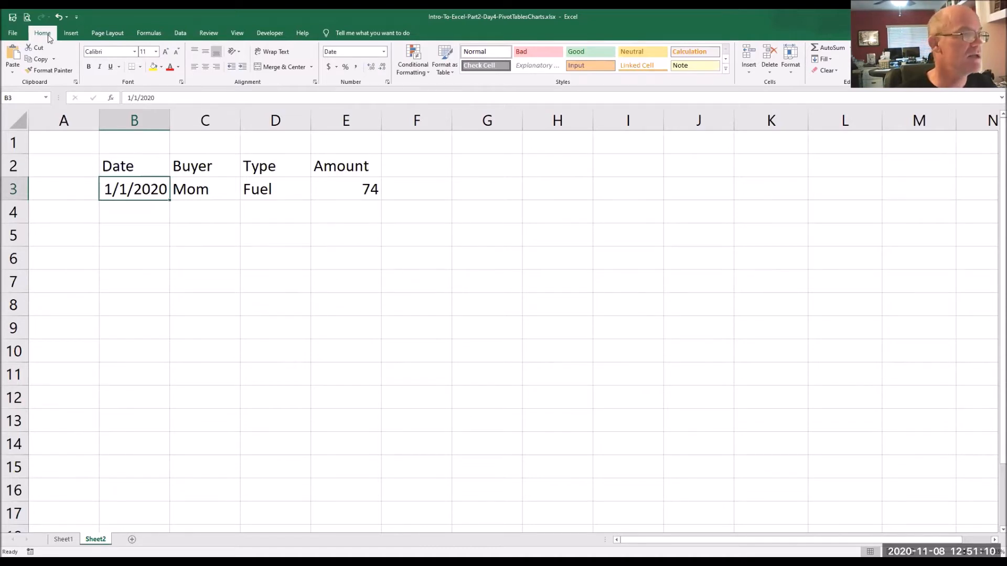
click(385, 53)
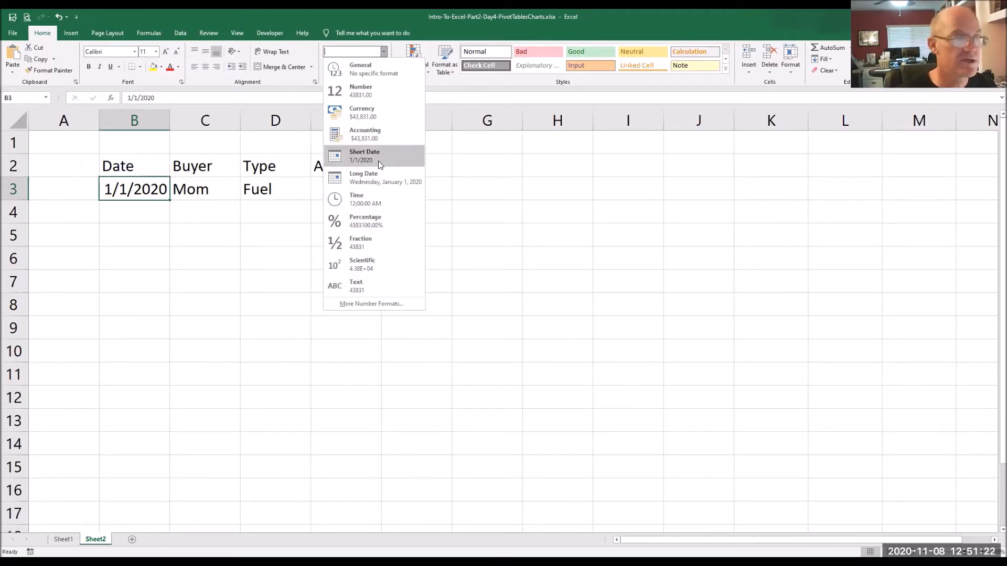
click(373, 303)
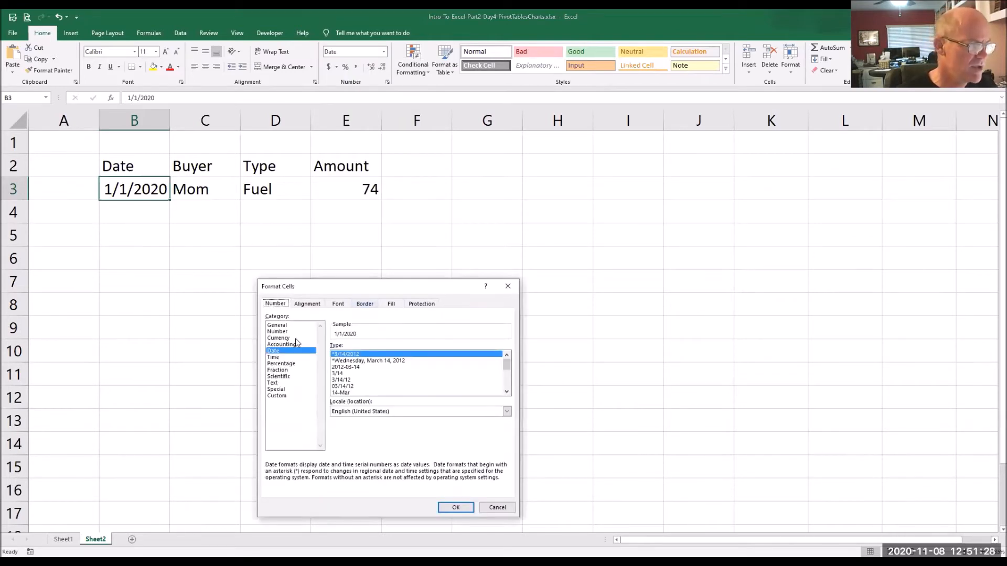
click(344, 380)
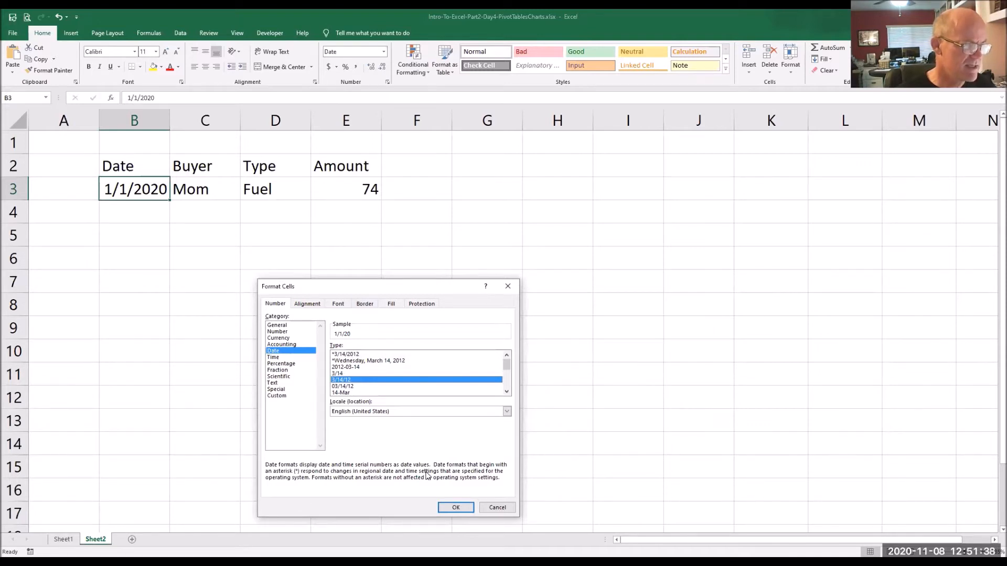
click(455, 508)
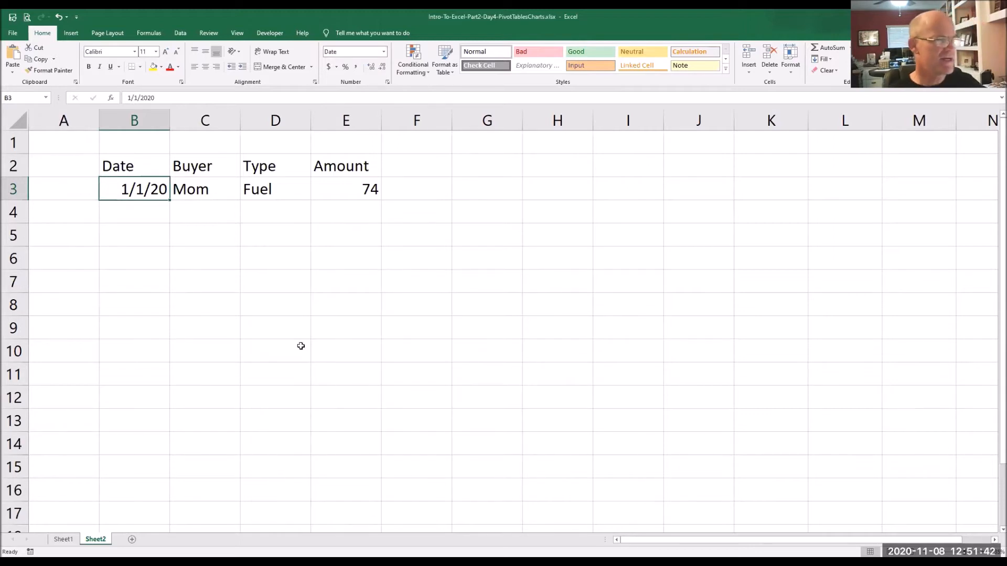
Apply the accounting number format to the amount in E3 and reduce it to no decimal places.
click(338, 193)
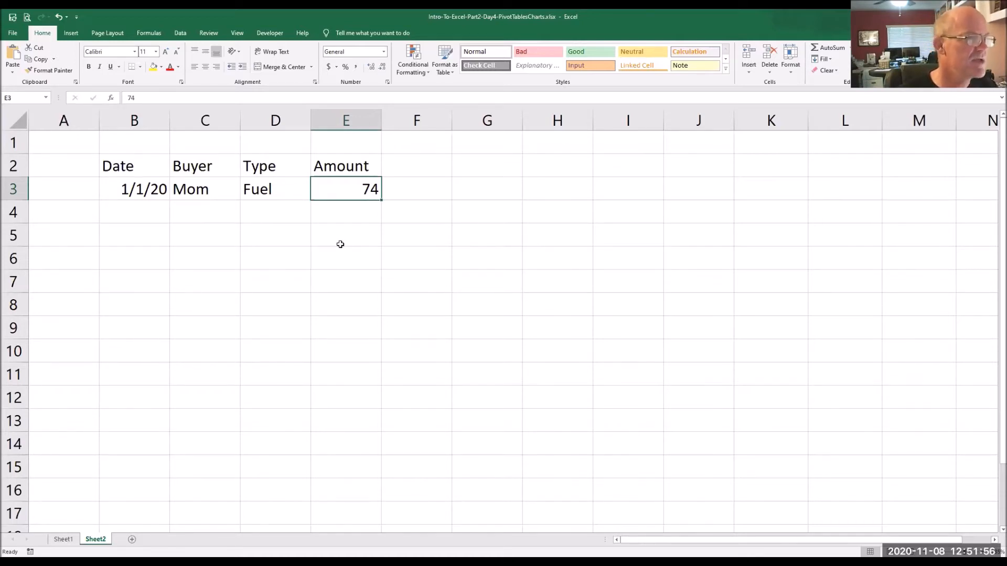
click(329, 68)
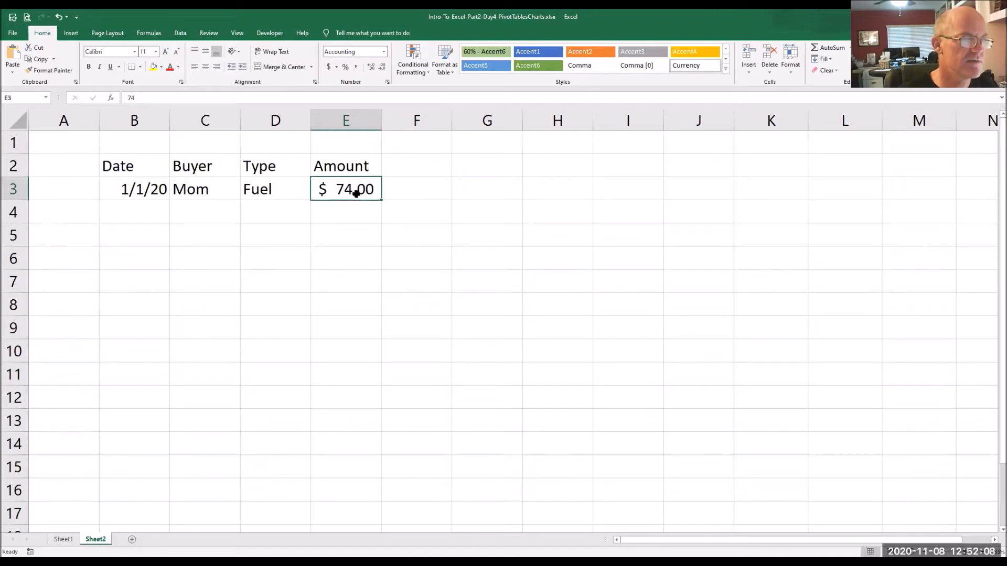
click(384, 69)
click(383, 69)
click(154, 185)
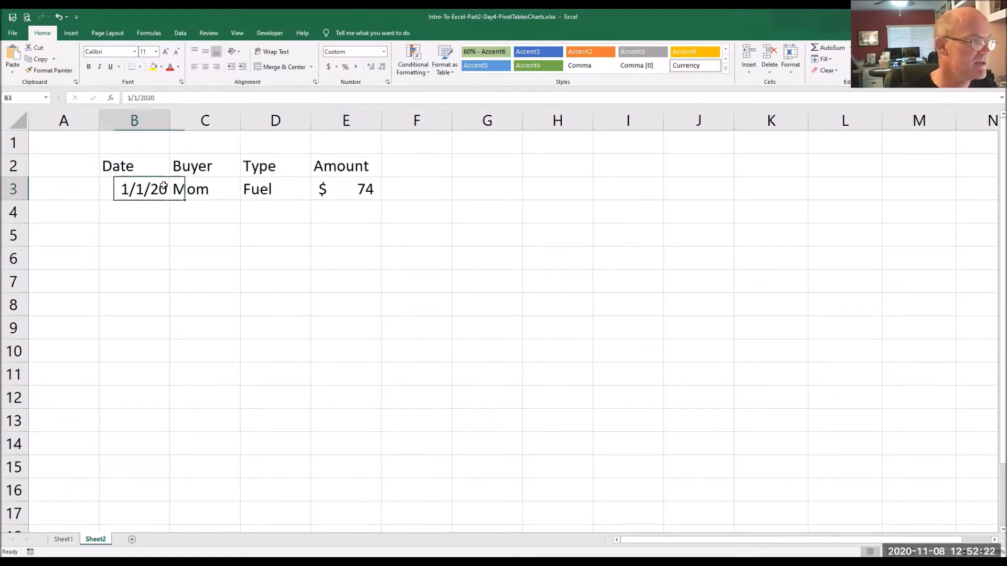
click(224, 185)
click(302, 188)
click(343, 188)
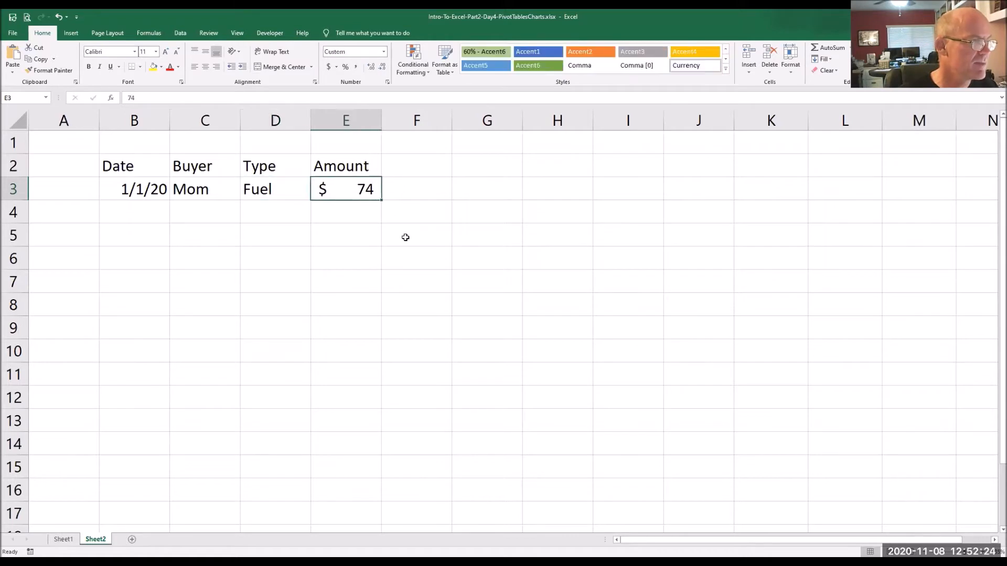
Enter 1/15/20 as the date and Mom as the buyer in row 4, and widen column B to fit the full date.
click(141, 215)
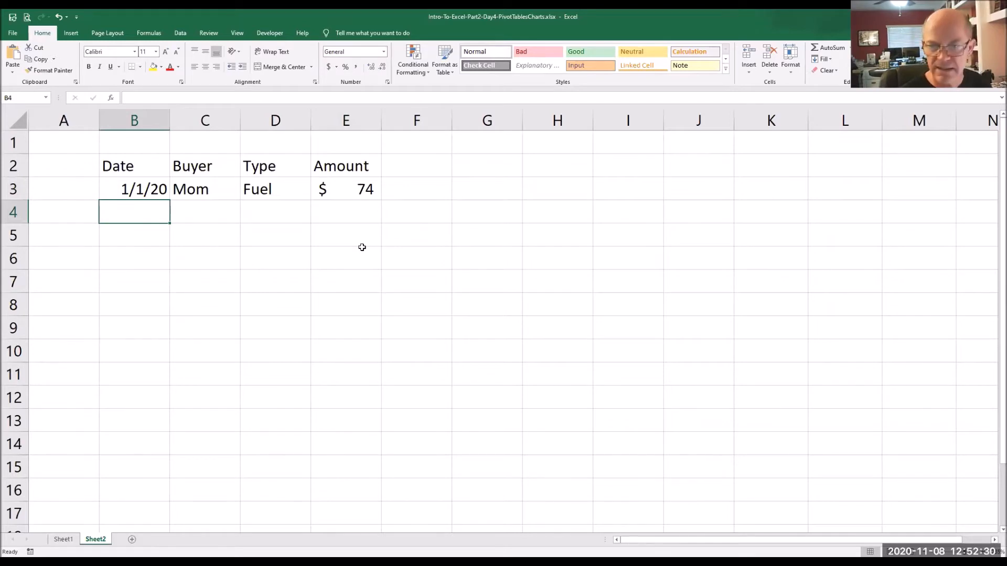
text(1/15/20)
key(Tab)
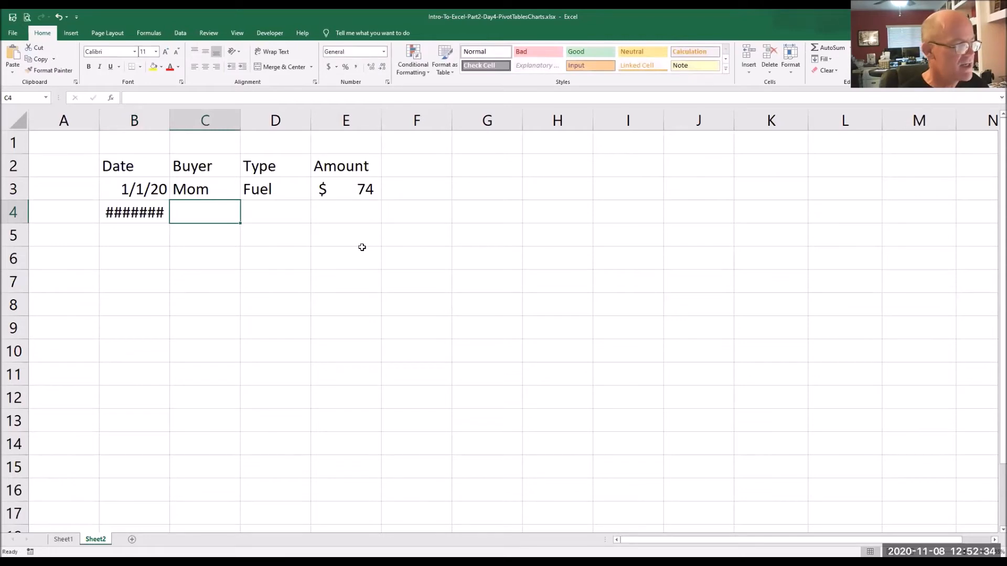
text(Mom)
key(Tab)
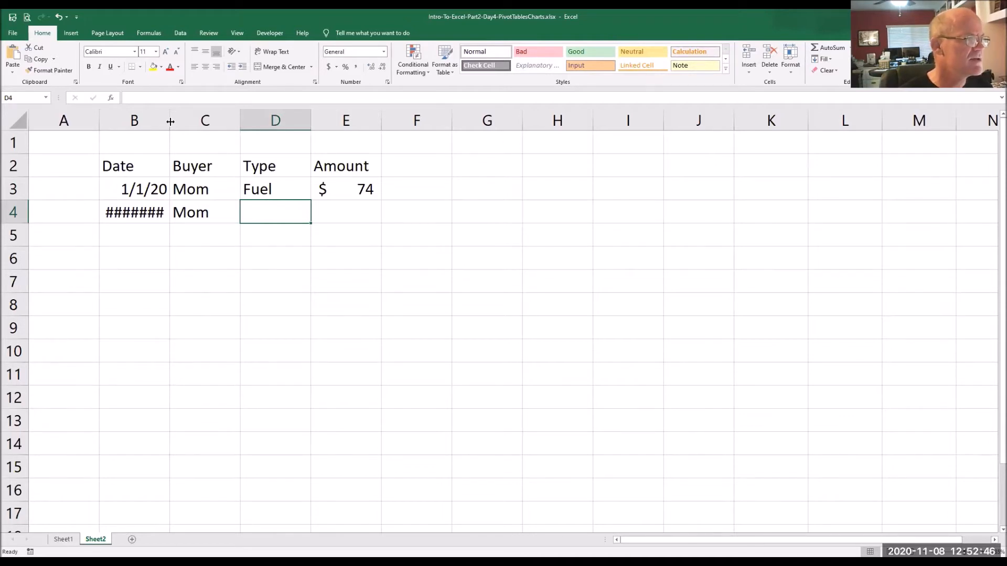
drag(170, 121, 182, 122)
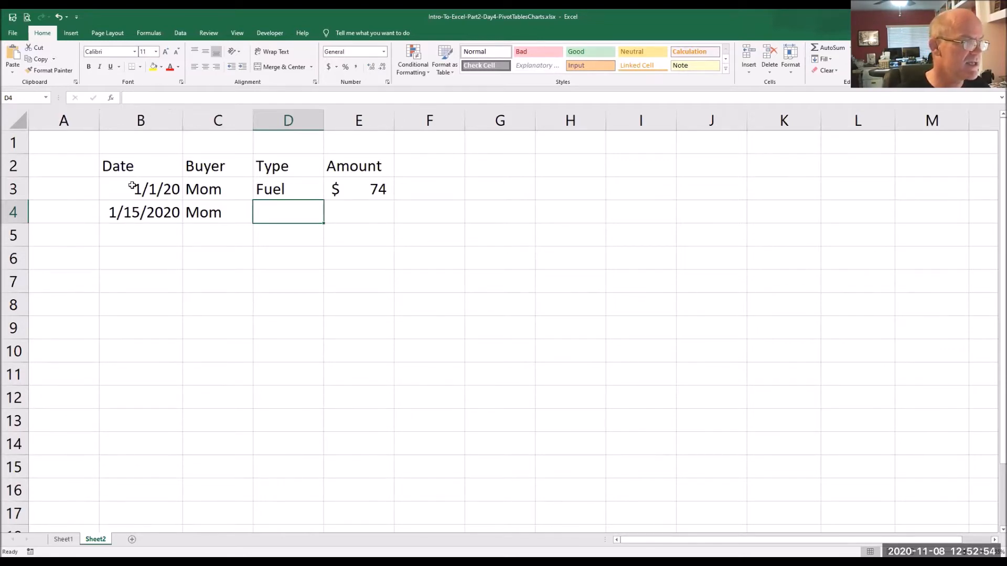
Copy only the formatting of the first record, B3:E3, onto the range B4:E17.
drag(132, 186, 352, 191)
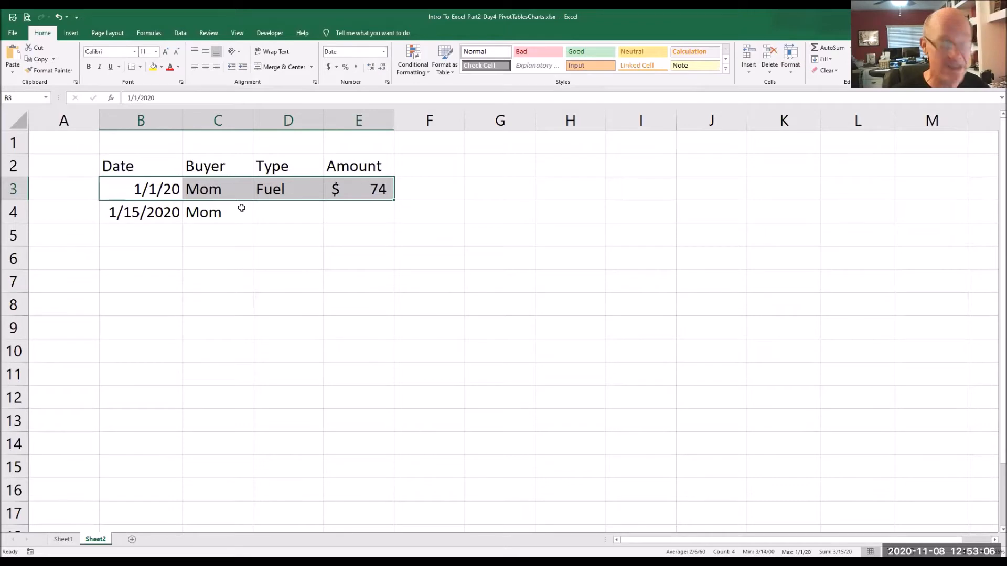
key(ctrl+c)
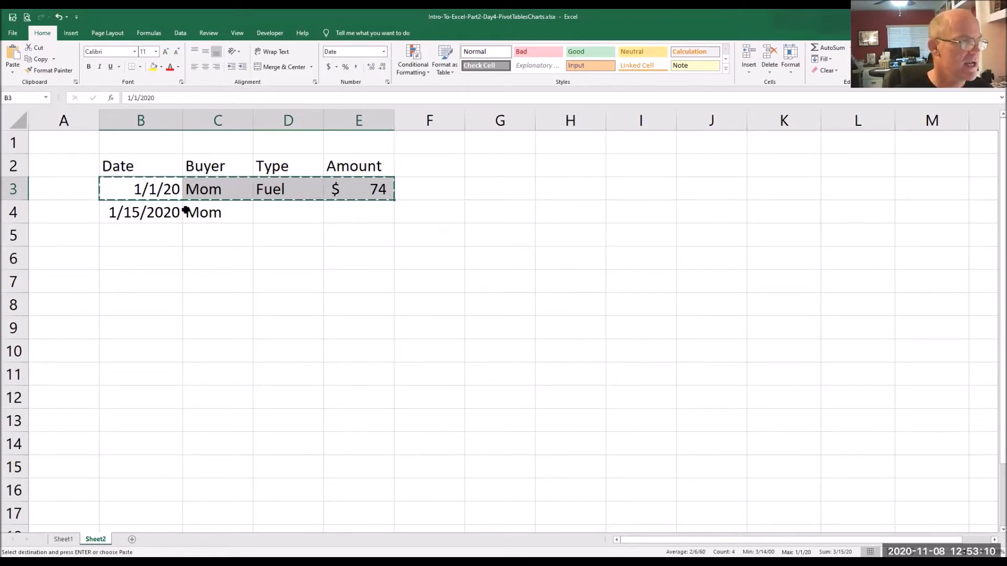
drag(181, 212, 354, 507)
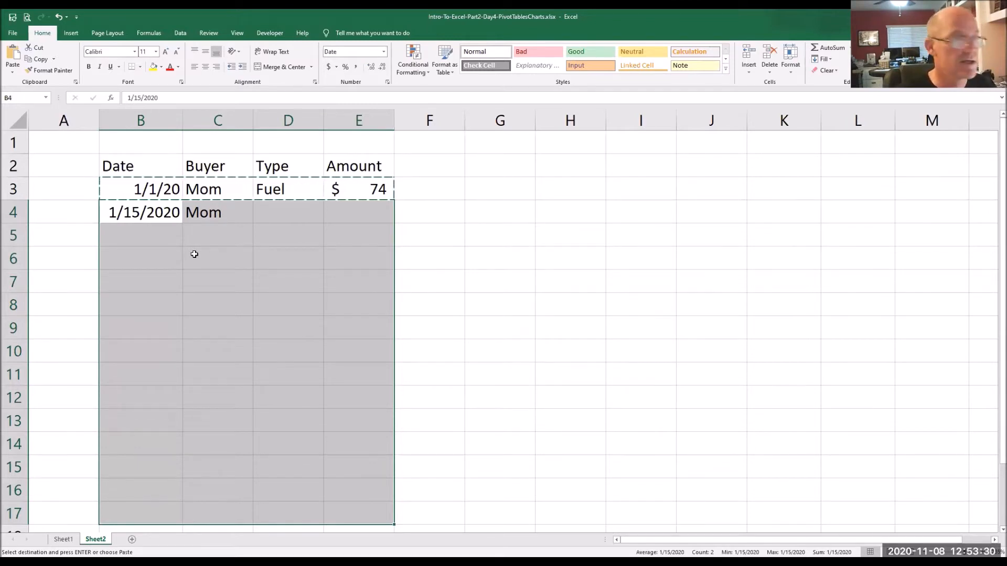
right_click(194, 254)
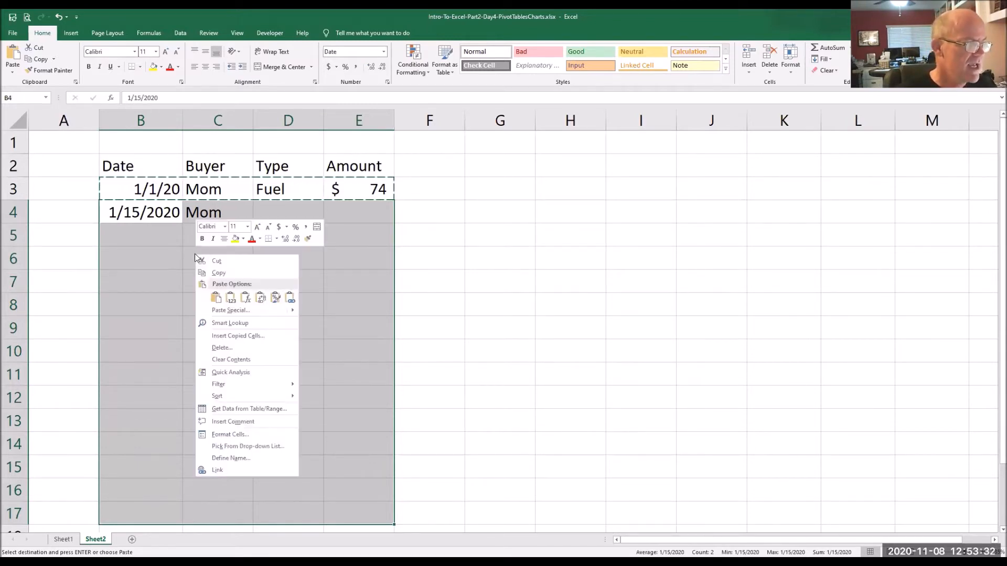
click(215, 299)
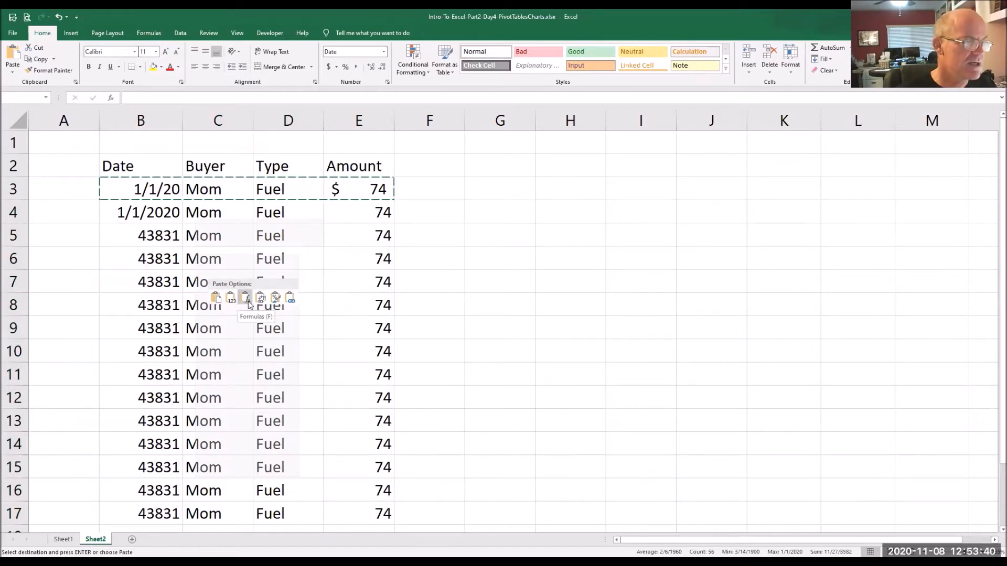
click(276, 299)
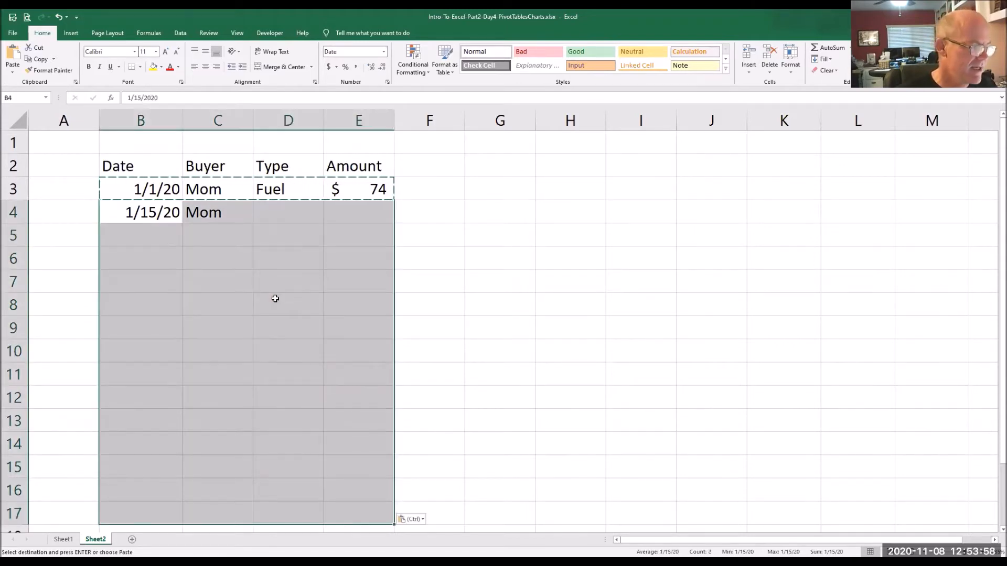
Complete the record in row 4 with Food as the type and 235 as the amount.
click(241, 217)
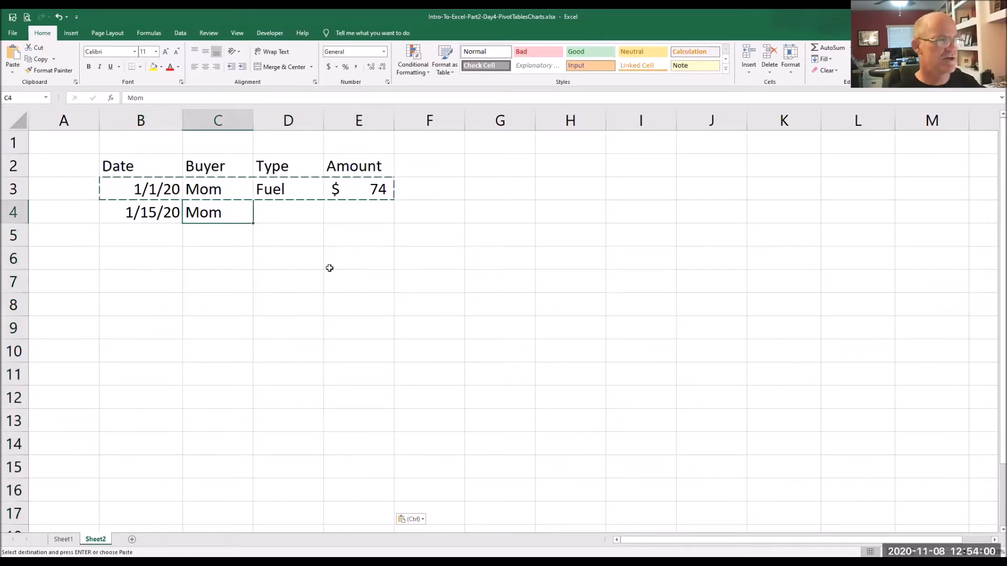
click(289, 216)
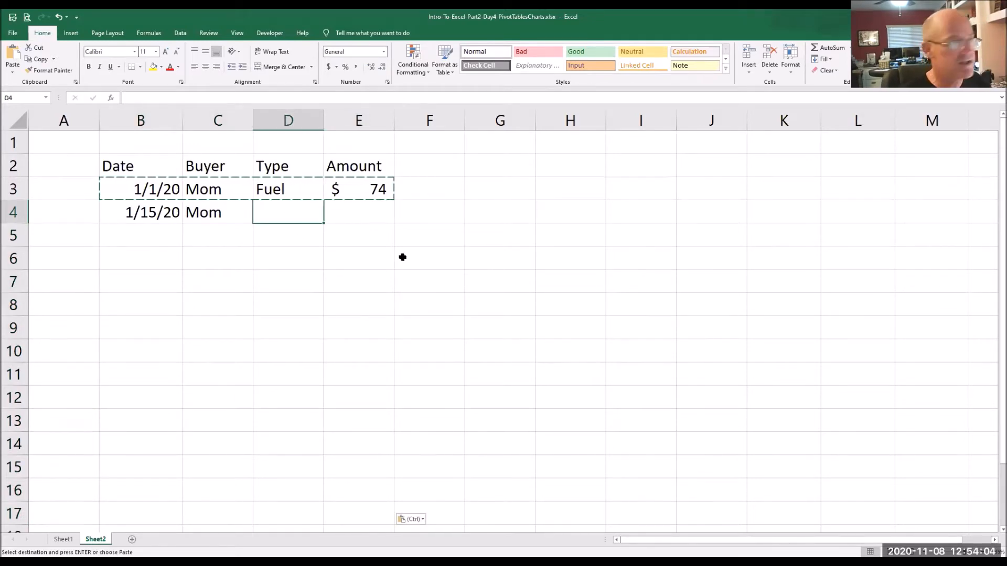
text(Food)
key(Tab)
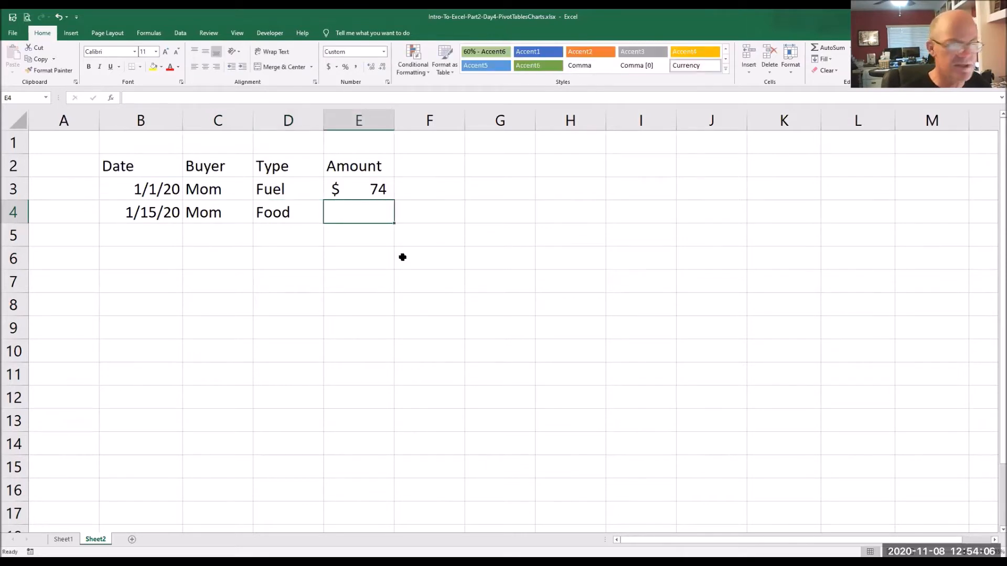
text(235)
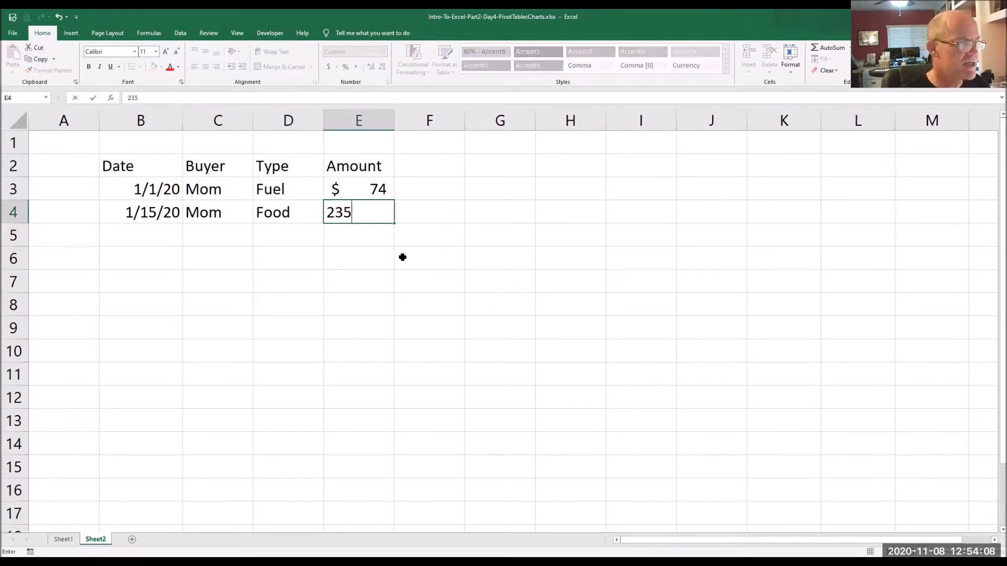
key(Return)
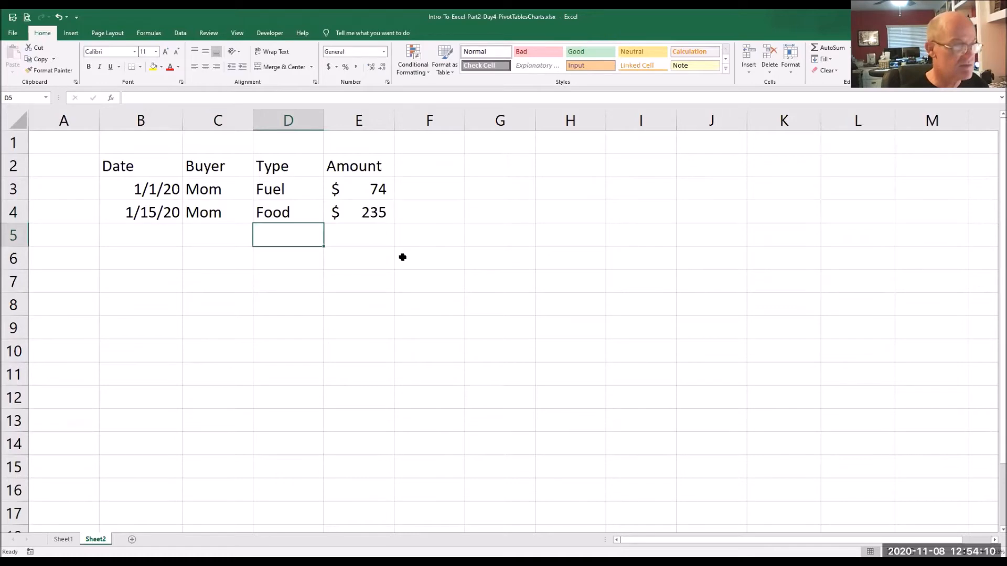
Enter the row 5 record with date 1/17/20, buyer Dad, type Sports and amount 20.
key(Left)
key(Left)
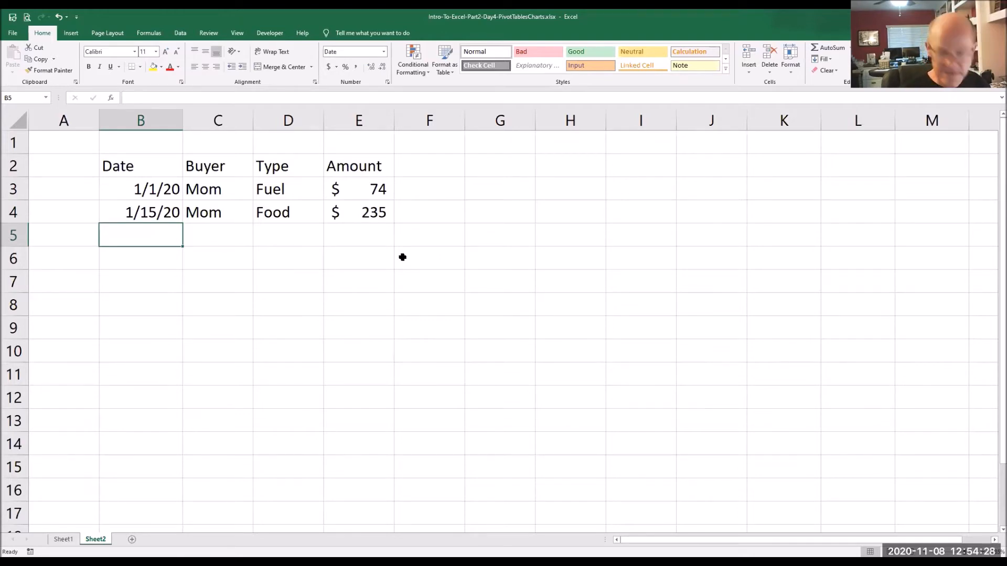
text(1/)
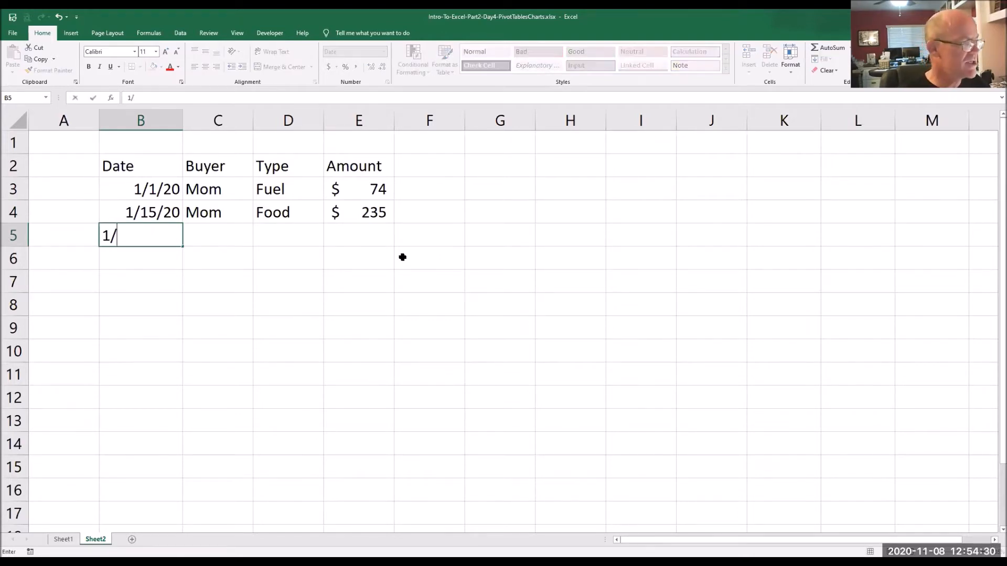
text(17/20)
key(Tab)
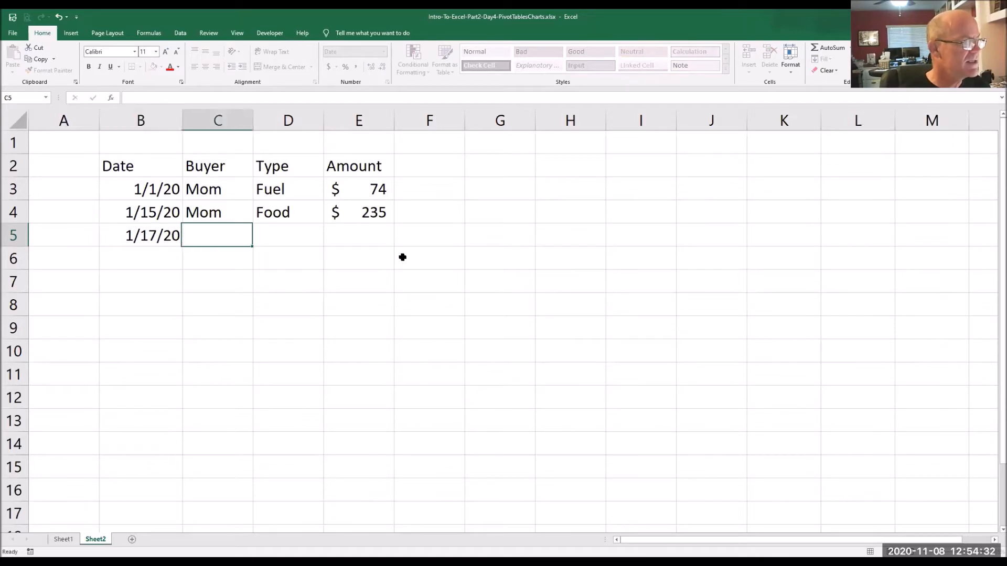
text(Dad)
key(Tab)
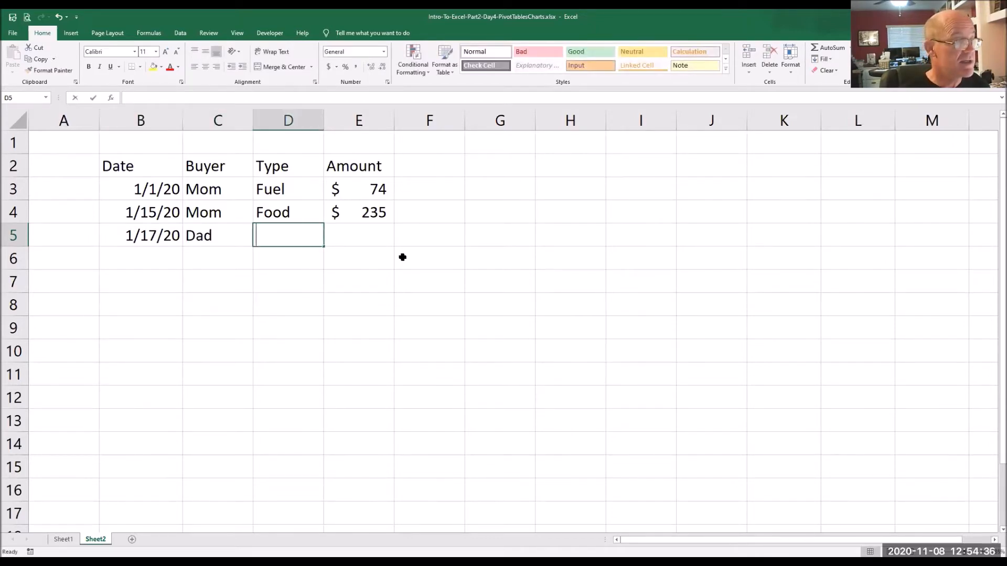
text(Sports)
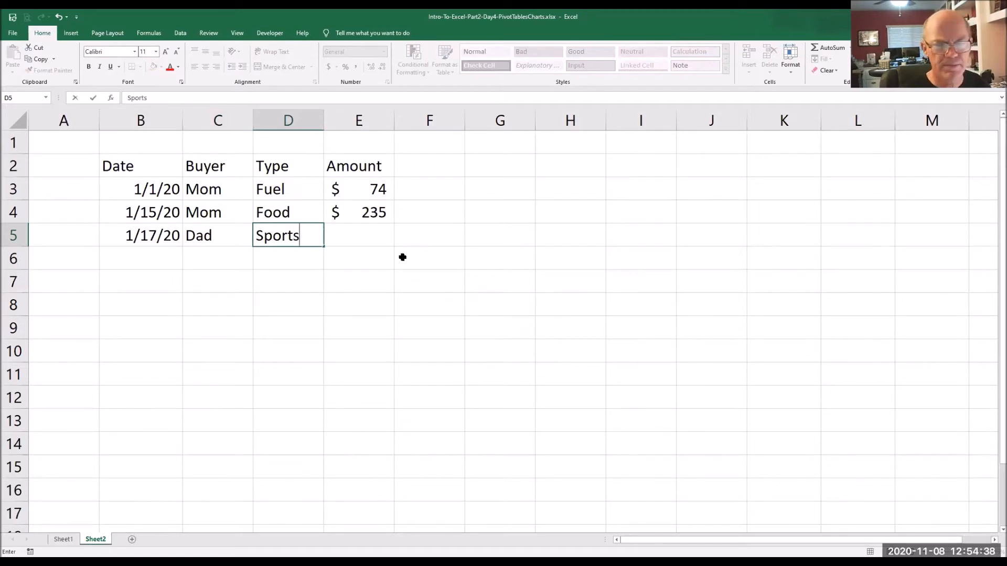
key(Tab)
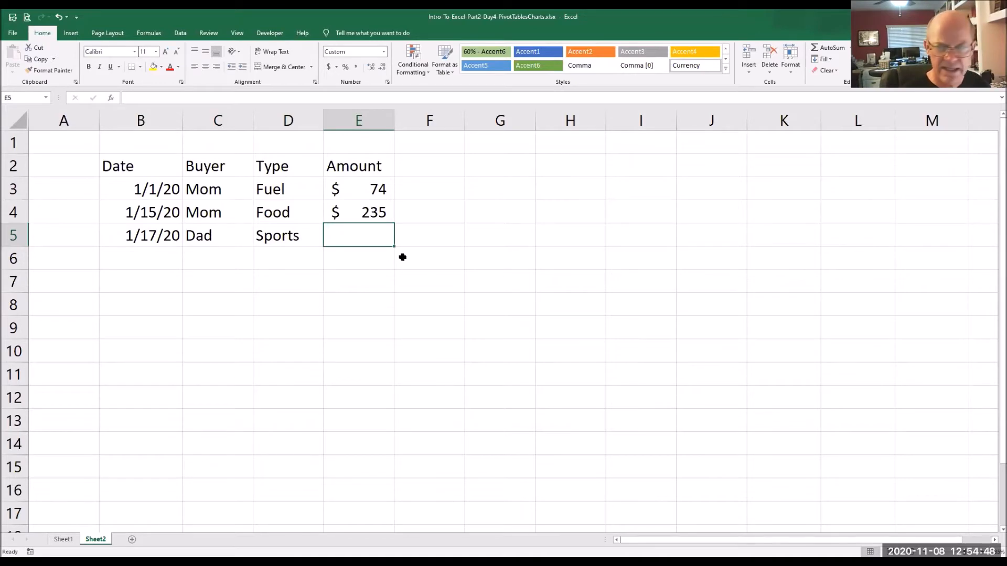
text(20)
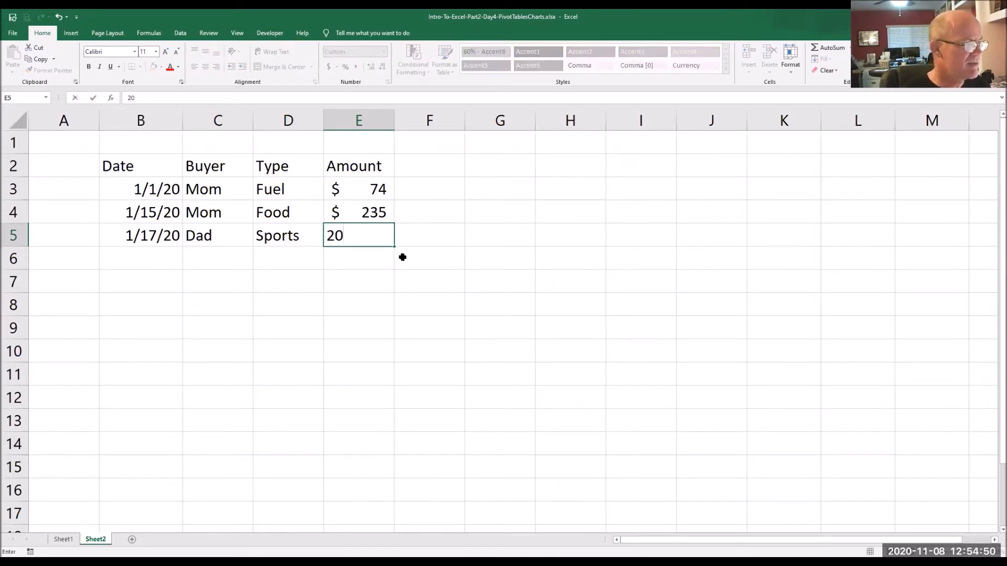
key(Return)
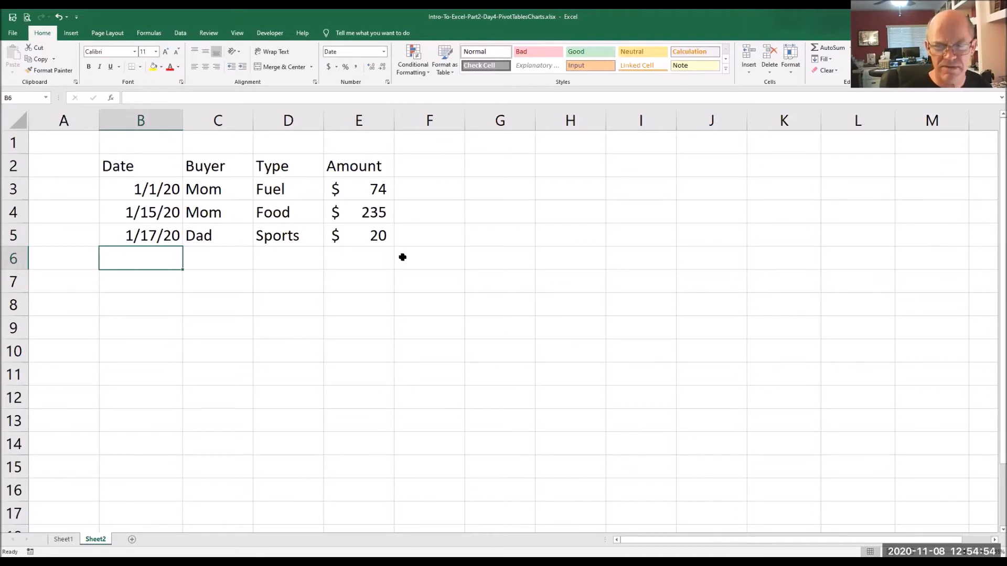
Enter the row 6 record with date 1/21/20, the buyer's first name, type Books and amount 125.
text(1/21/20)
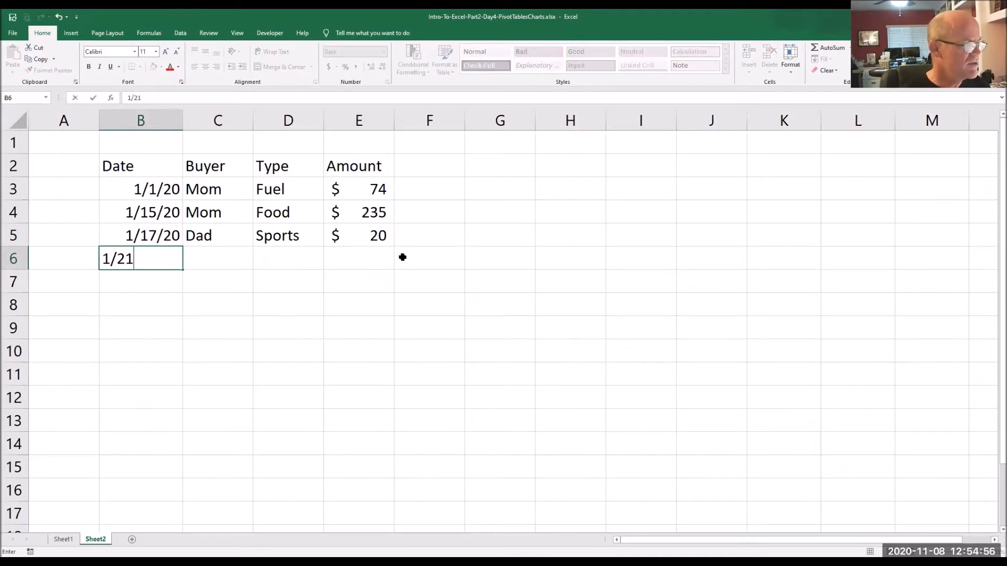
key(Tab)
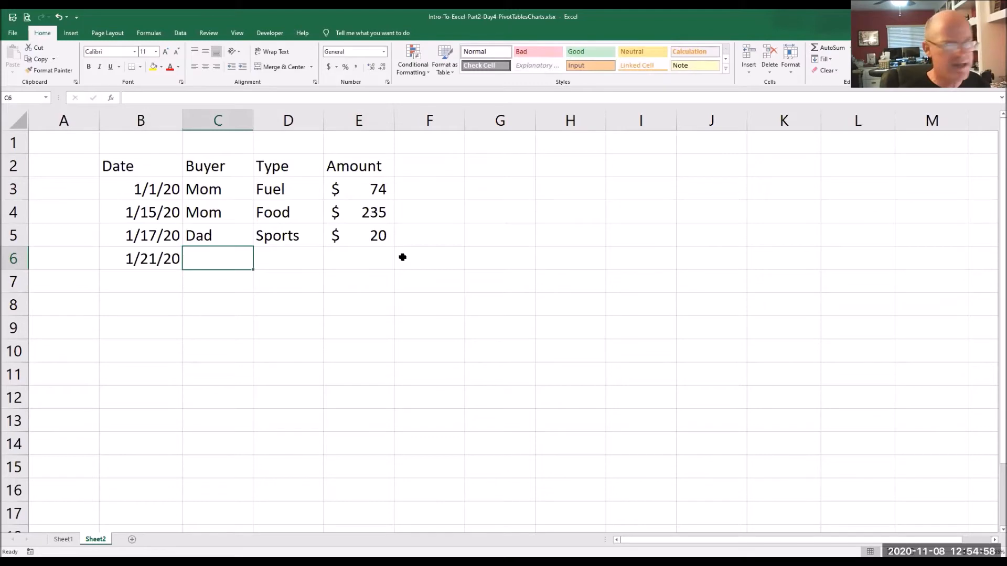
text(Kelly)
key(Tab)
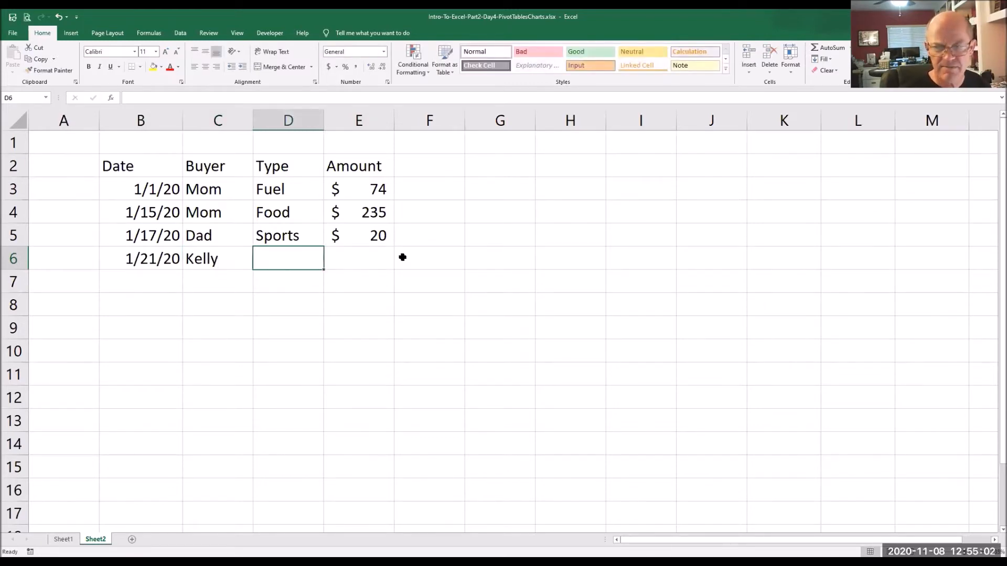
text(Books)
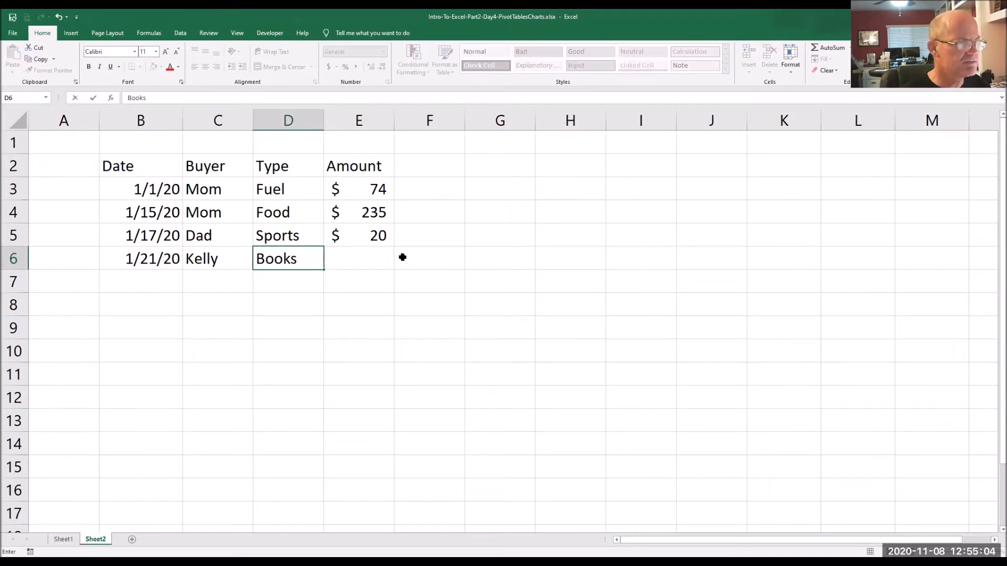
key(Tab)
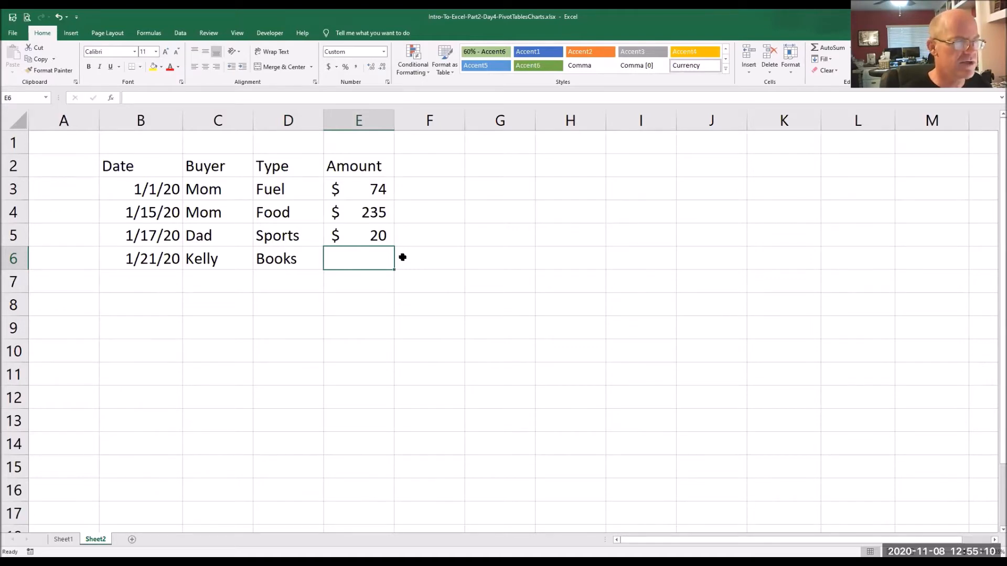
text(125)
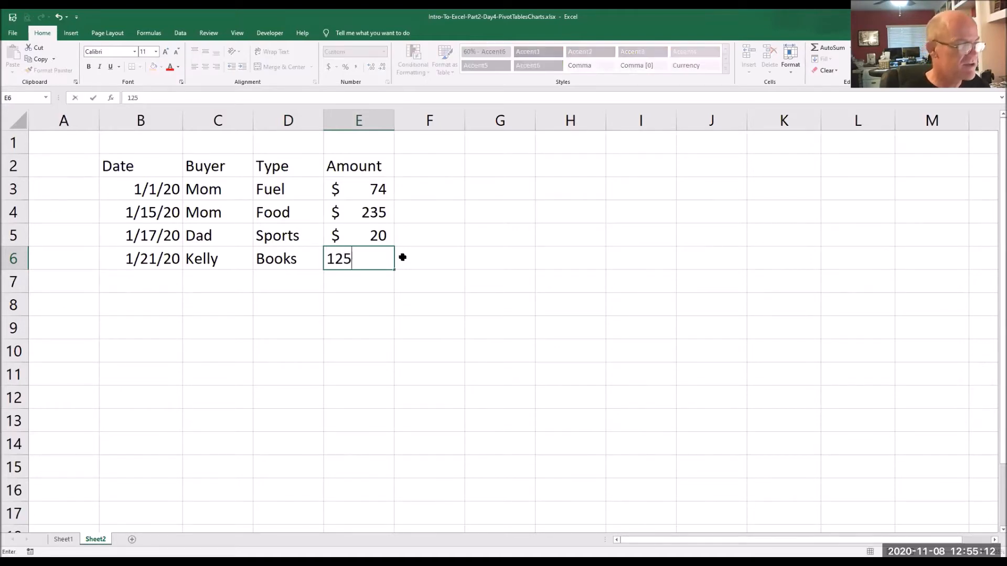
key(Return)
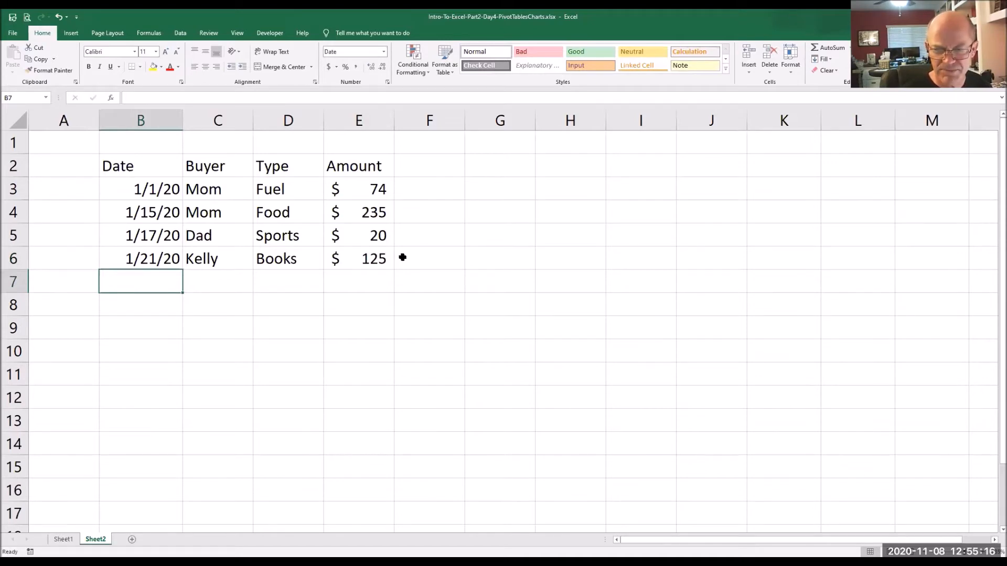
Enter the row 7 record with date 2/2/20, buyer Mom, type Food and amount 235.
text(2/2)
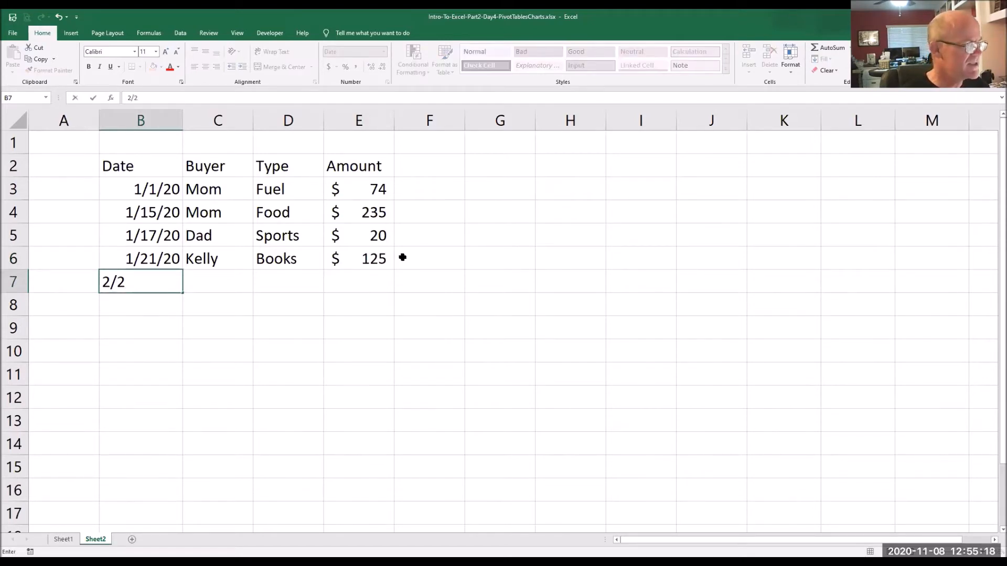
key(Tab)
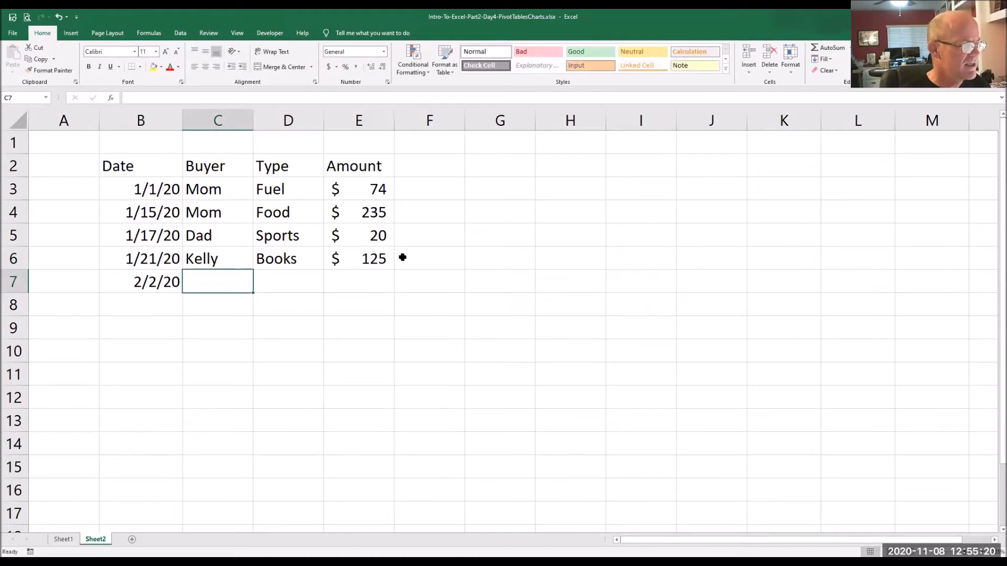
text(Mom)
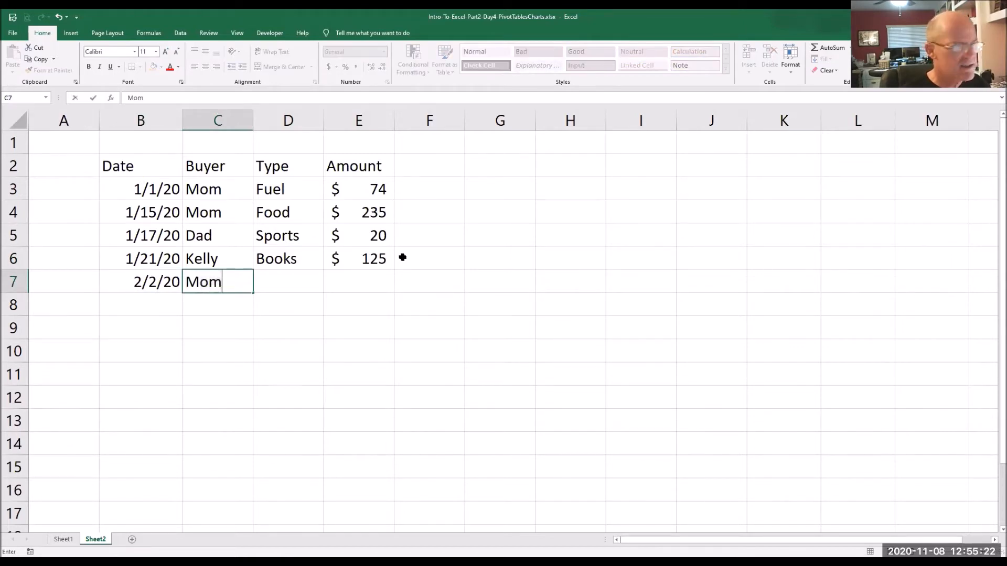
key(Tab)
text(Food)
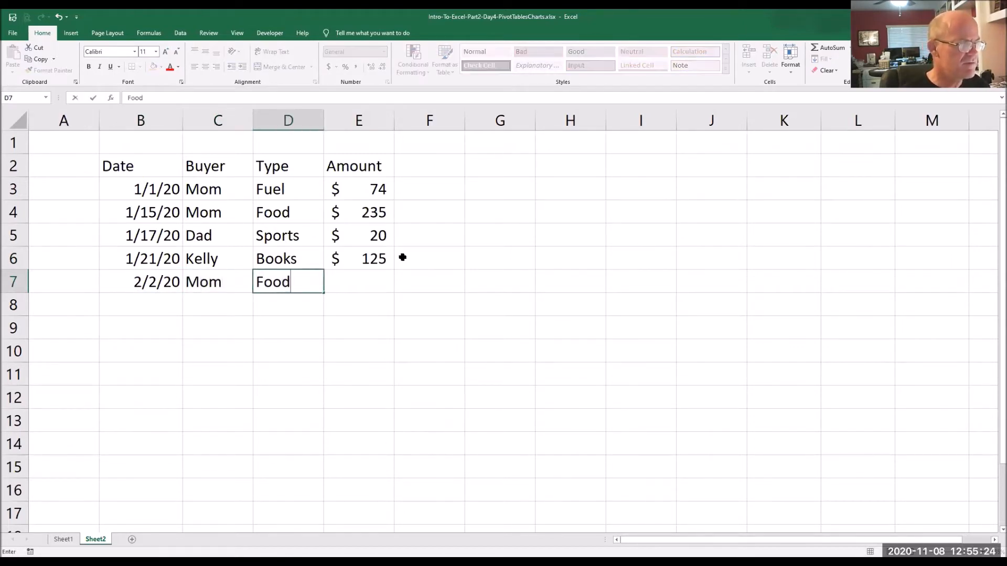
key(Tab)
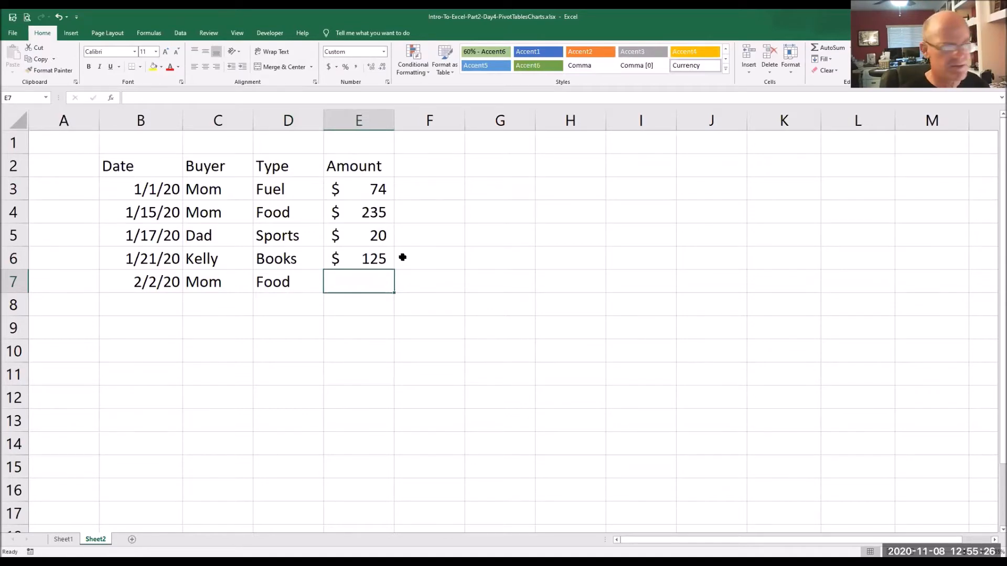
text(235)
key(Return)
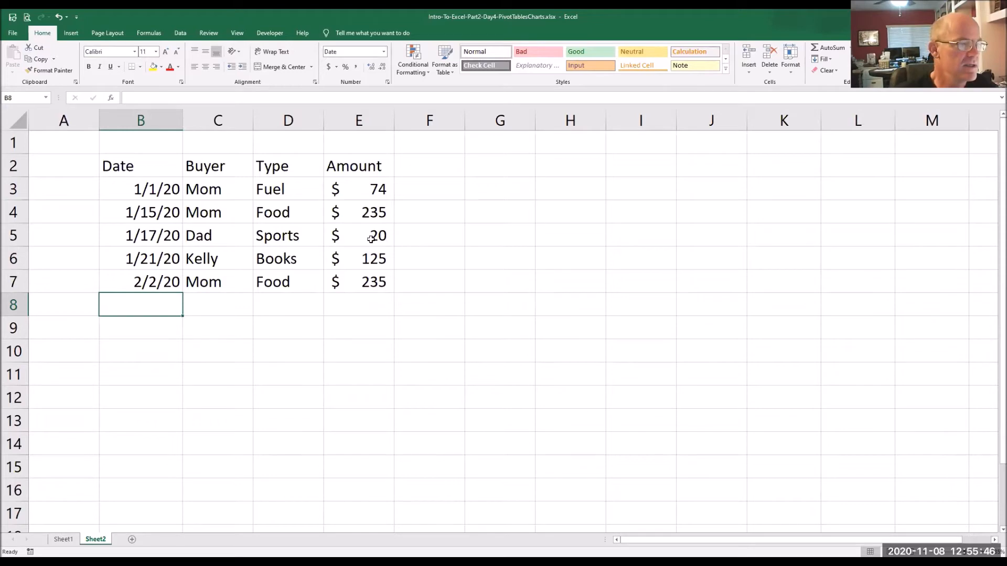
click(173, 230)
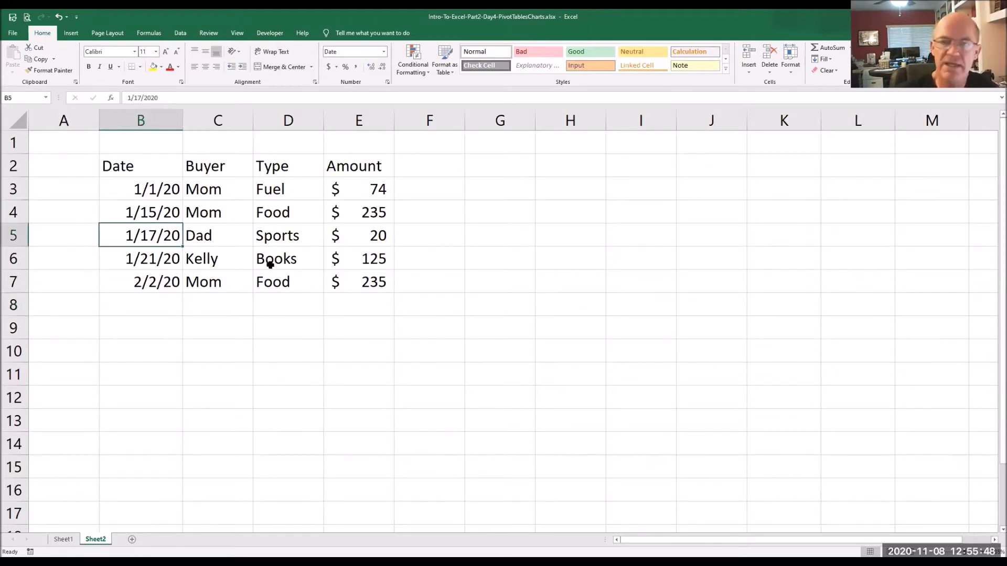
click(249, 238)
click(301, 220)
click(338, 190)
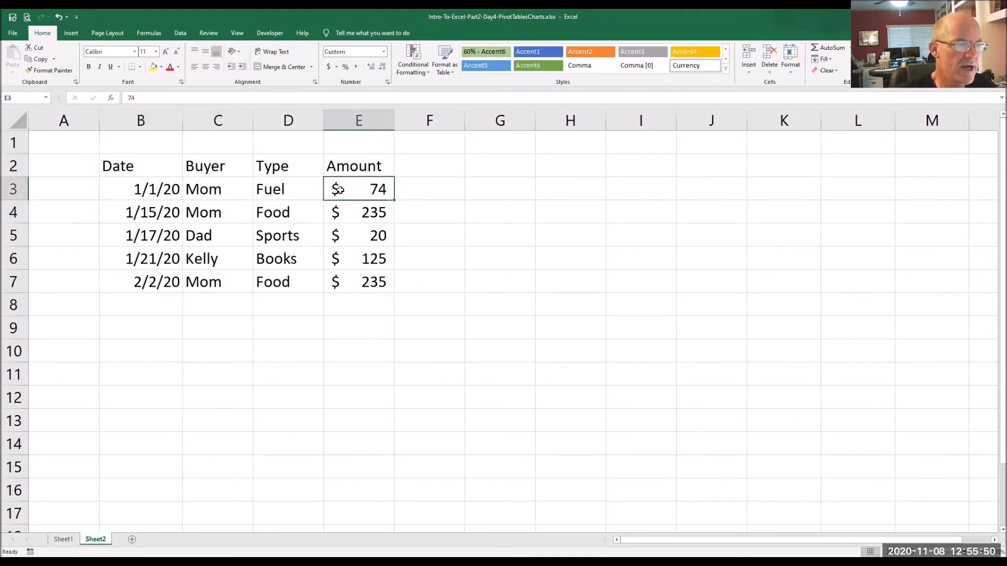
click(342, 257)
drag(149, 169, 351, 165)
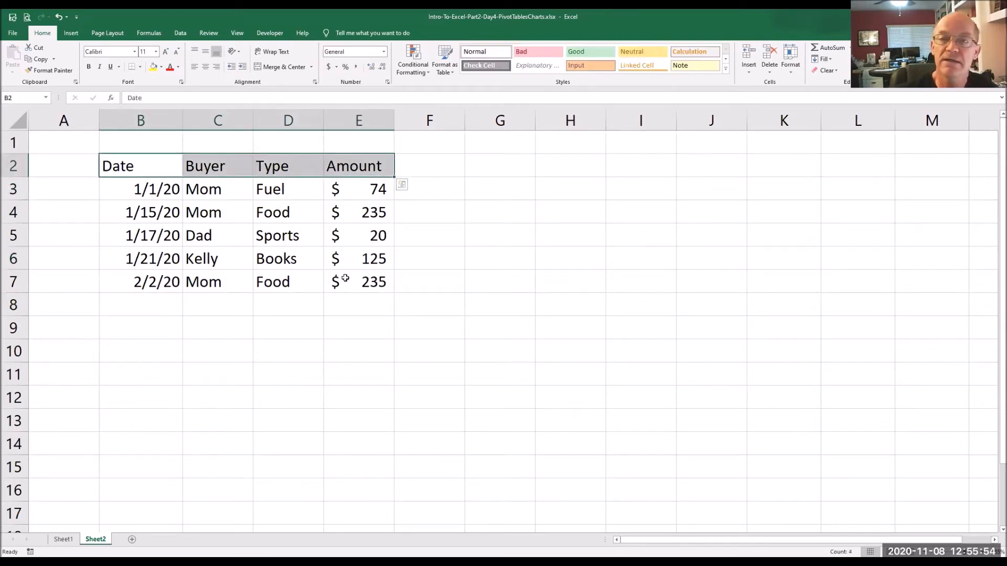
Format the expense data B2:E7 as a table with headers, using the light table style with a solid blue header row.
click(246, 242)
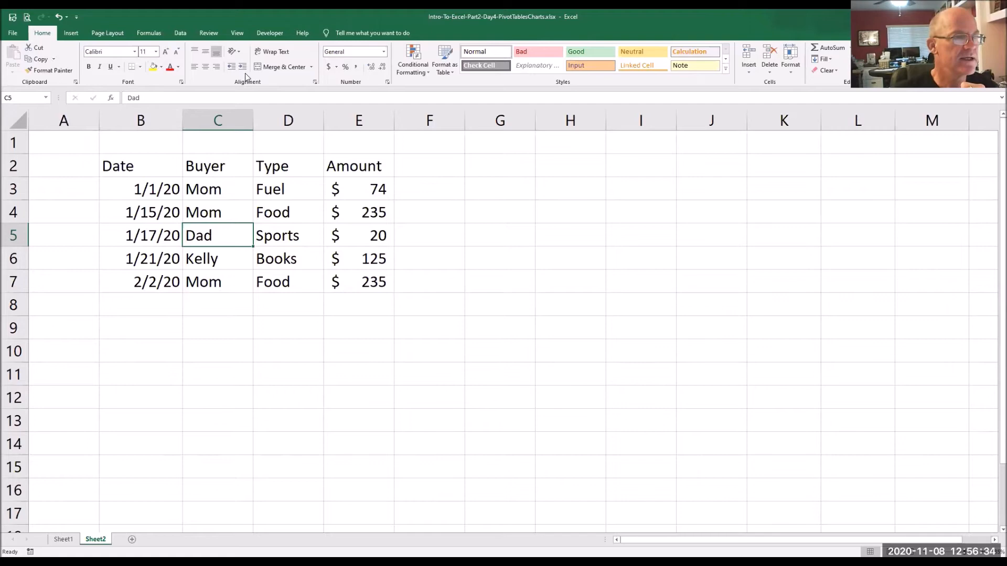
click(446, 68)
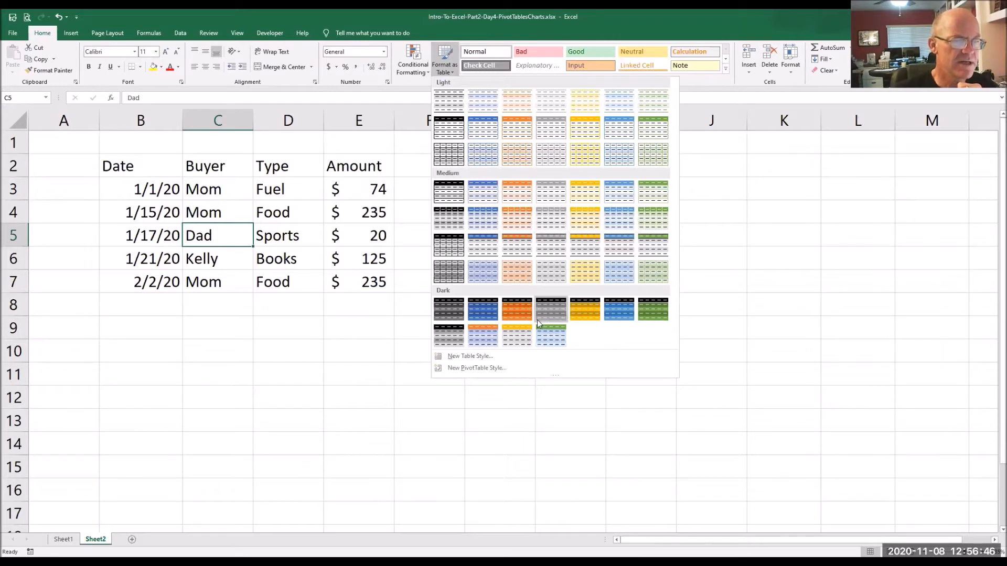
click(483, 131)
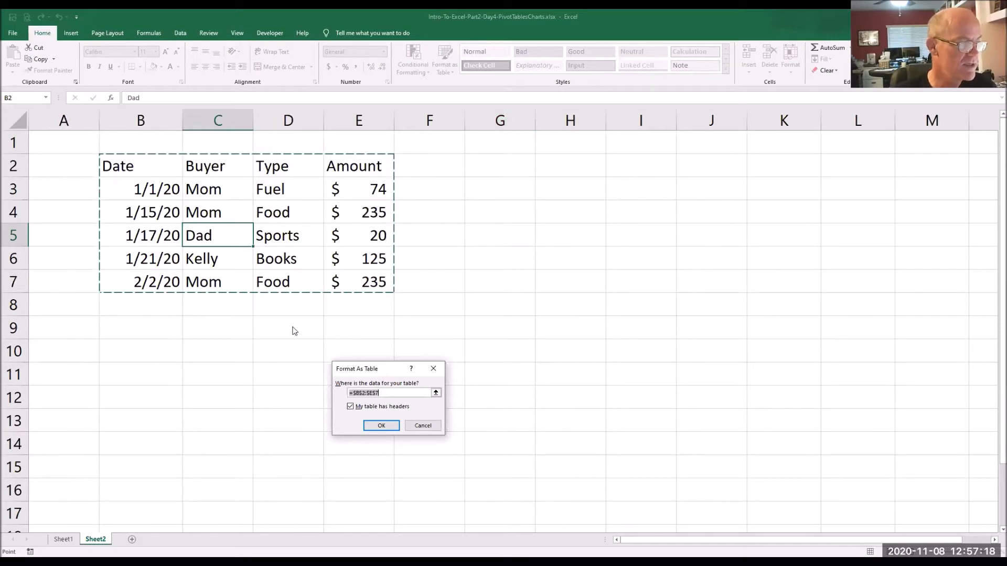
drag(417, 374, 288, 323)
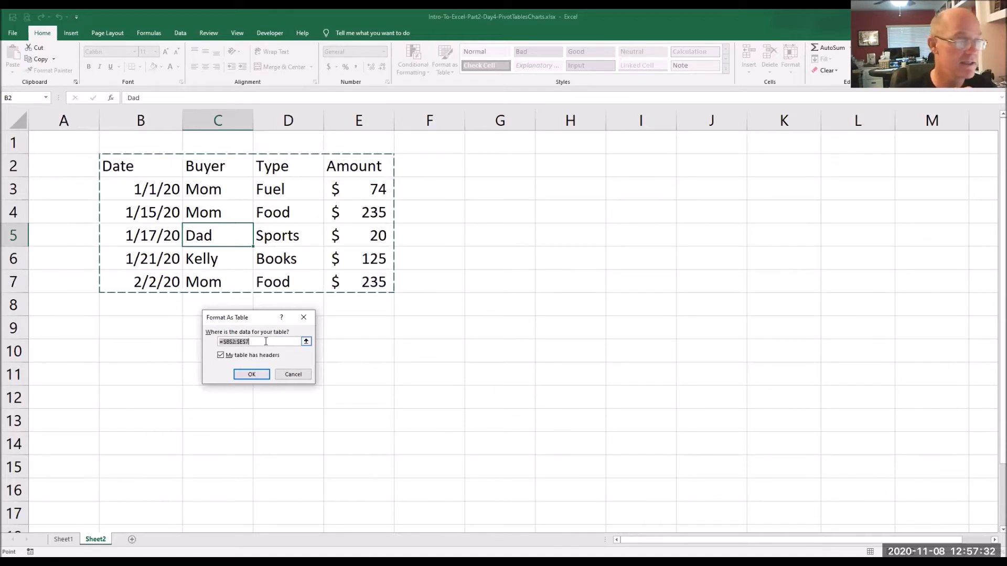
click(253, 376)
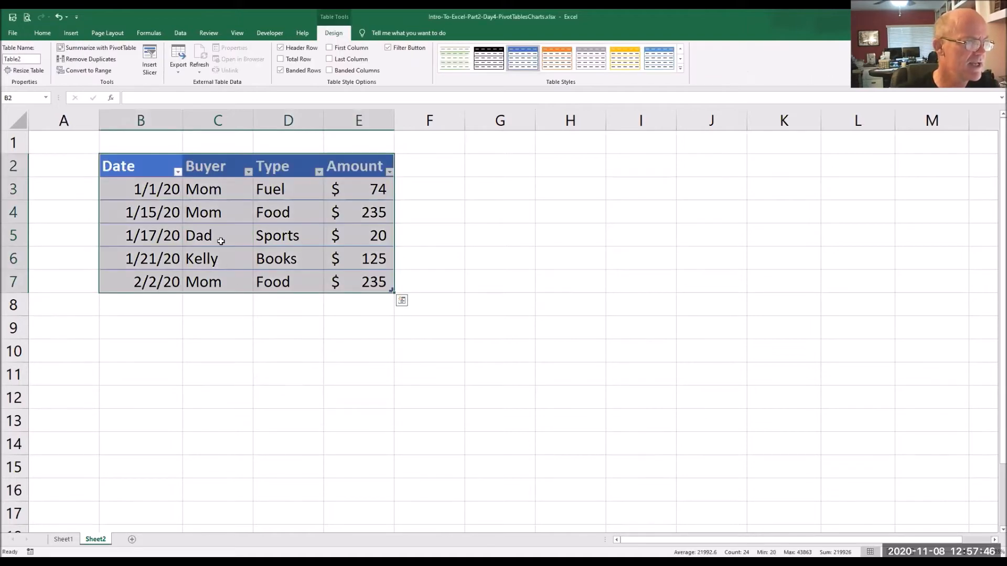
click(221, 241)
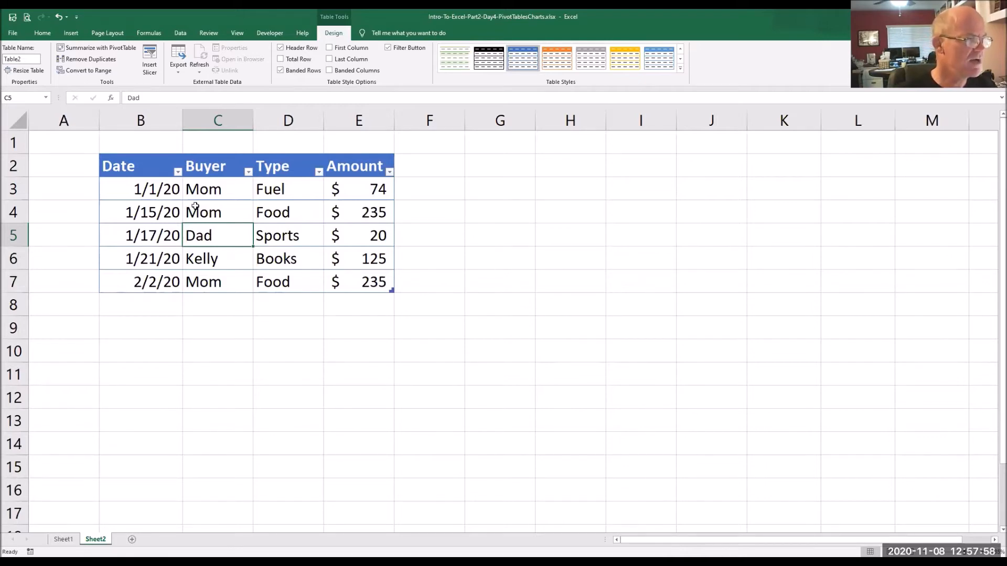
Change the expense table's style to Blue, Table Style Medium 2.
click(679, 61)
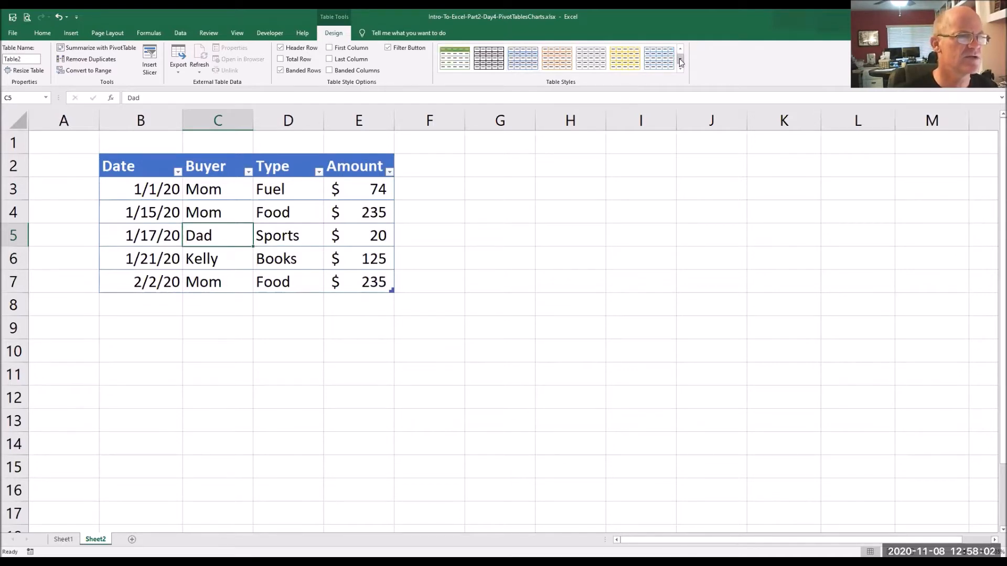
click(680, 60)
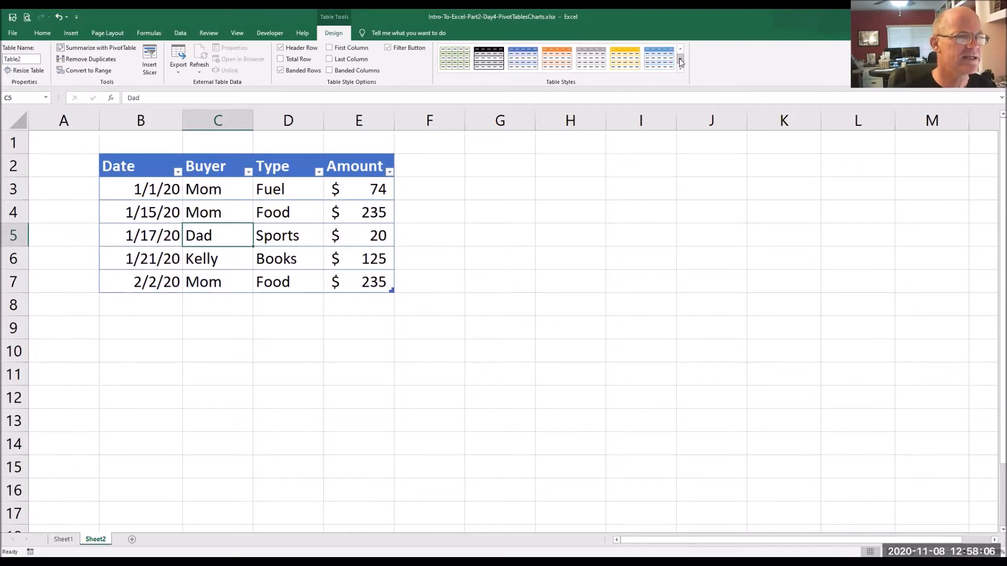
click(281, 226)
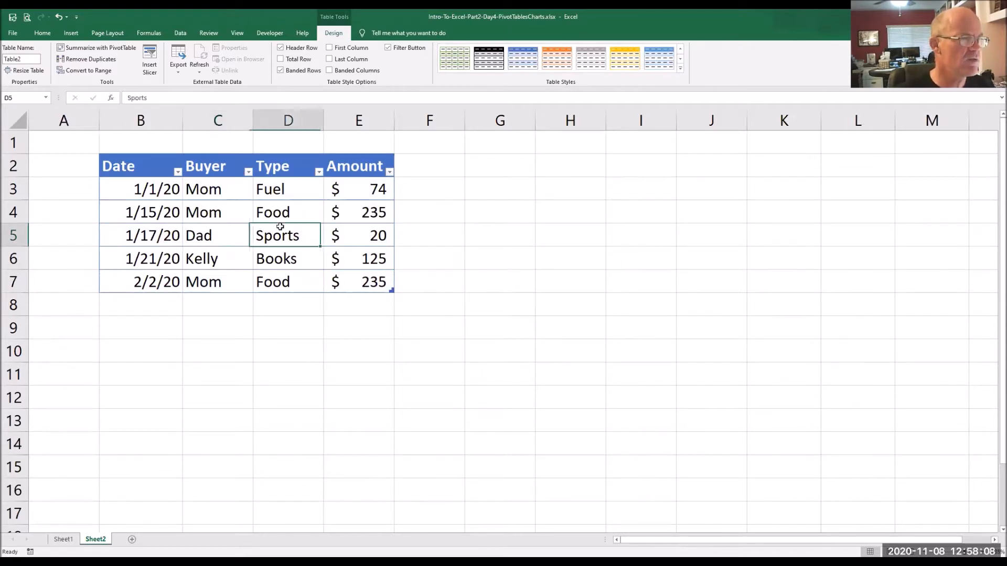
click(227, 216)
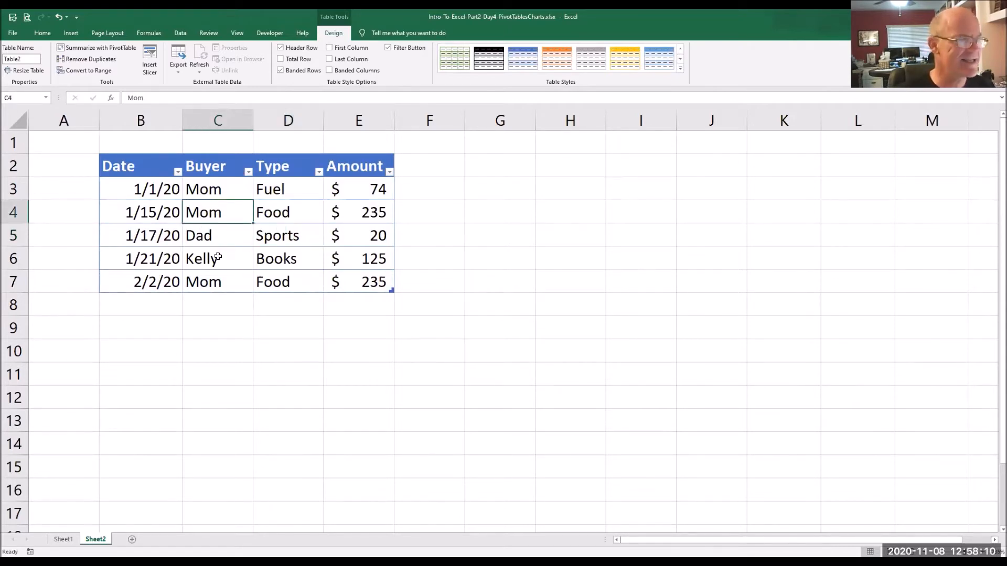
click(219, 258)
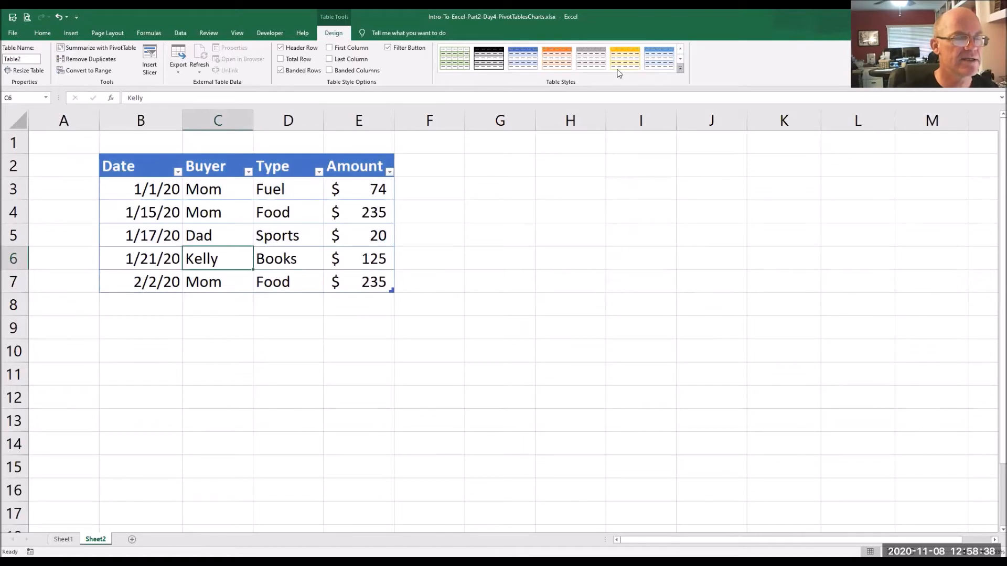
click(680, 70)
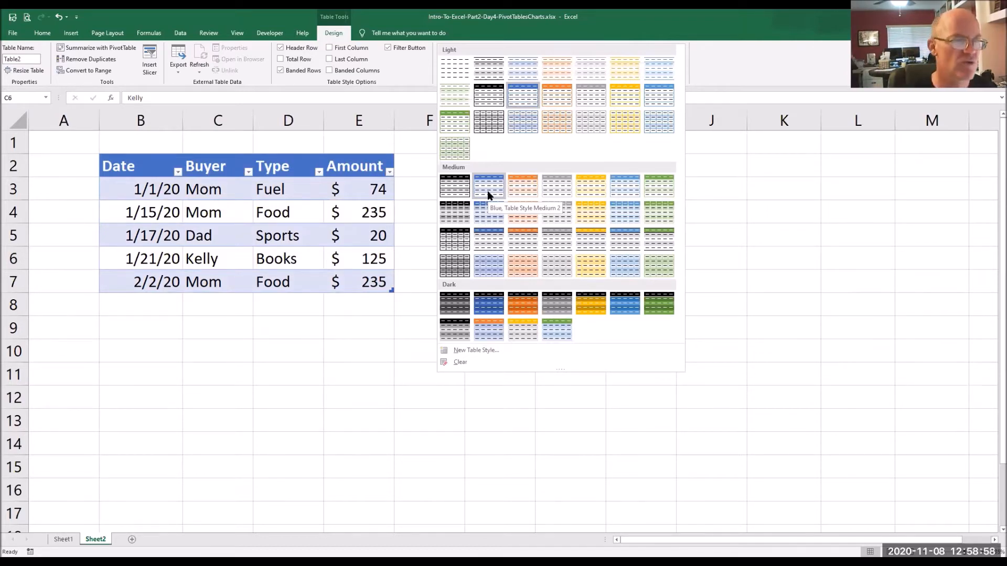
key(Escape)
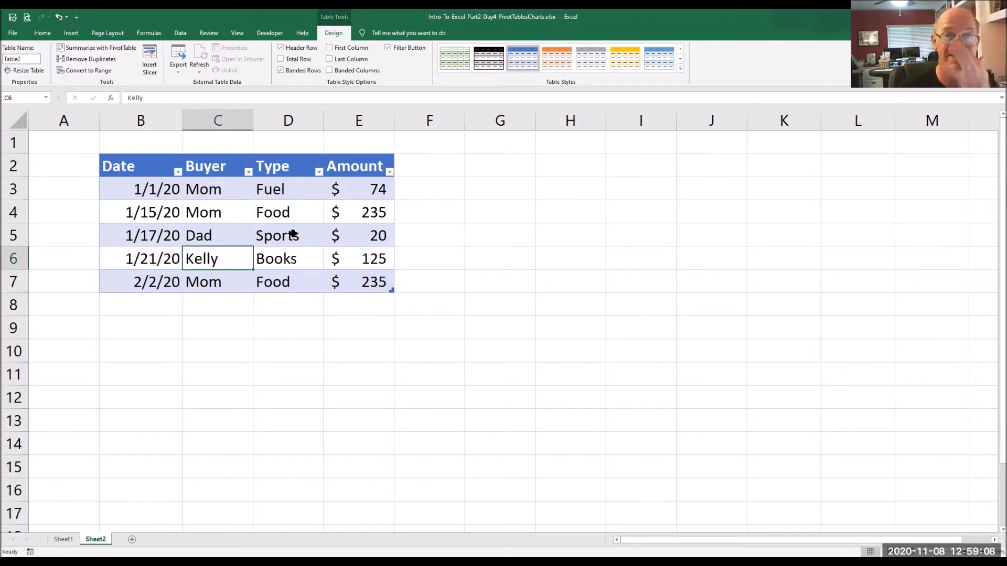
click(237, 218)
click(274, 238)
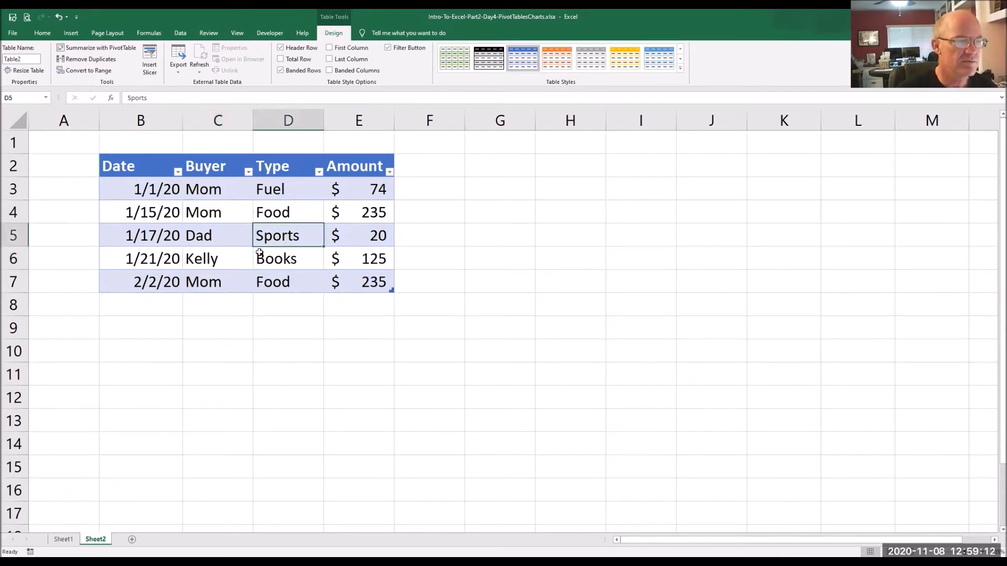
click(226, 261)
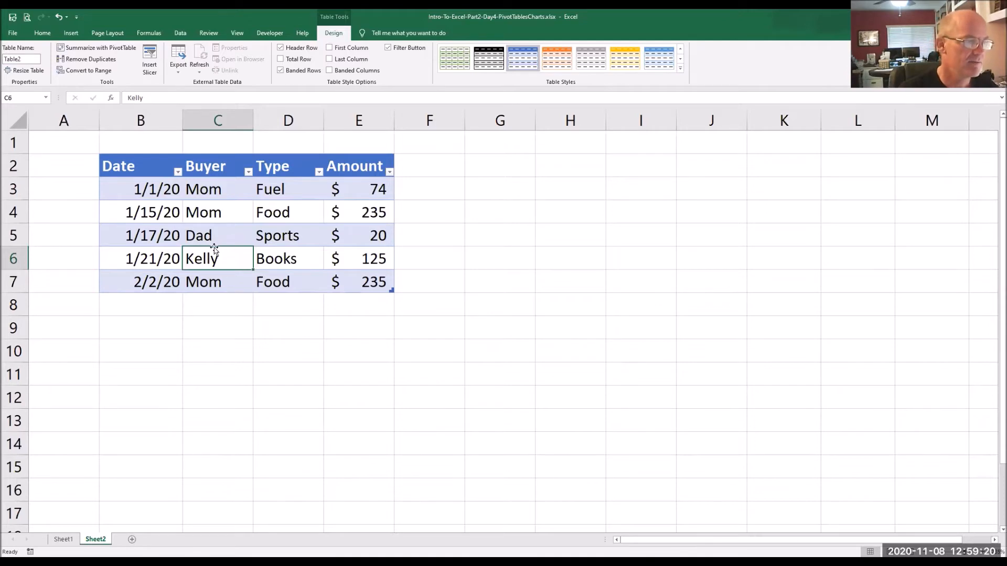
click(175, 240)
click(293, 239)
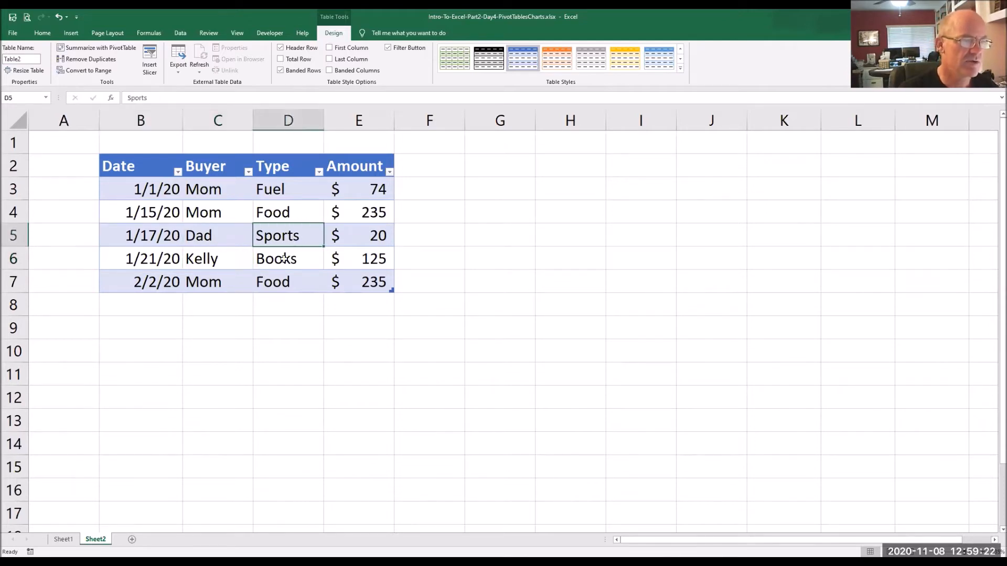
click(283, 283)
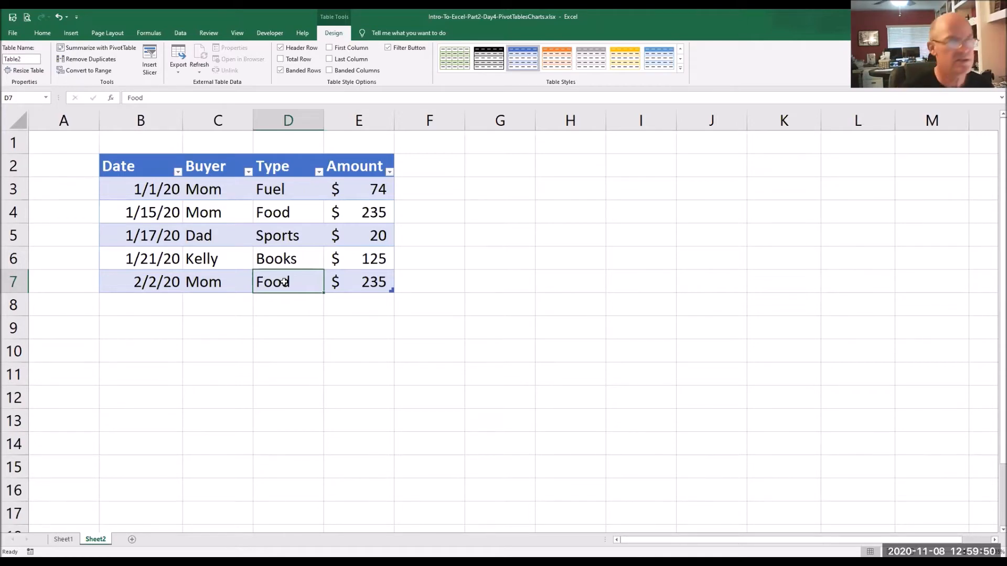
click(264, 236)
click(205, 229)
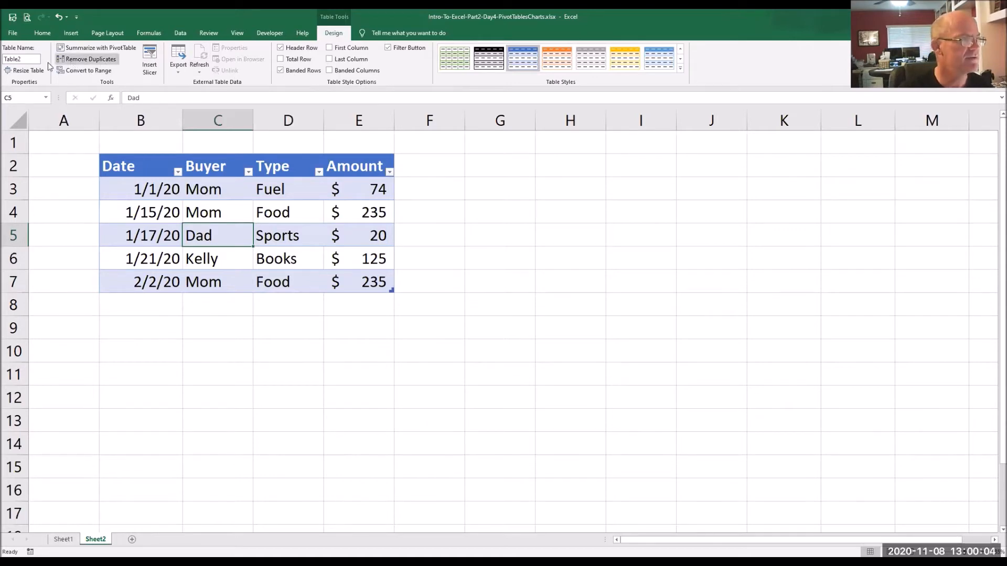
Rename the expense table as FamSpend.
click(31, 60)
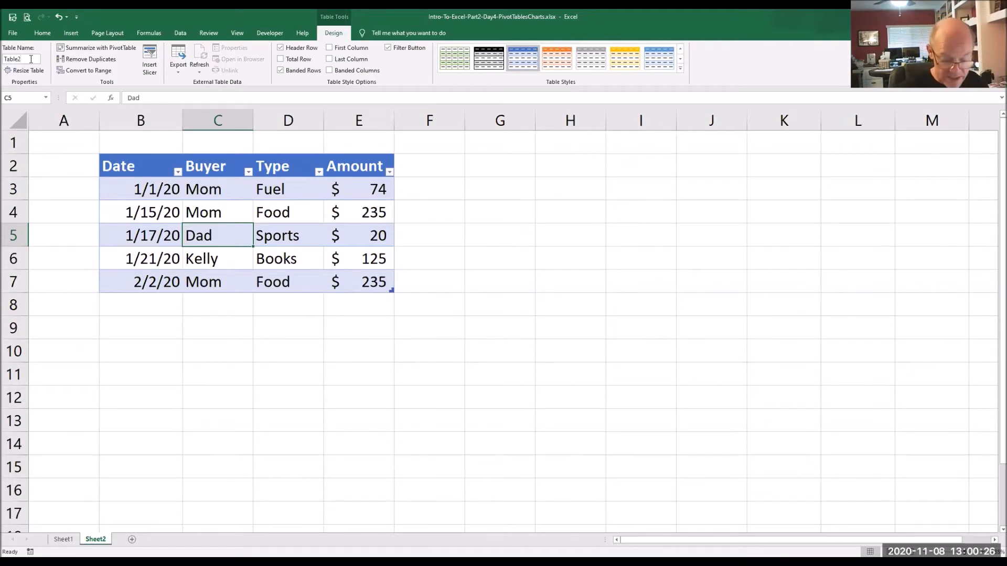
click(31, 60)
key(BackSpace)
key(BackSpace)
key(BackSpace)
key(BackSpace)
key(BackSpace)
key(BackSpace)
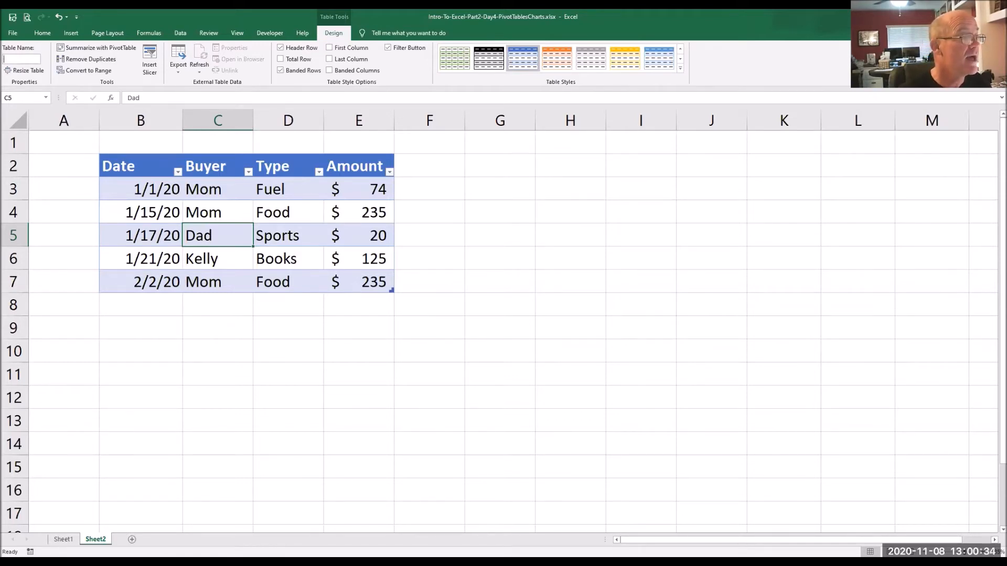
text(F)
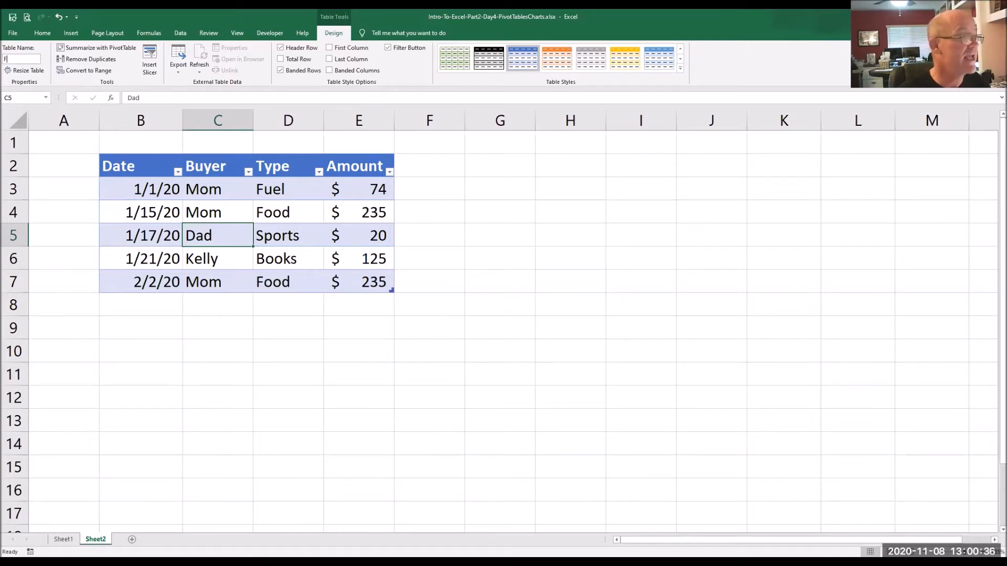
text(amSpend)
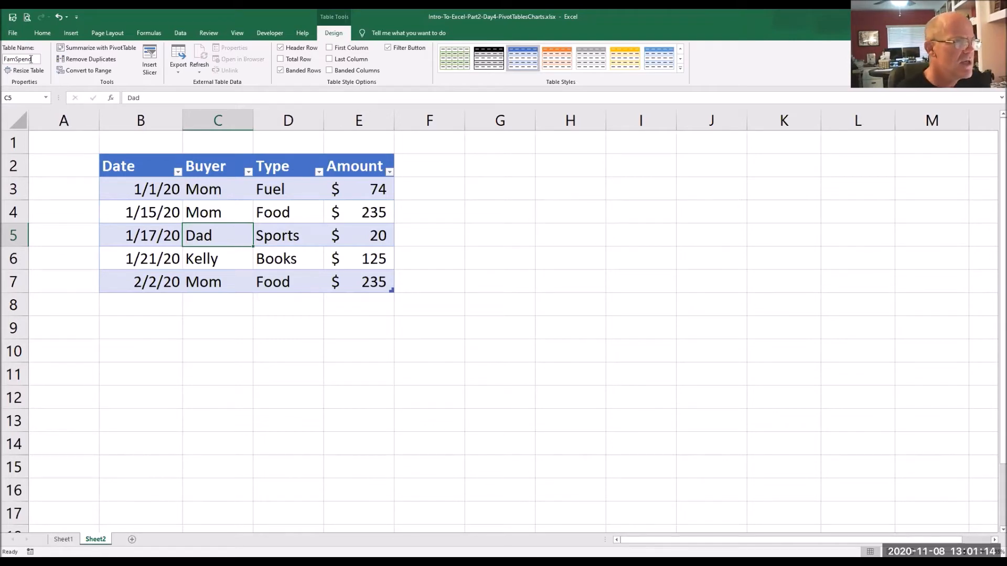
click(285, 219)
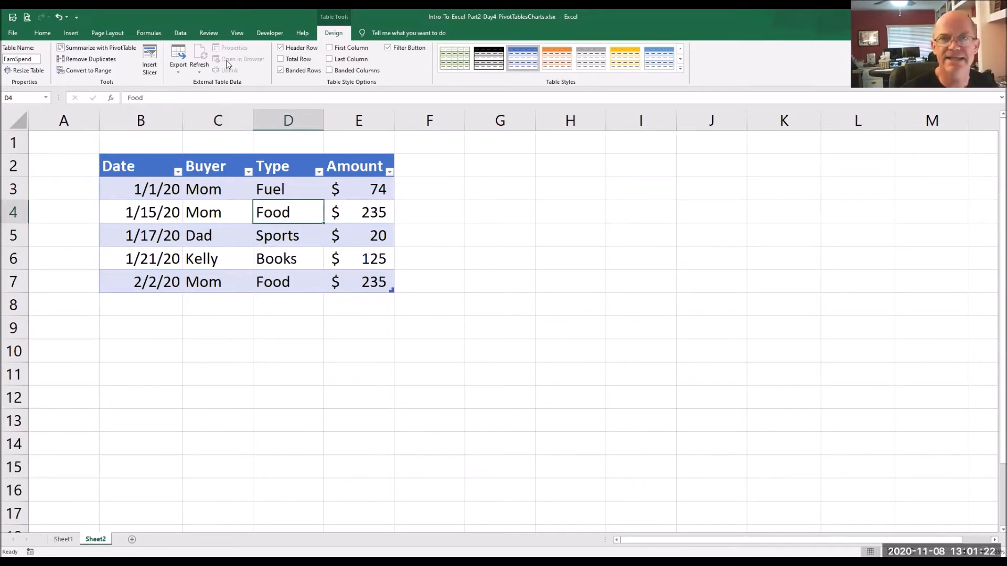
Add a total row to the expense table and view the formula behind its Amount total.
click(281, 60)
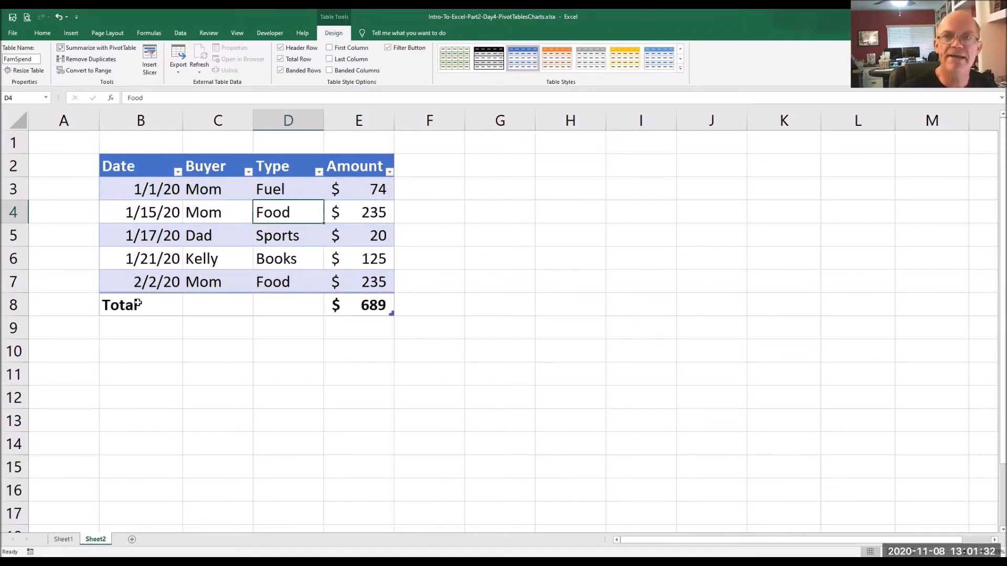
click(361, 305)
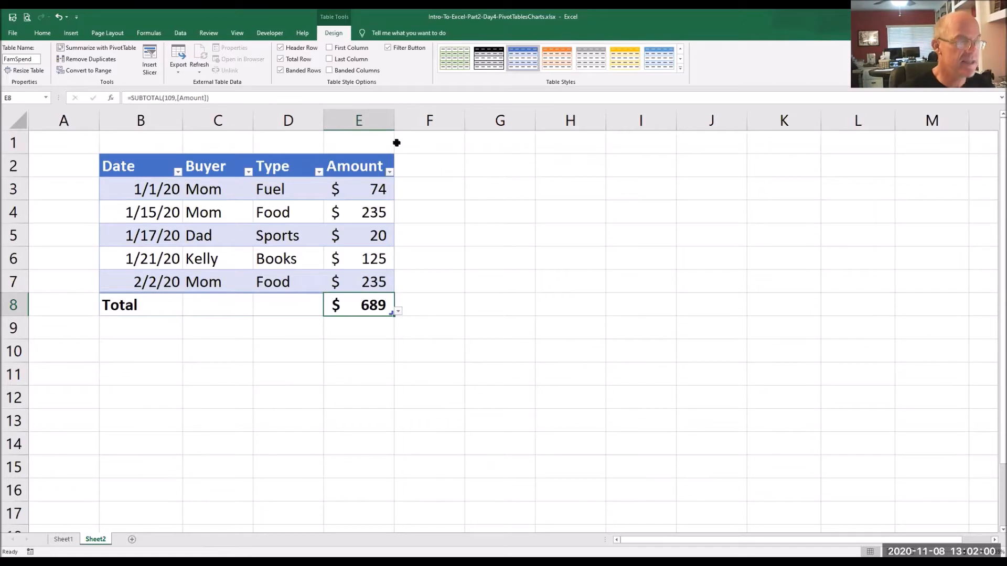
key(F2)
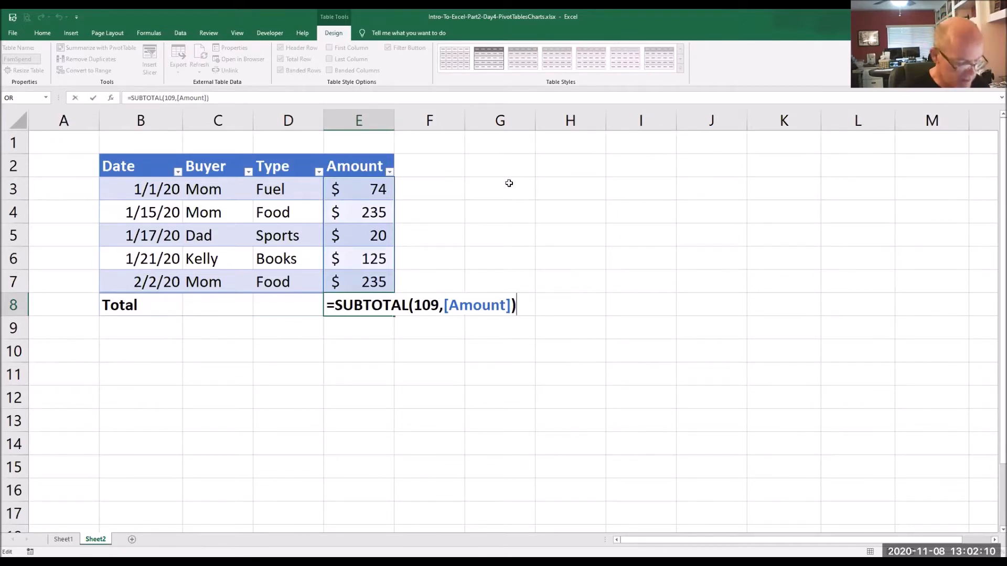
key(ctrl+Return)
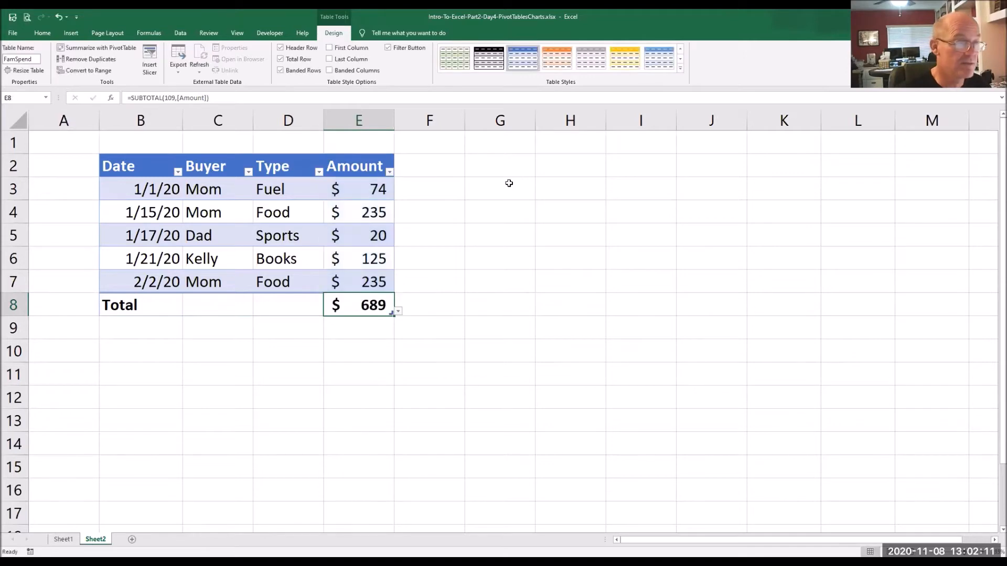
Examine the arguments of the SUBTOTAL formula in E8, from the Amount column reference back to the function number.
click(361, 187)
click(361, 303)
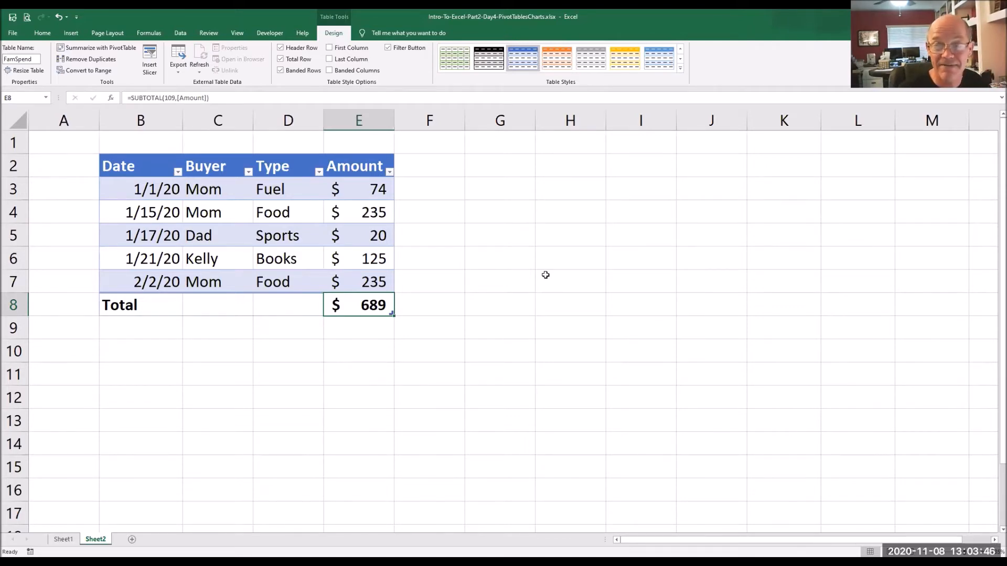
key(F2)
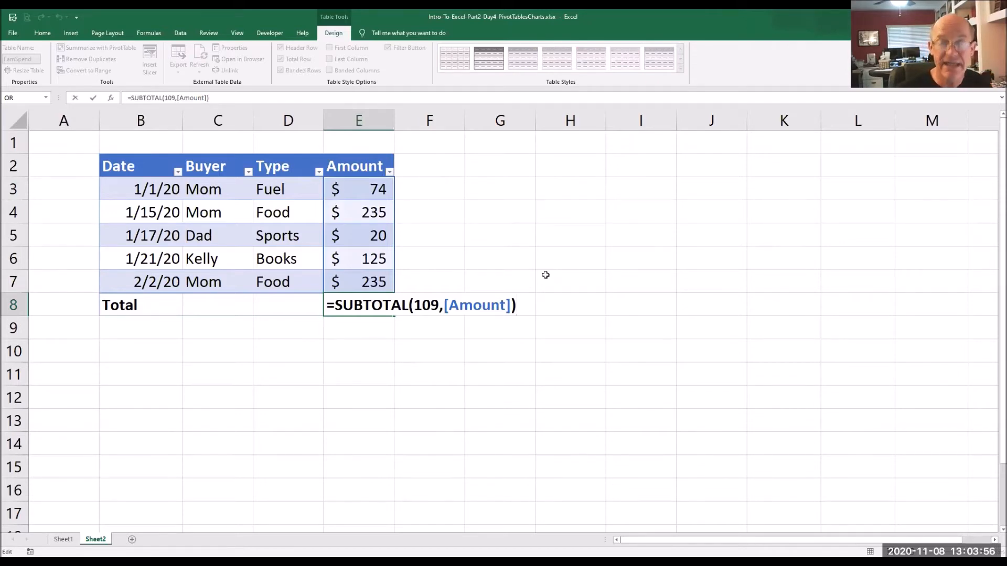
key(Left)
key(Left)
key(Left)
key(Left)
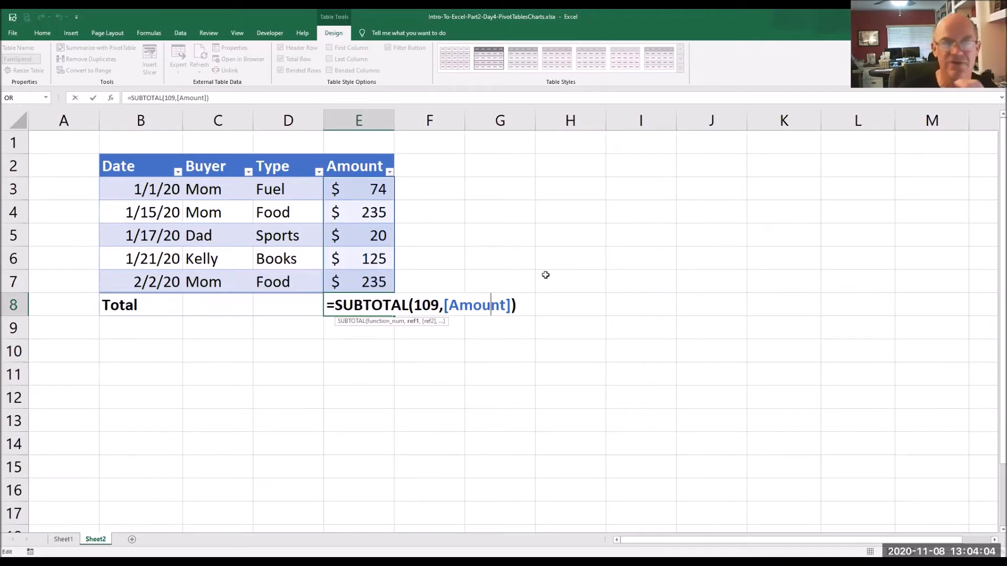
key(Left)
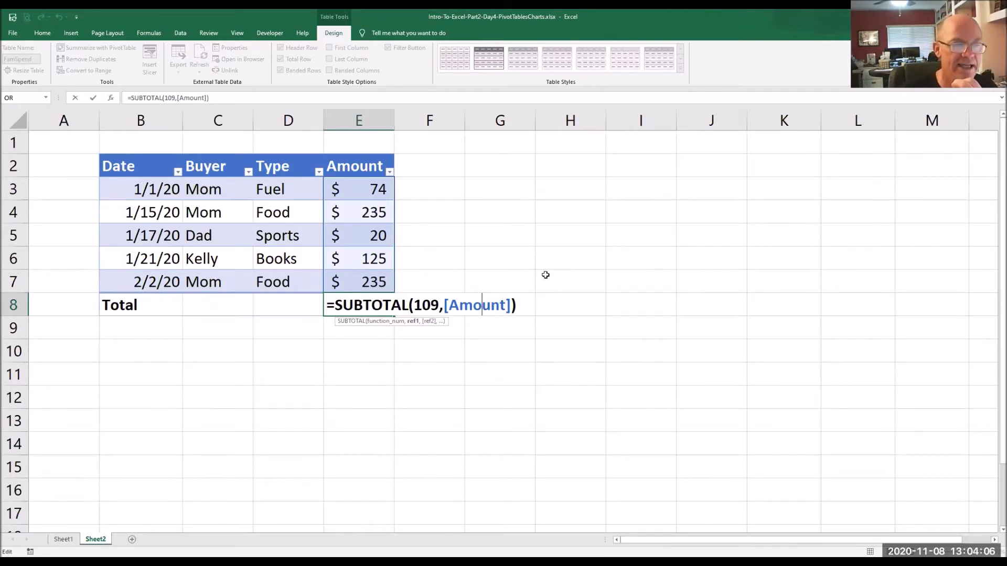
key(Left)
key(Left)
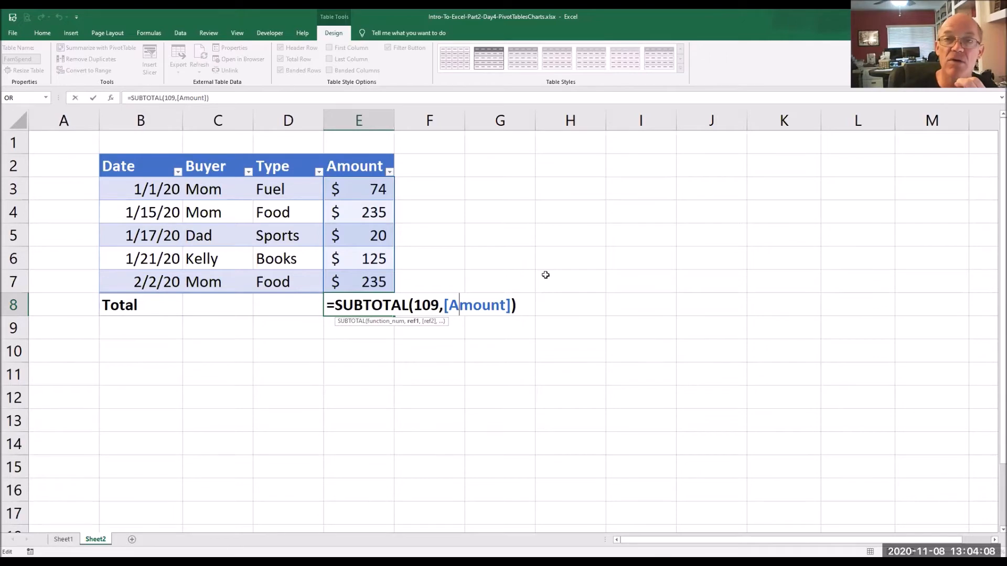
key(Left)
key(Left)
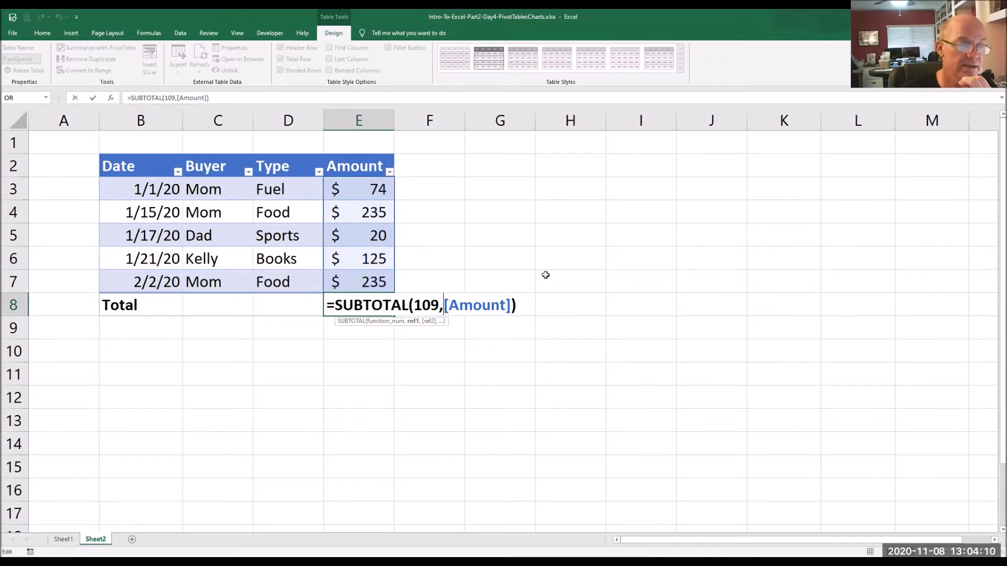
key(Left)
key(Left)
key(Left)
key(Left)
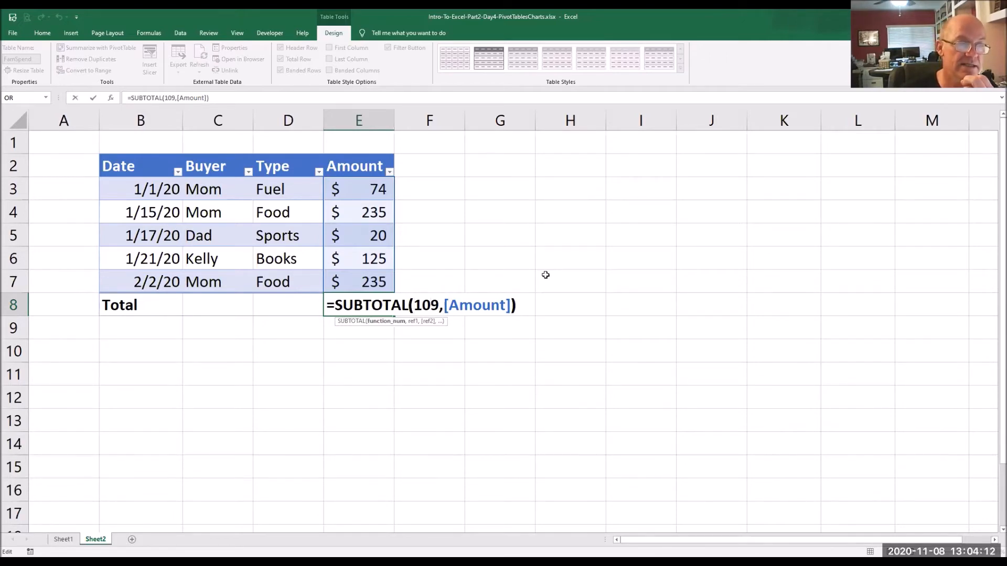
key(Left)
key(Left)
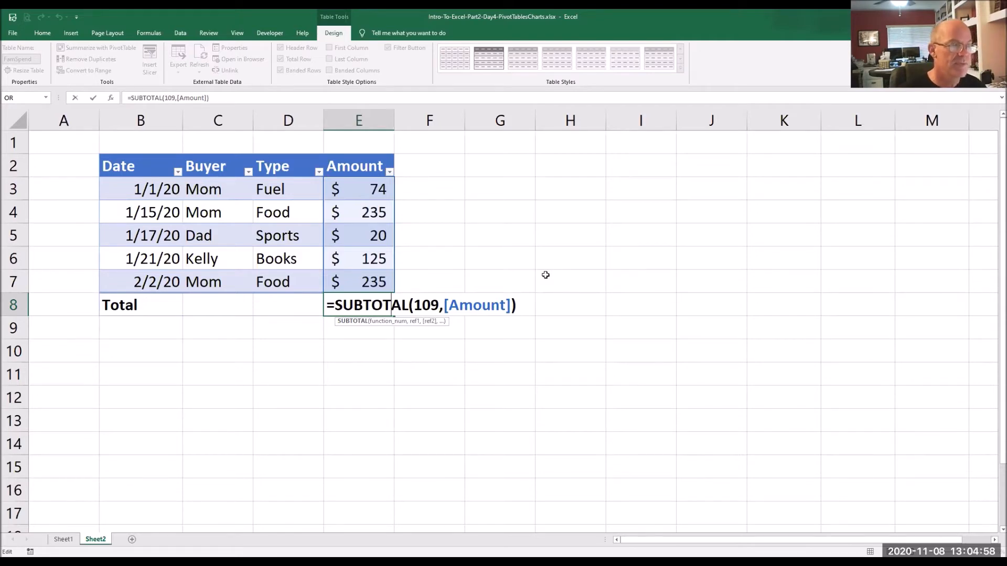
key(Left)
key(Left)
key(Left)
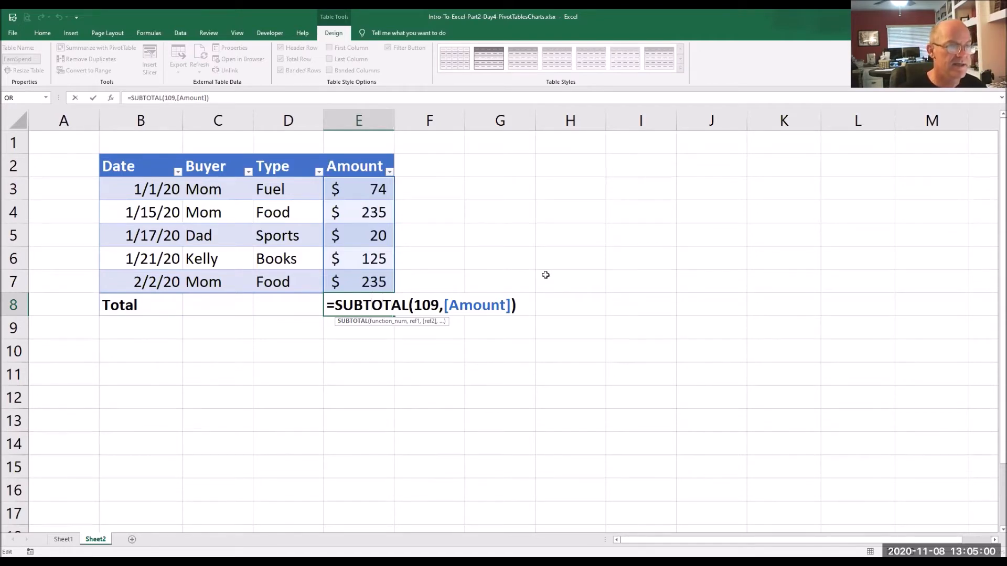
key(Left)
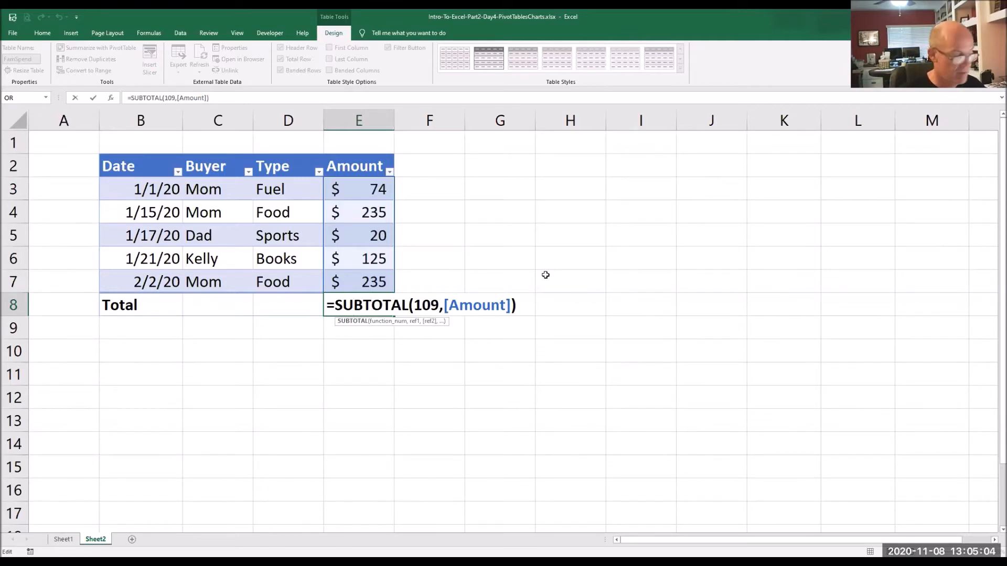
key(Return)
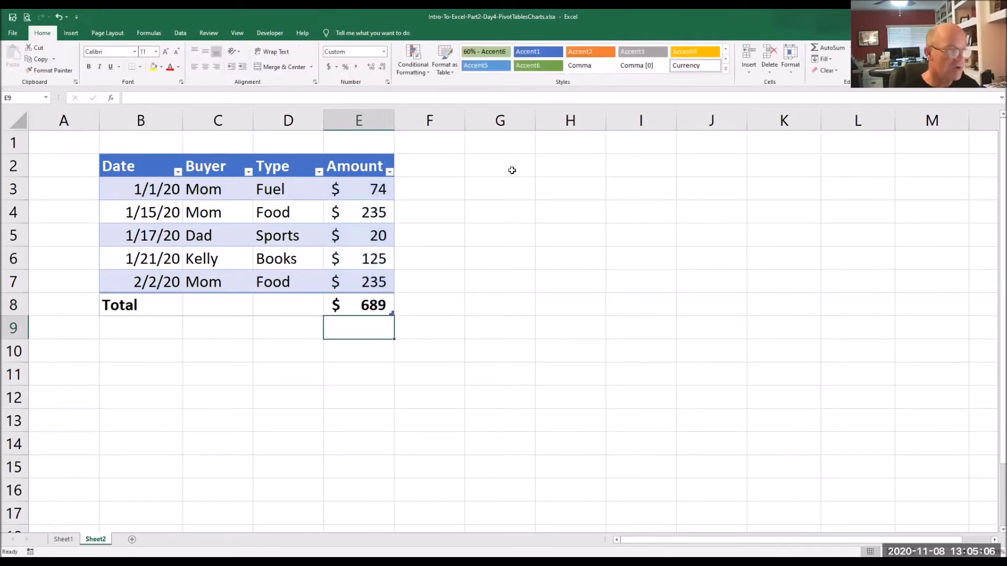
scroll(424, 275, down, 4)
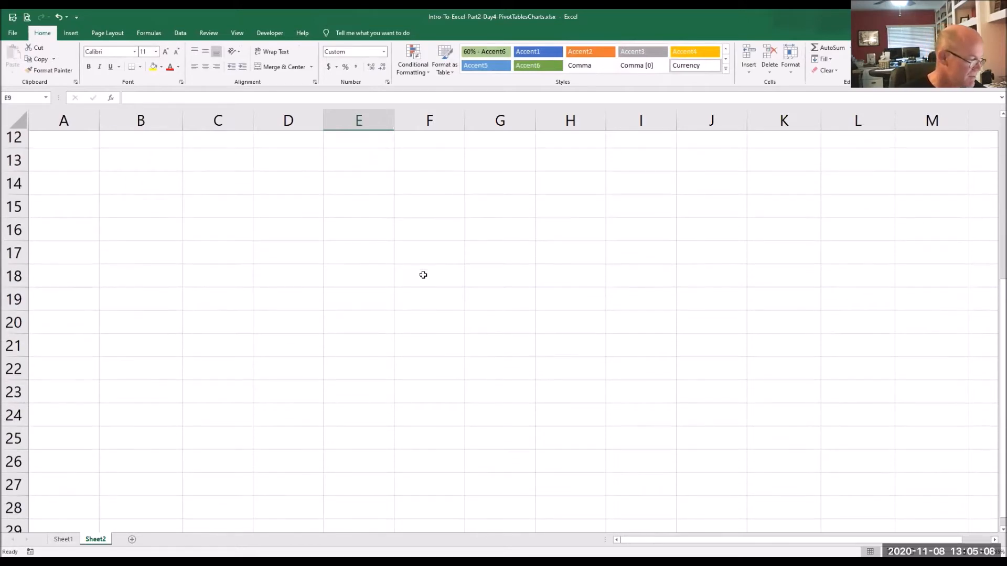
scroll(423, 275, up, 4)
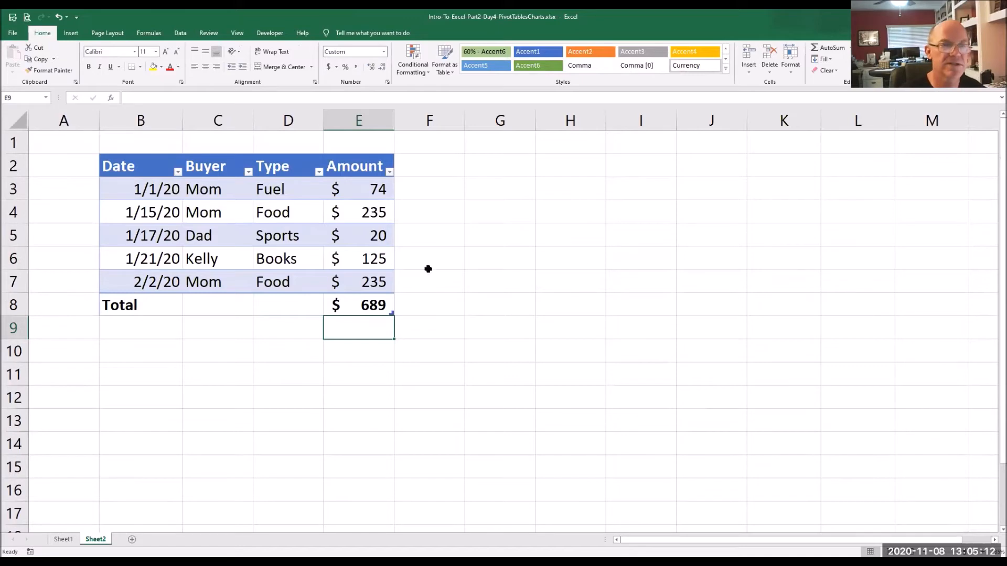
click(363, 228)
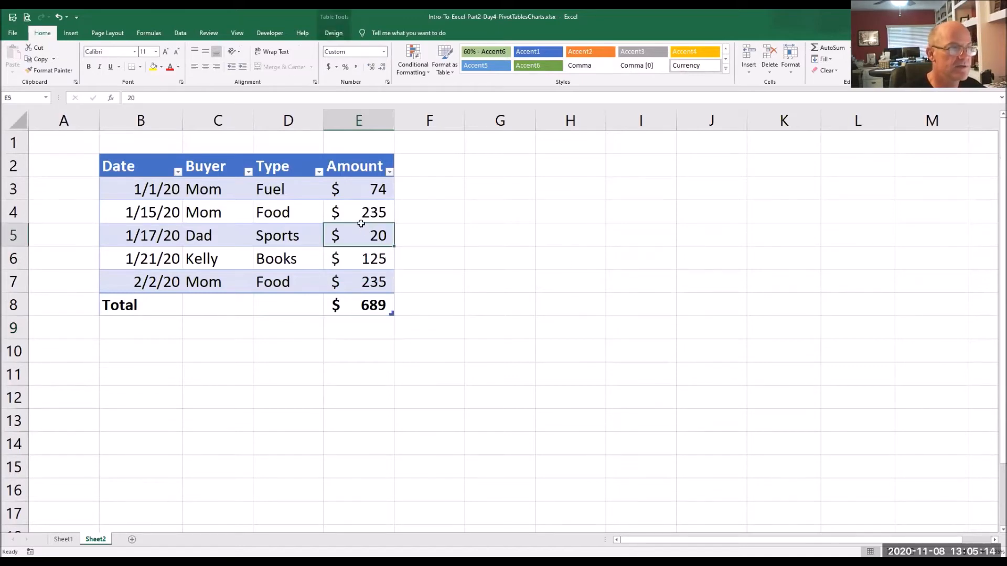
Restore the workbook window from full screen, then resize and reposition it so the whole window fits over the desktop.
click(254, 98)
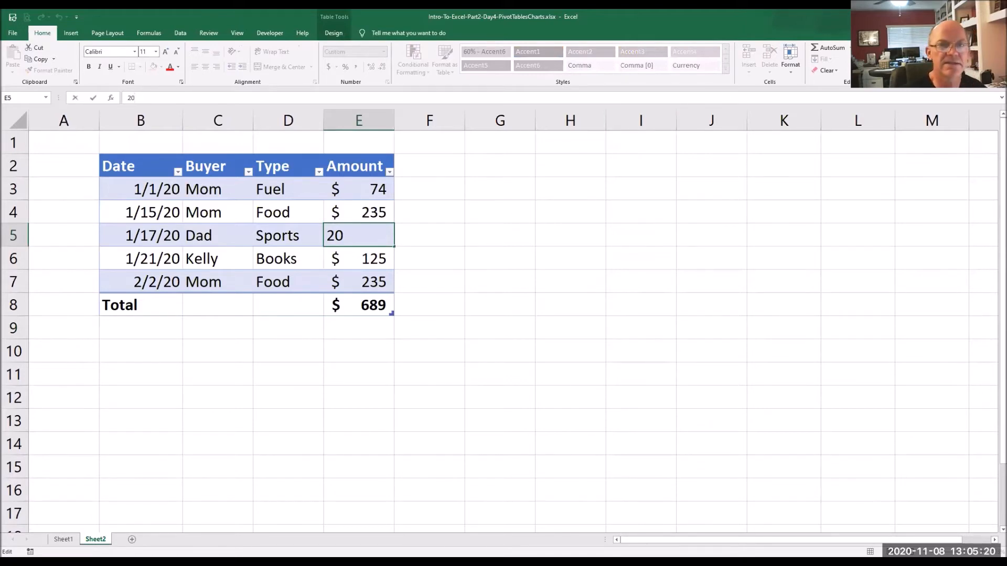
key(super+Down)
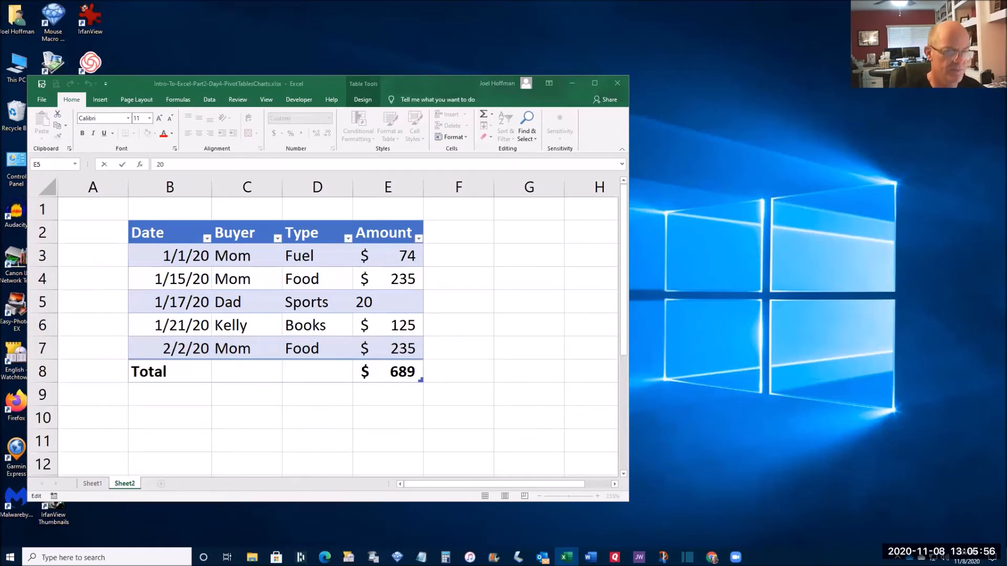
drag(644, 508, 837, 516)
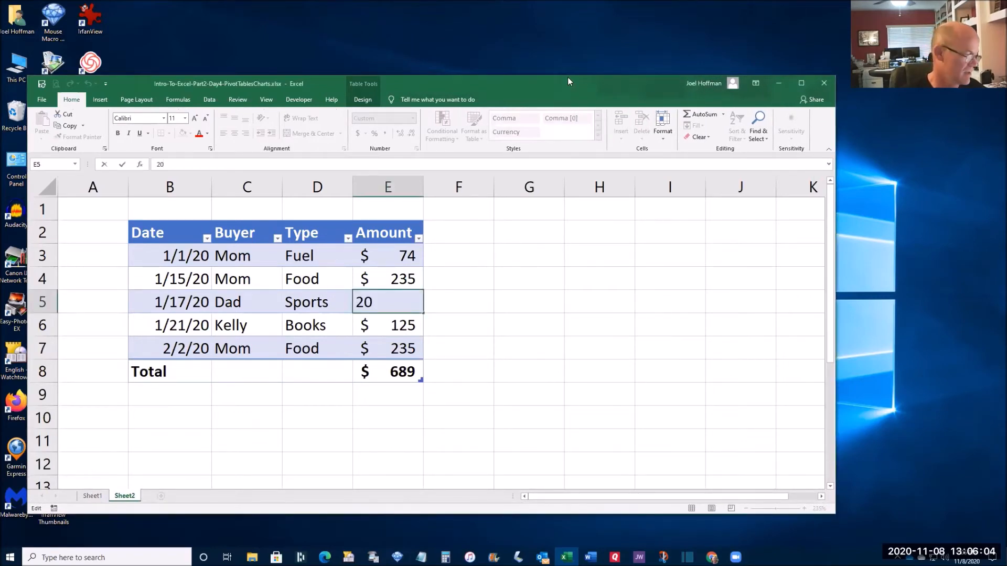
drag(567, 81, 546, 12)
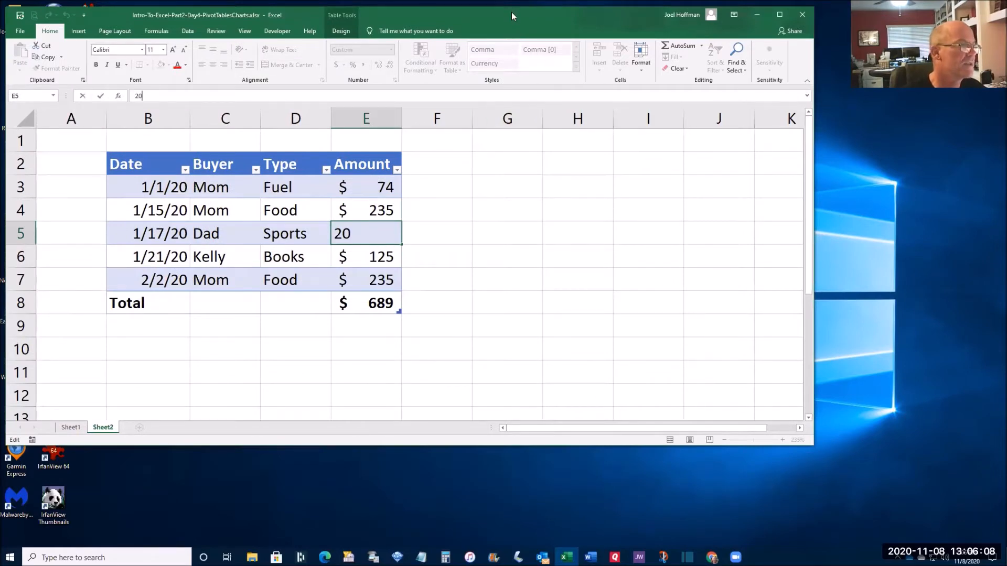
drag(511, 11, 511, 36)
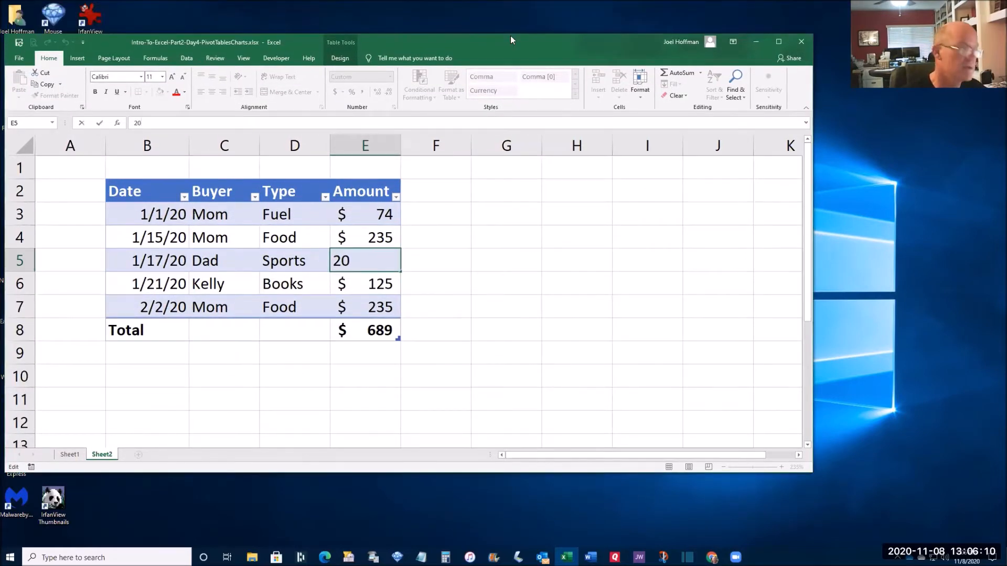
drag(511, 39, 510, 67)
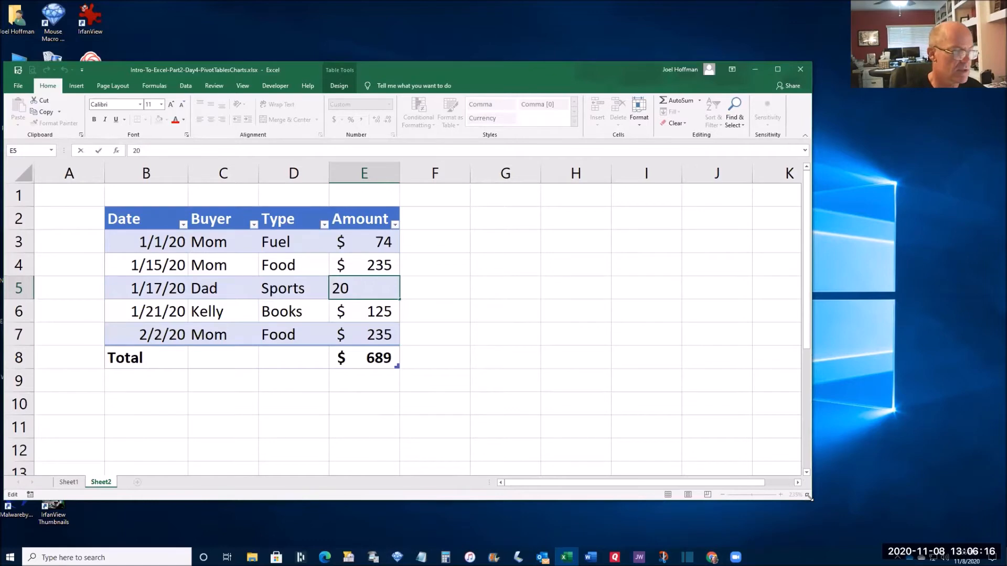
drag(810, 499, 793, 440)
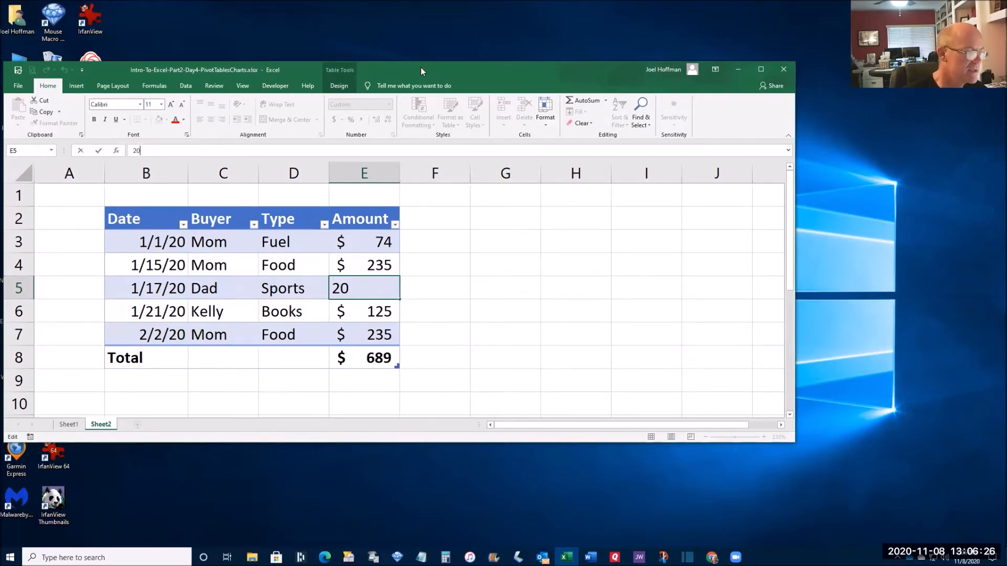
drag(420, 67, 426, 90)
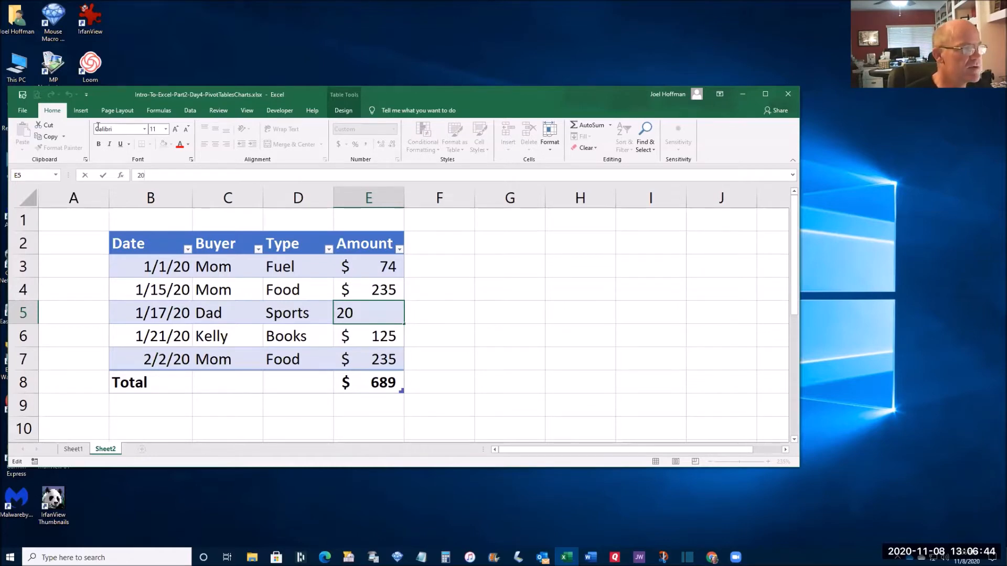
click(77, 114)
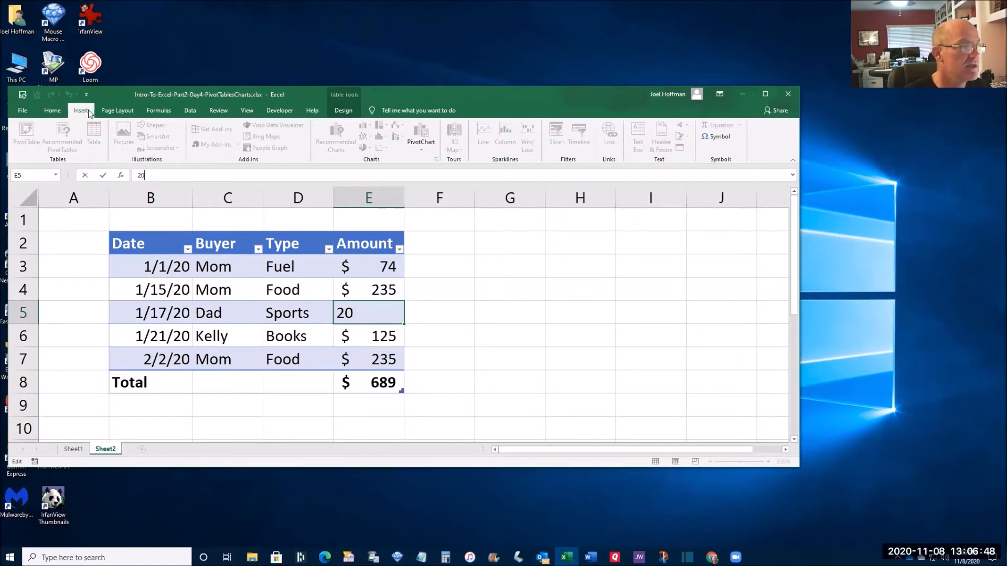
click(117, 112)
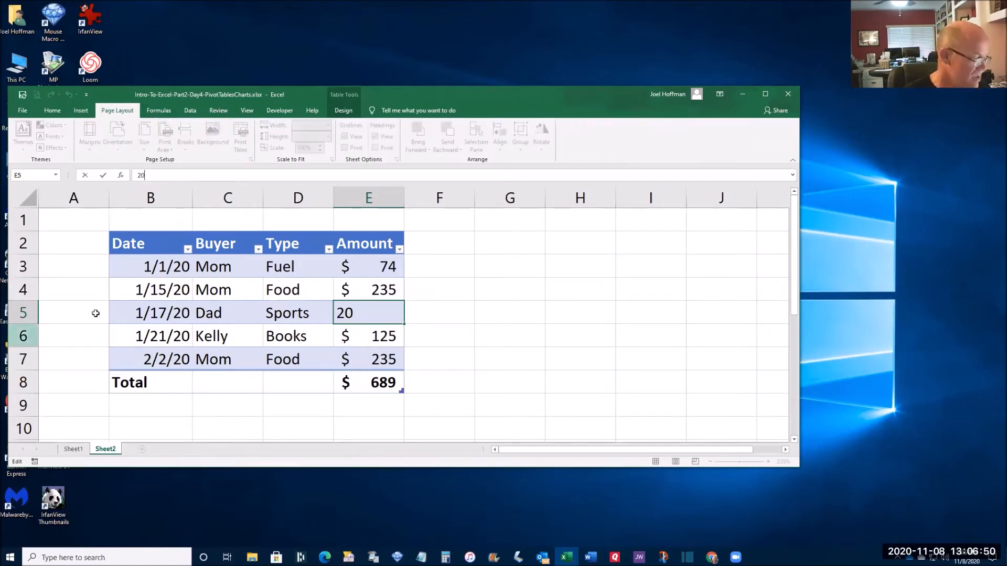
click(157, 111)
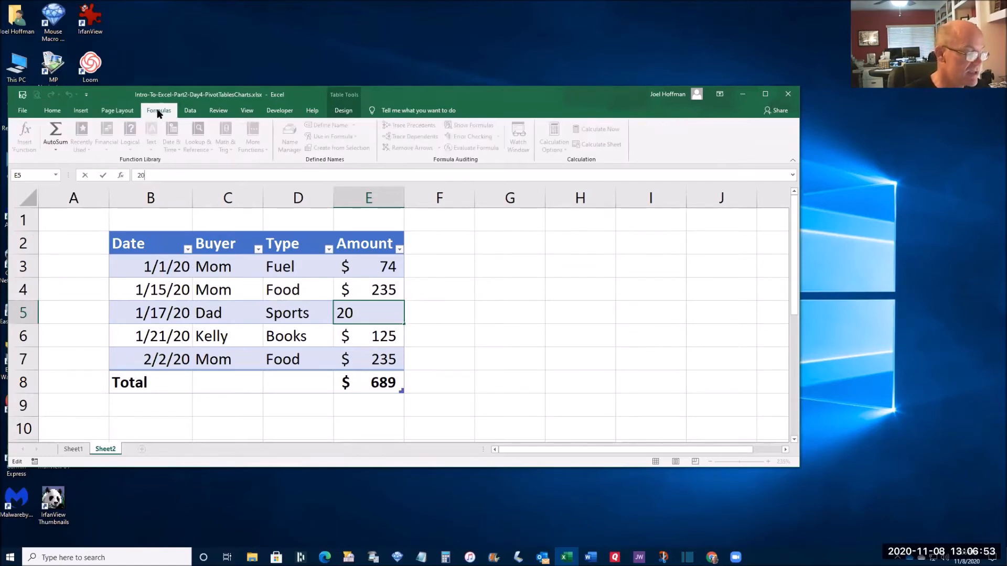
click(190, 111)
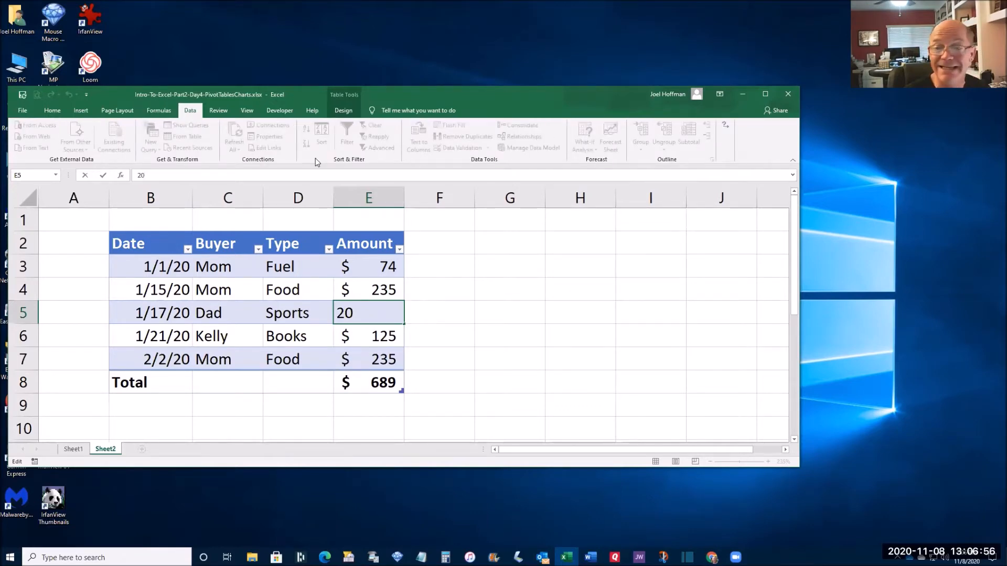
click(218, 111)
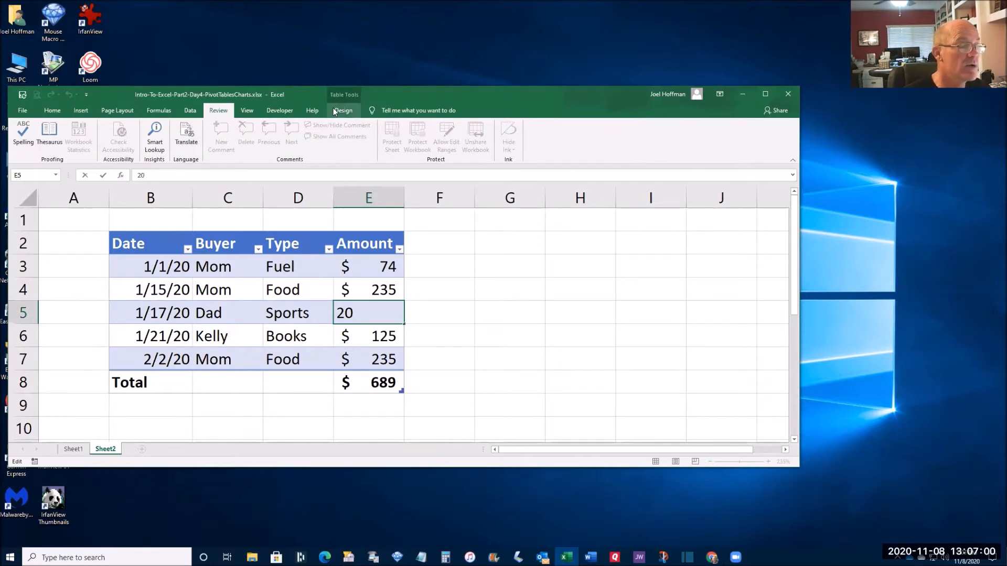
Remove the total row from the expense table.
click(240, 318)
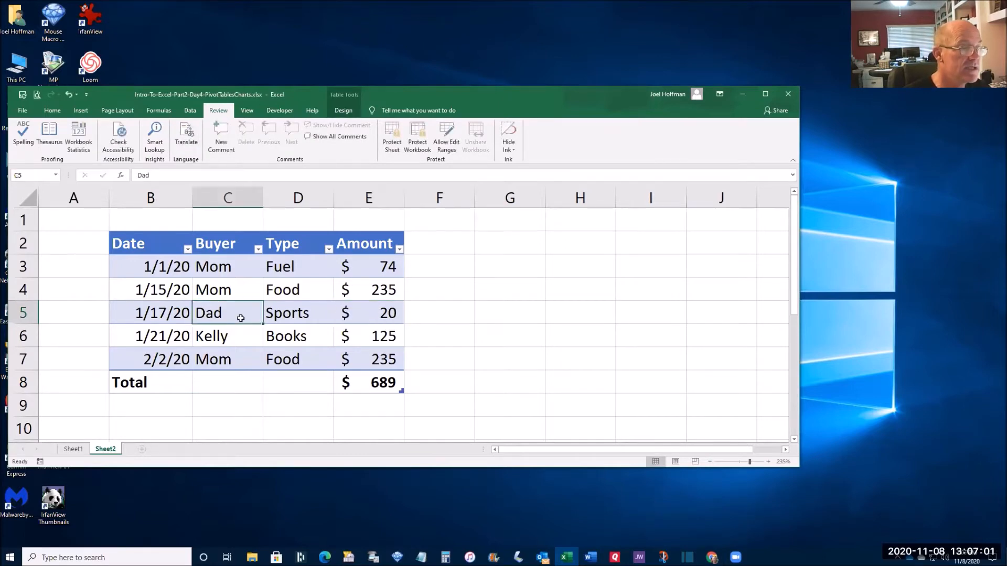
click(232, 288)
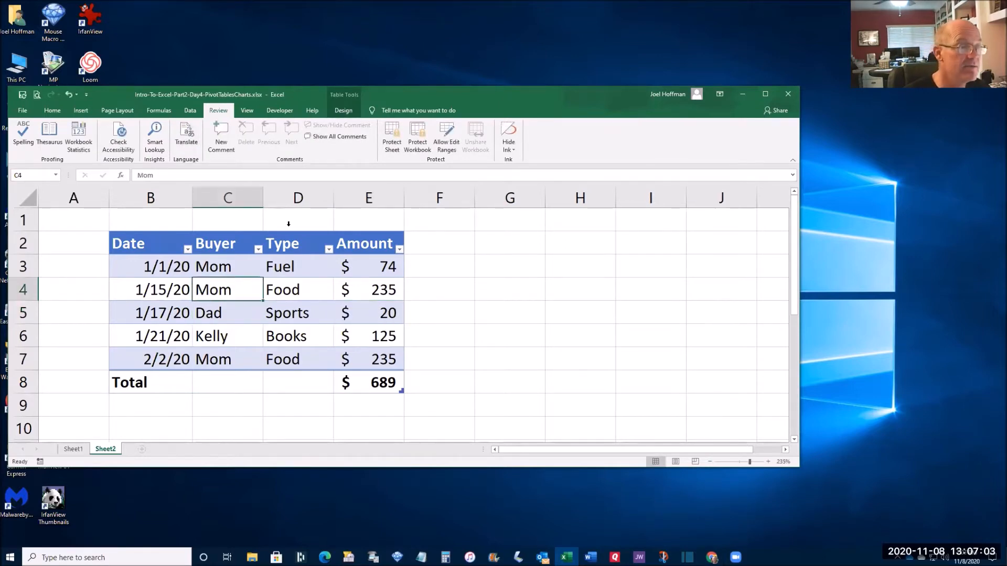
click(341, 112)
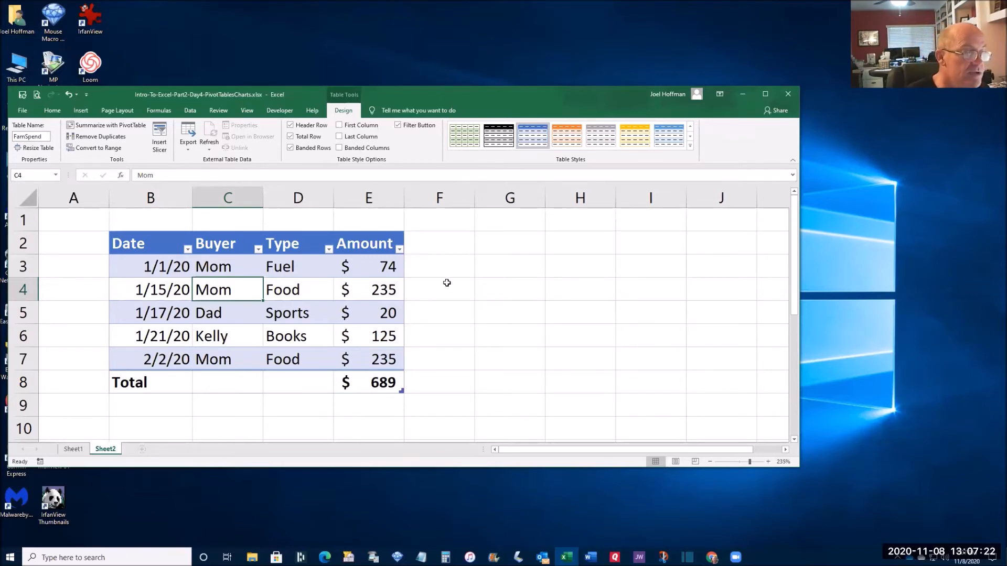
click(289, 136)
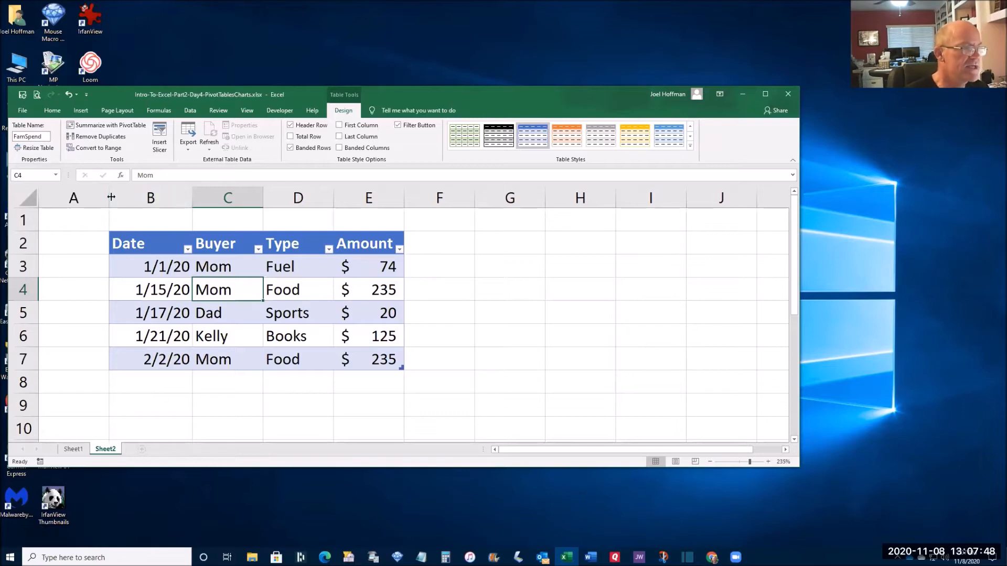
Narrow empty column A and shrink empty row 1 around the expense table.
drag(105, 199, 51, 201)
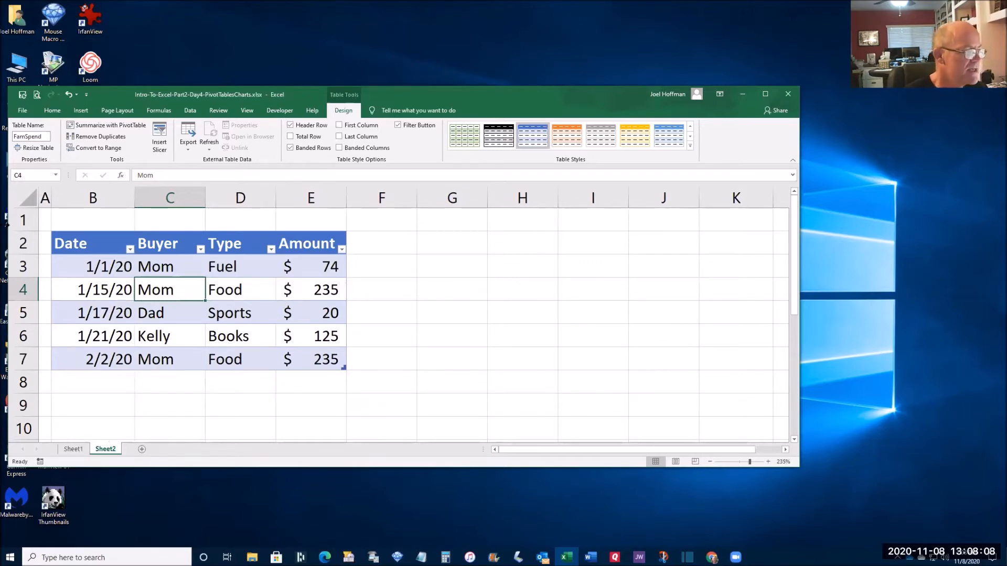
drag(20, 231, 21, 215)
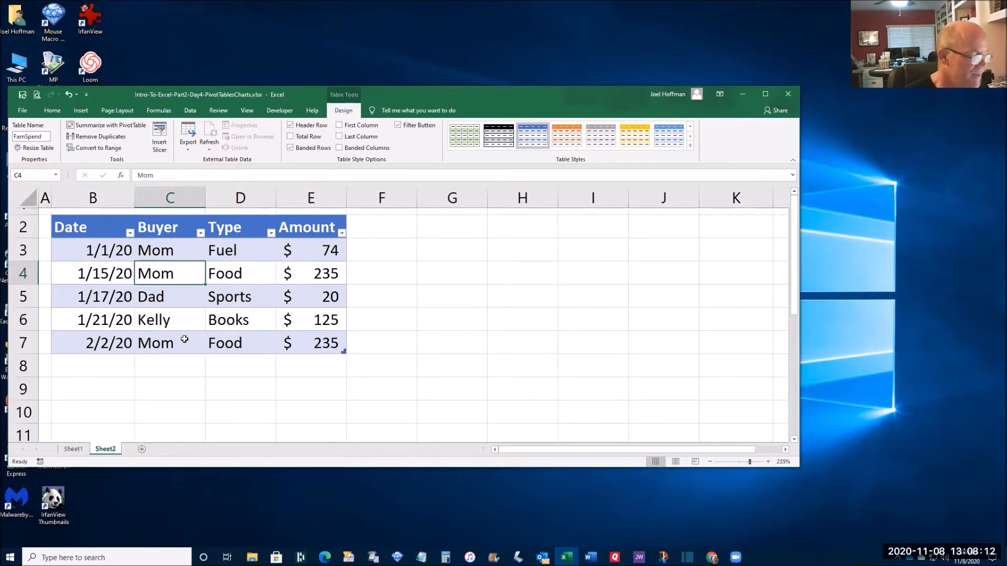
click(239, 298)
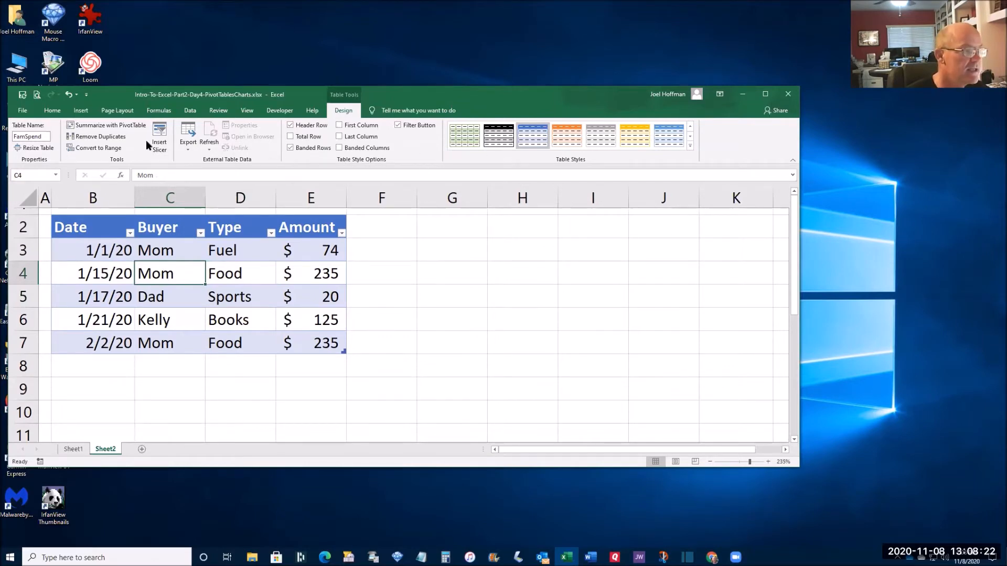
click(47, 136)
click(46, 136)
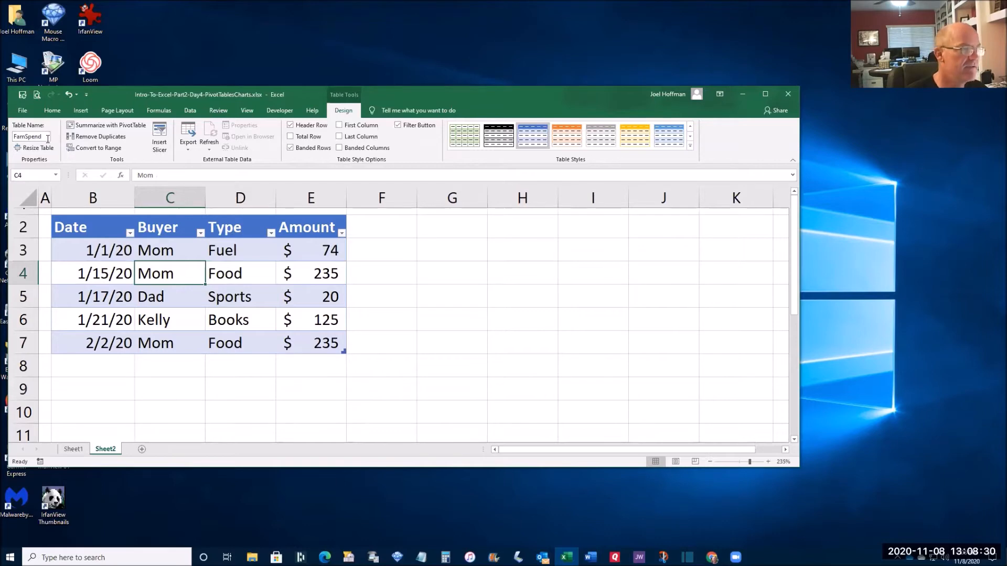
click(229, 298)
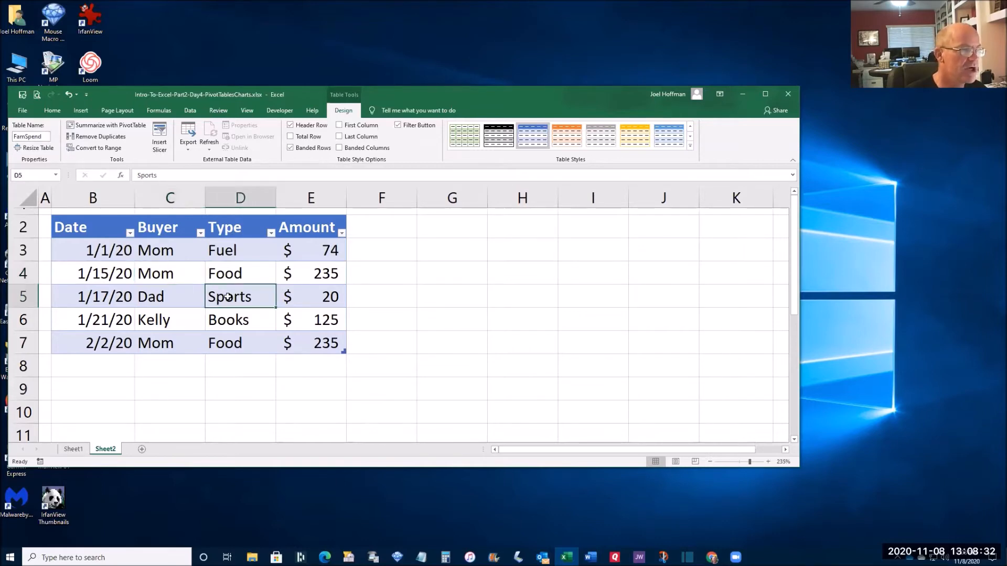
Create a PivotTable from the FamSpend table on the existing worksheet at Sheet2 cell G2, and narrow the empty column F beside it.
click(193, 278)
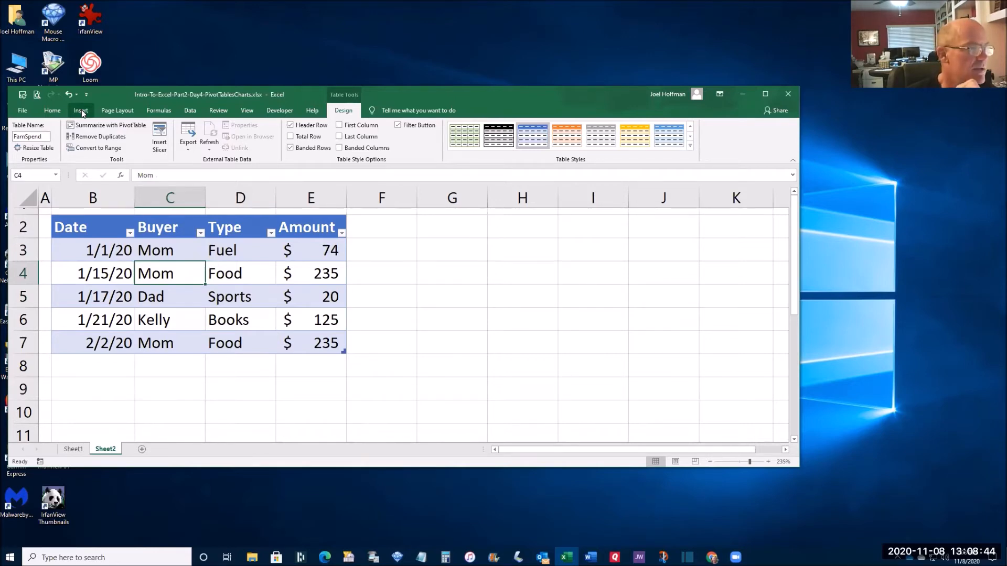
click(81, 111)
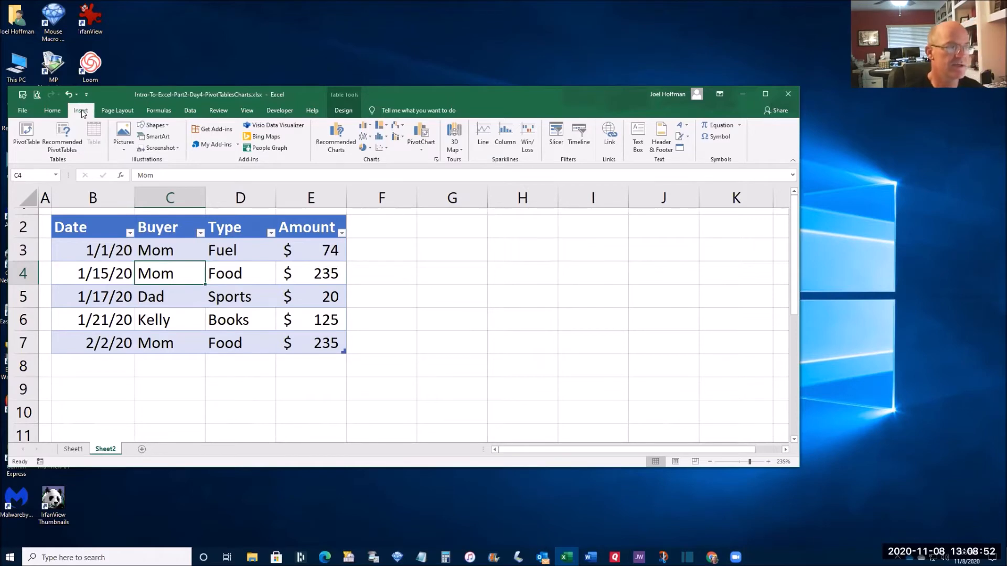
click(29, 143)
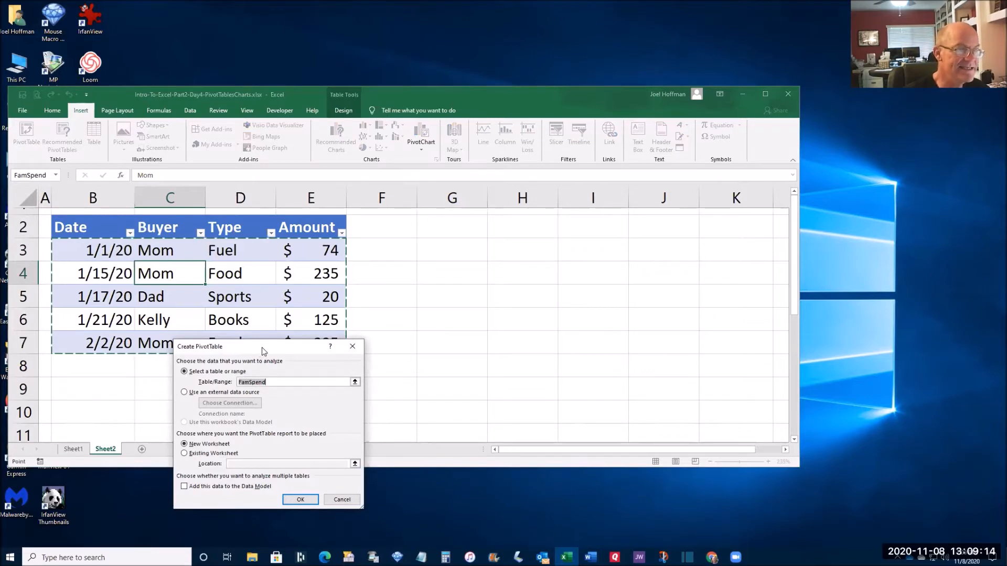
drag(262, 347, 451, 241)
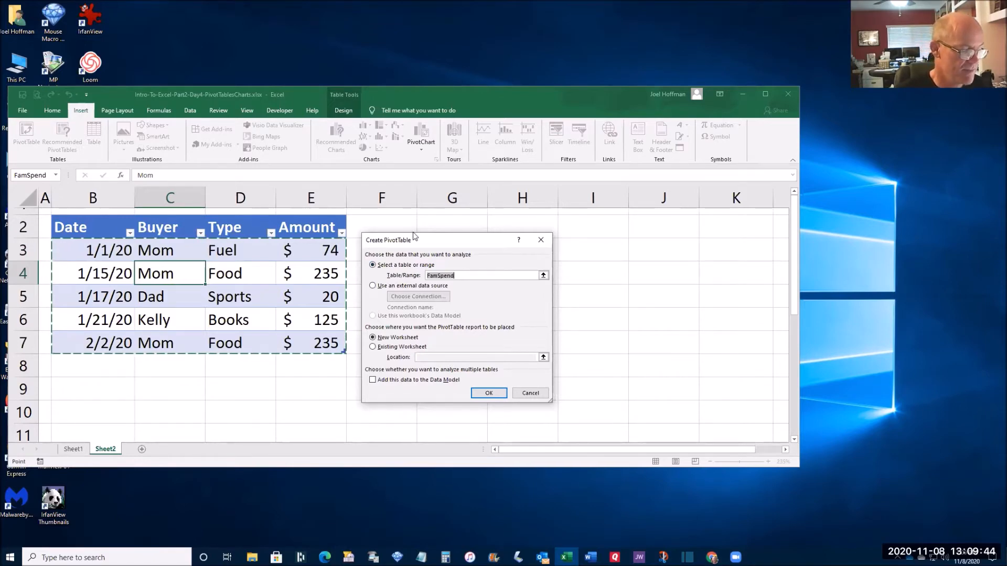
drag(413, 236, 441, 217)
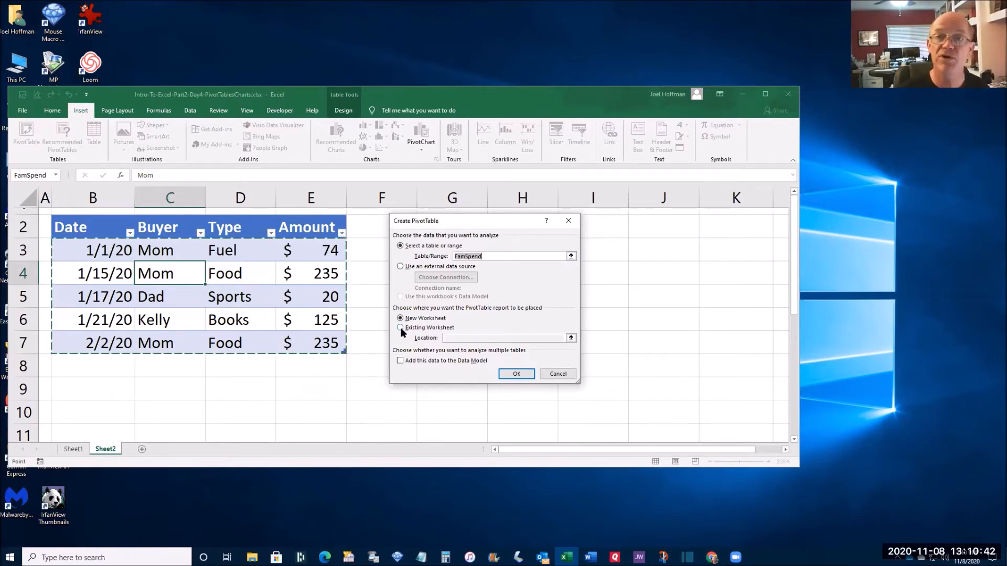
click(401, 327)
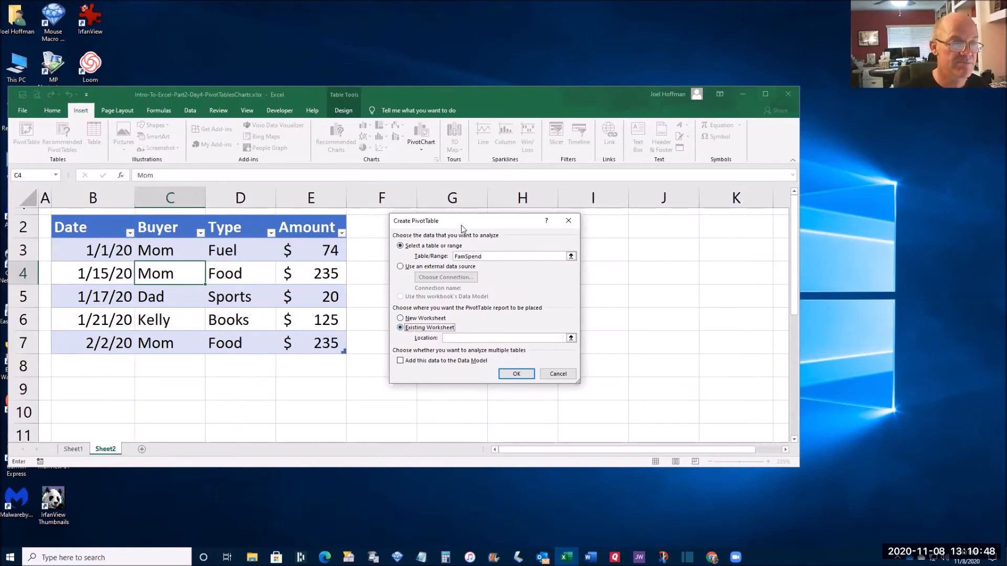
drag(461, 225, 369, 319)
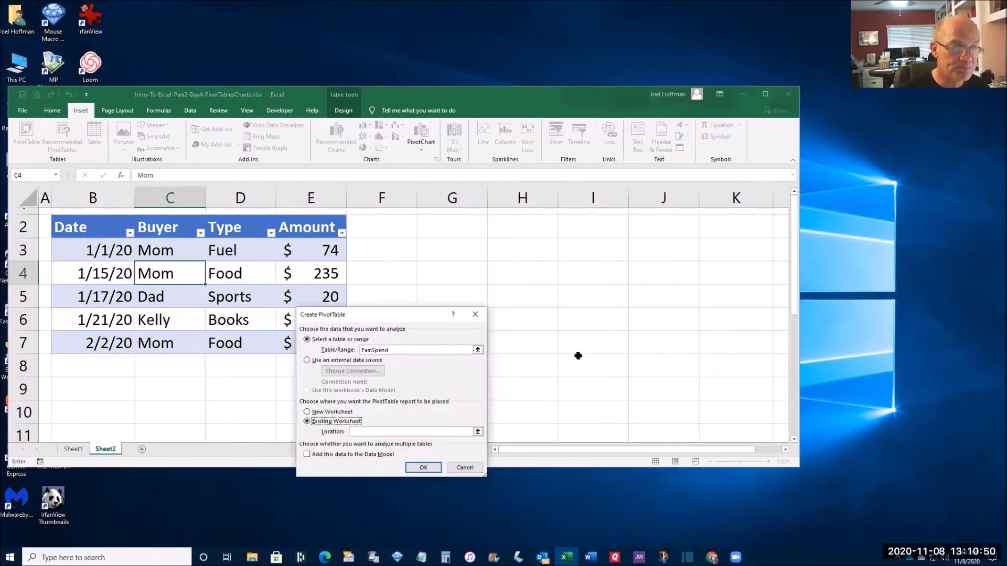
click(393, 431)
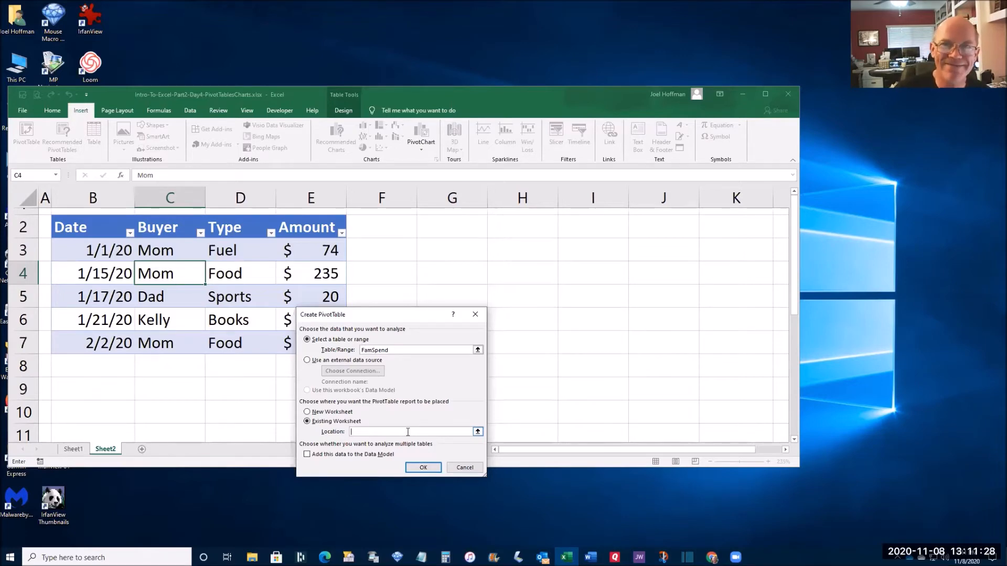
click(454, 227)
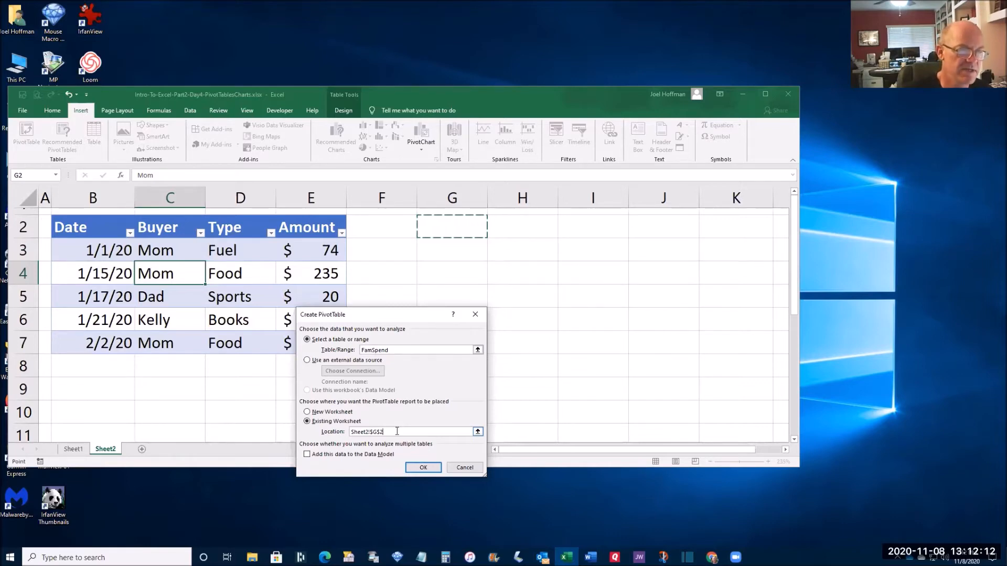
click(422, 467)
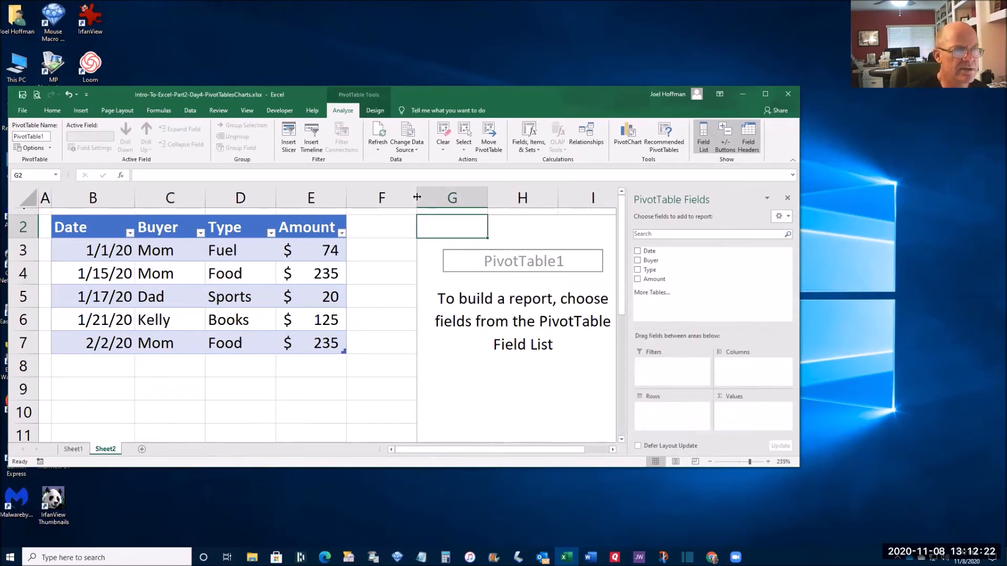
drag(417, 197, 359, 198)
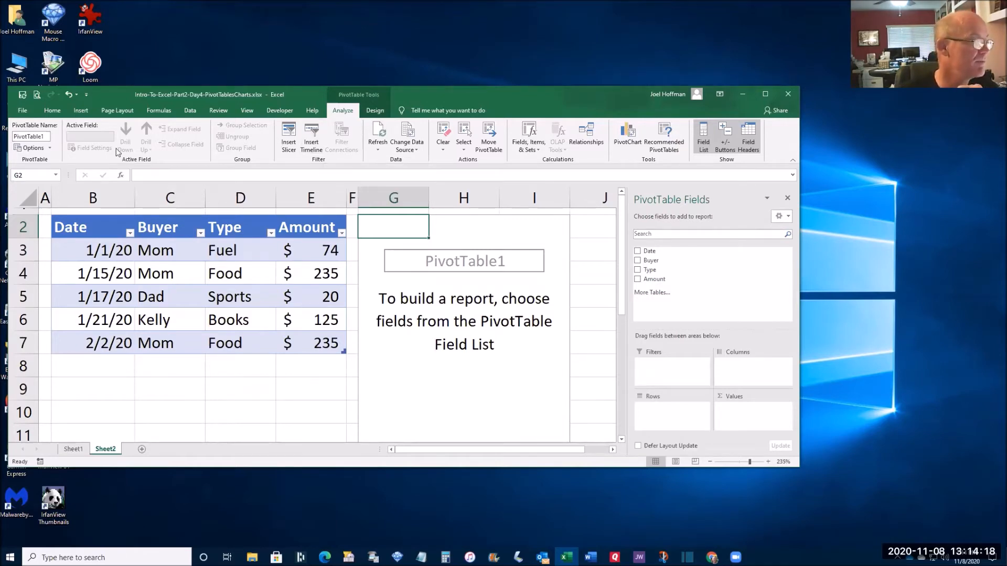
Name the new empty PivotTable MDKPivot and select its first cell, G2.
click(47, 136)
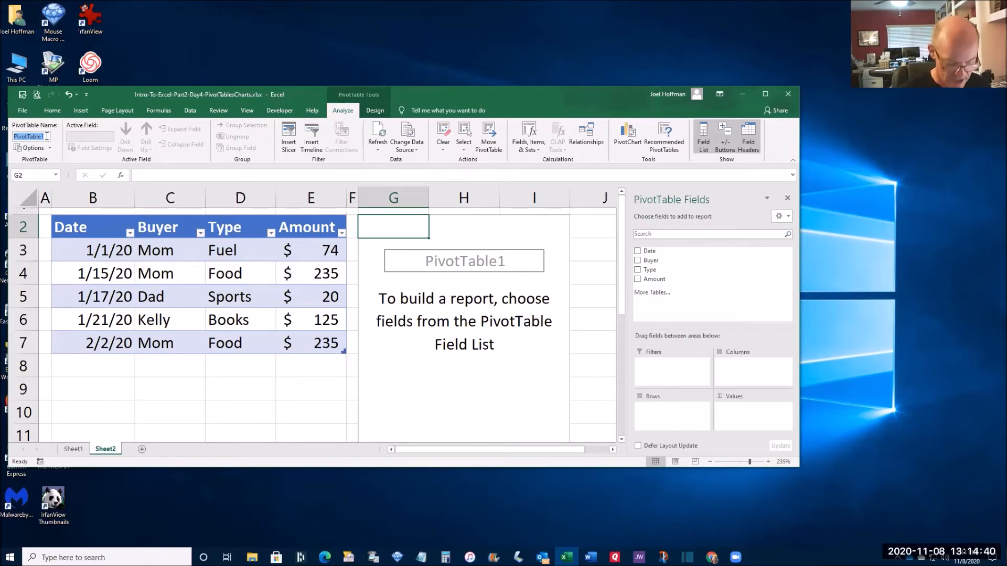
text(M)
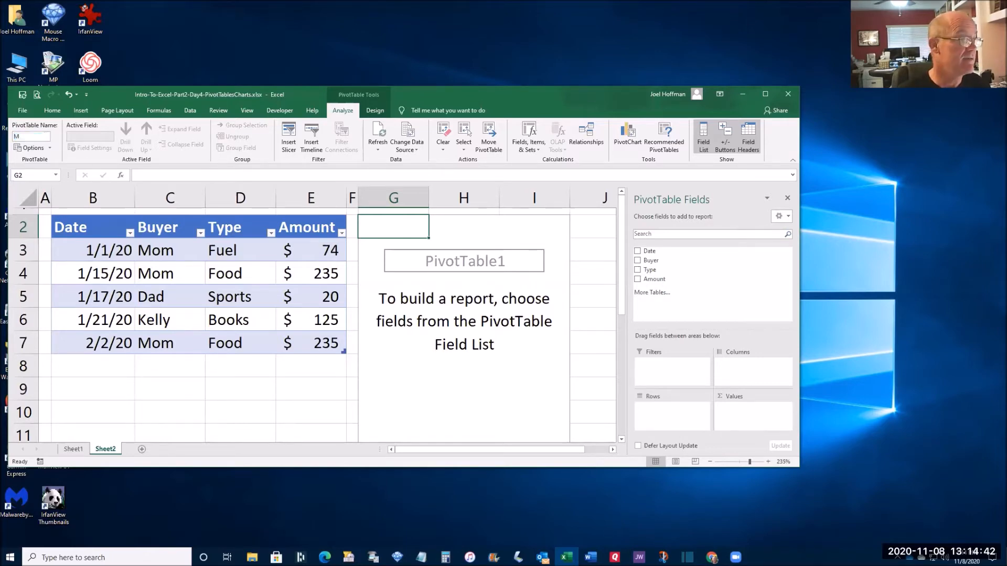
text(DK)
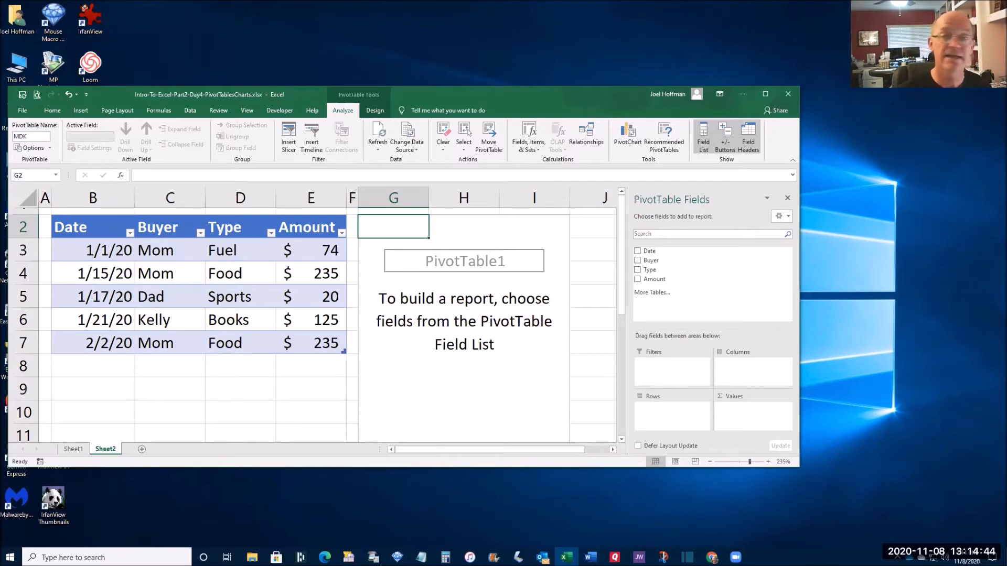
text(Pivot)
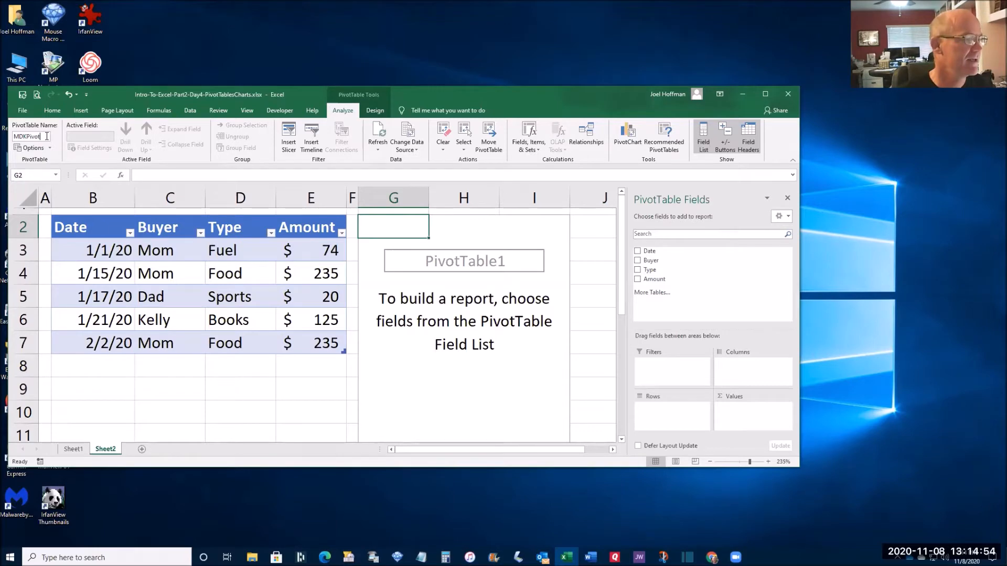
key(Return)
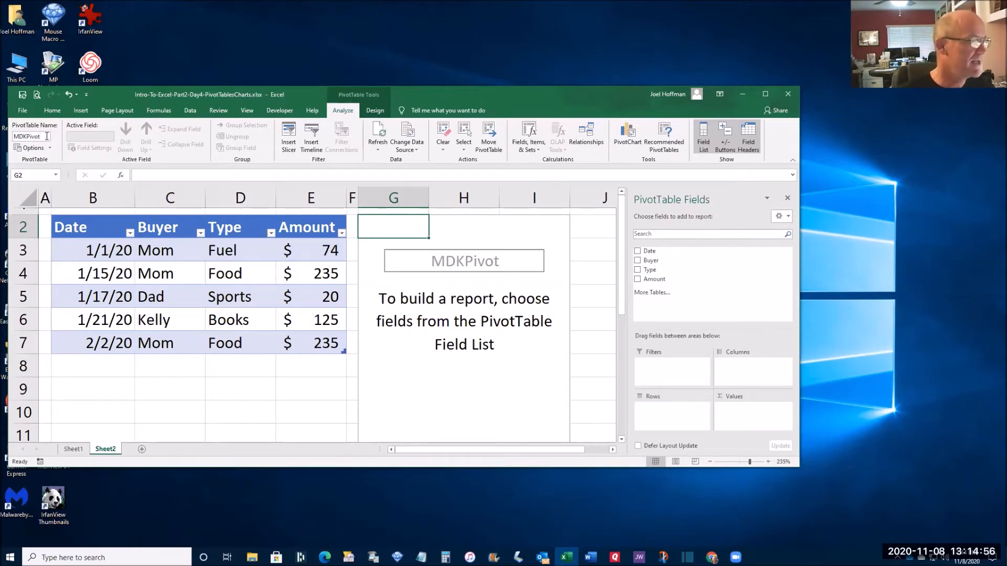
click(463, 264)
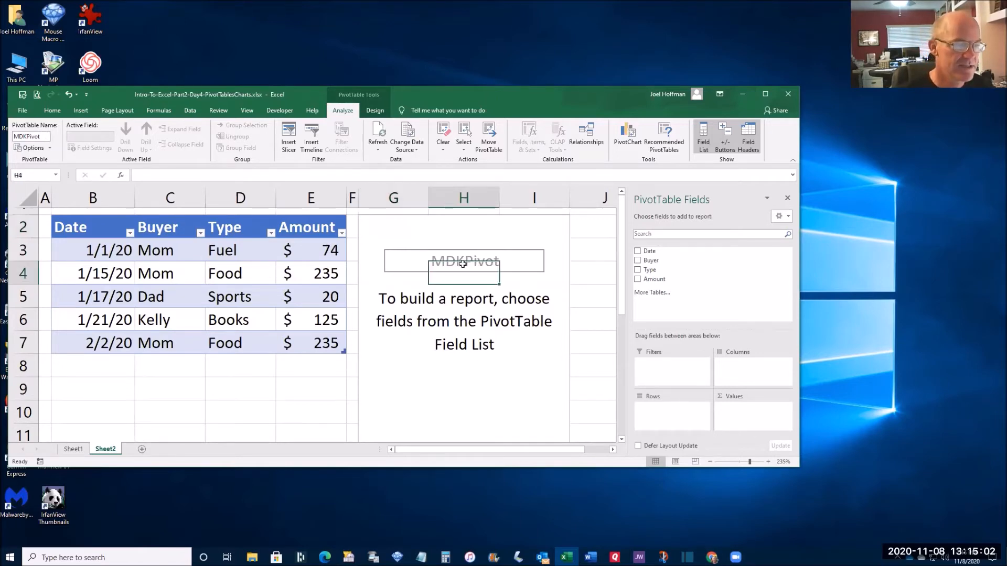
click(387, 227)
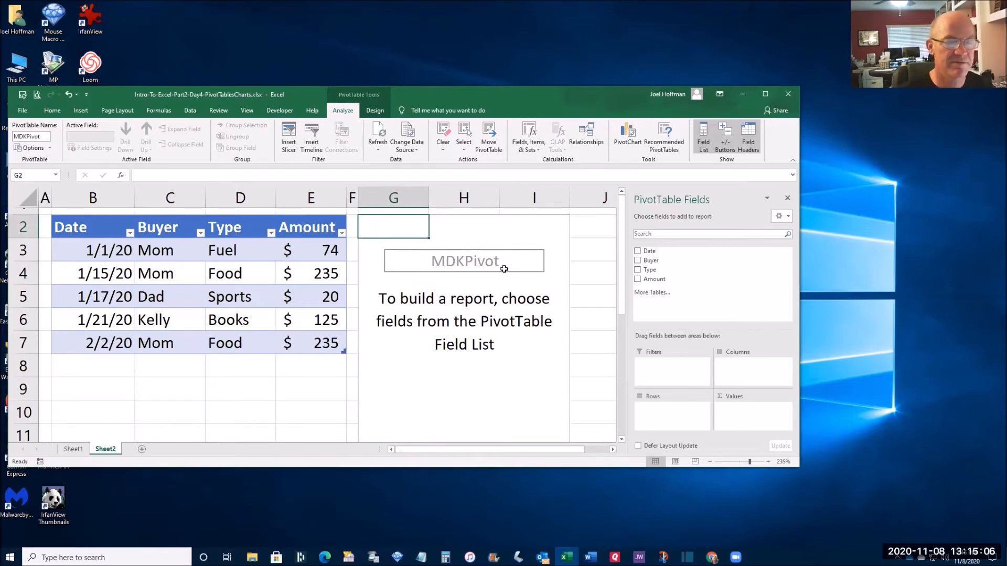
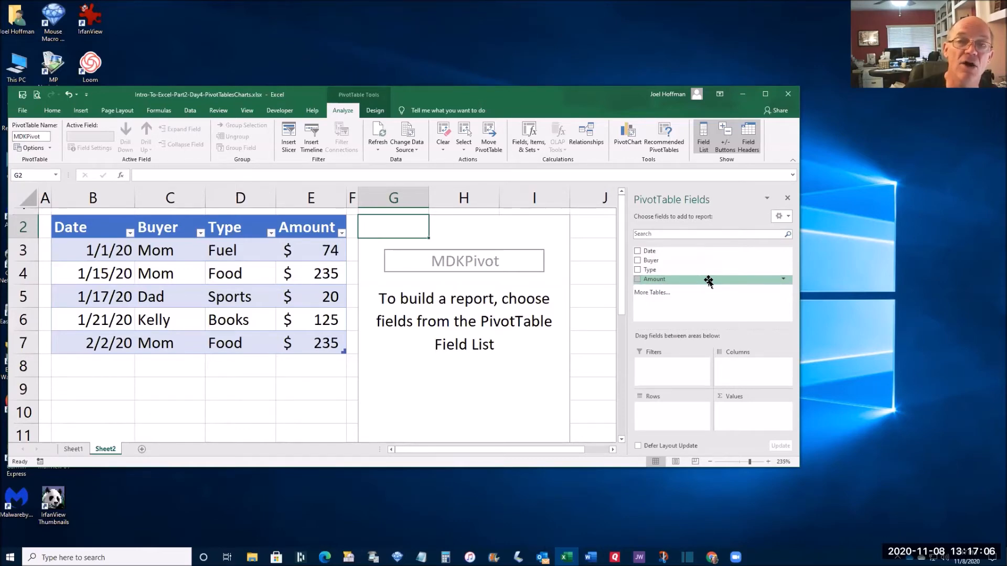
Add the Amount field to the PivotTable's values as a sum and select the resulting total in G3.
drag(708, 282, 748, 408)
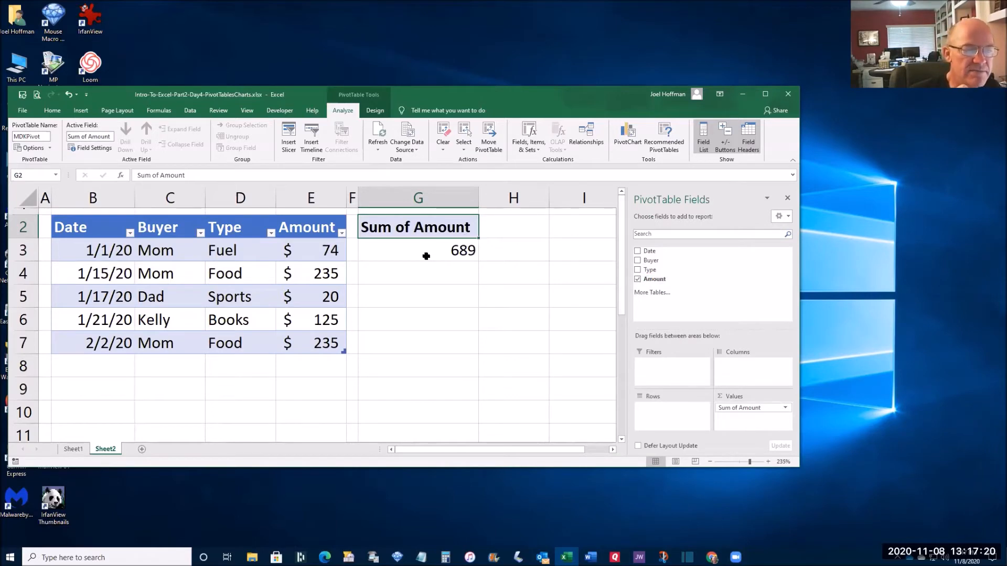
mouse_move(426, 256)
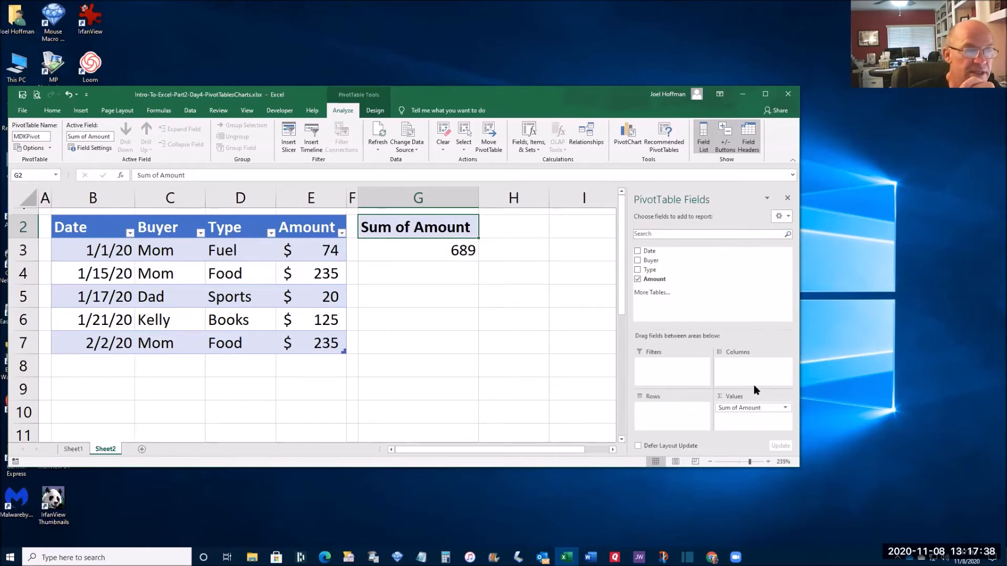
click(419, 250)
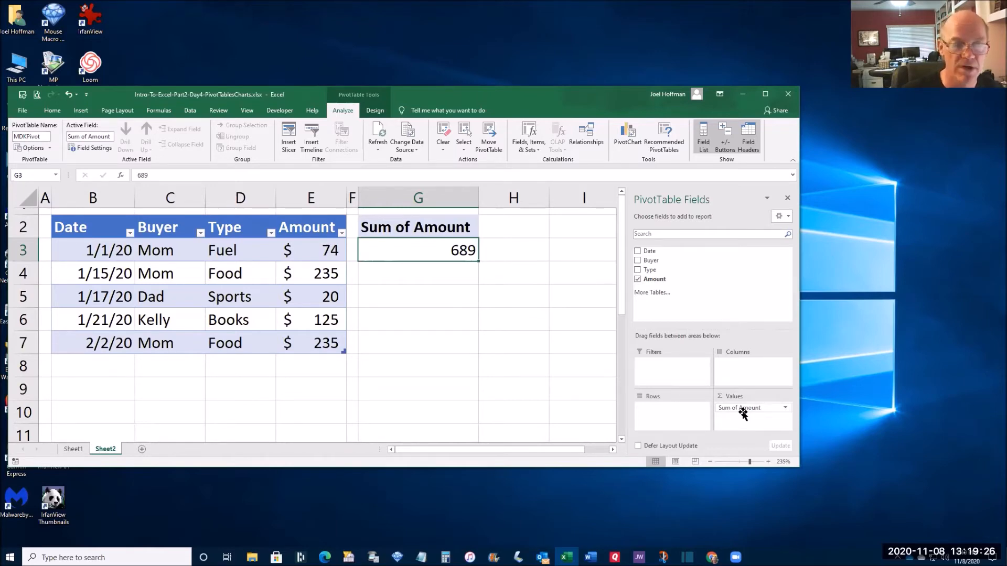
Open the value field settings for the summed Amount field and set its custom name to Total Spent.
click(784, 409)
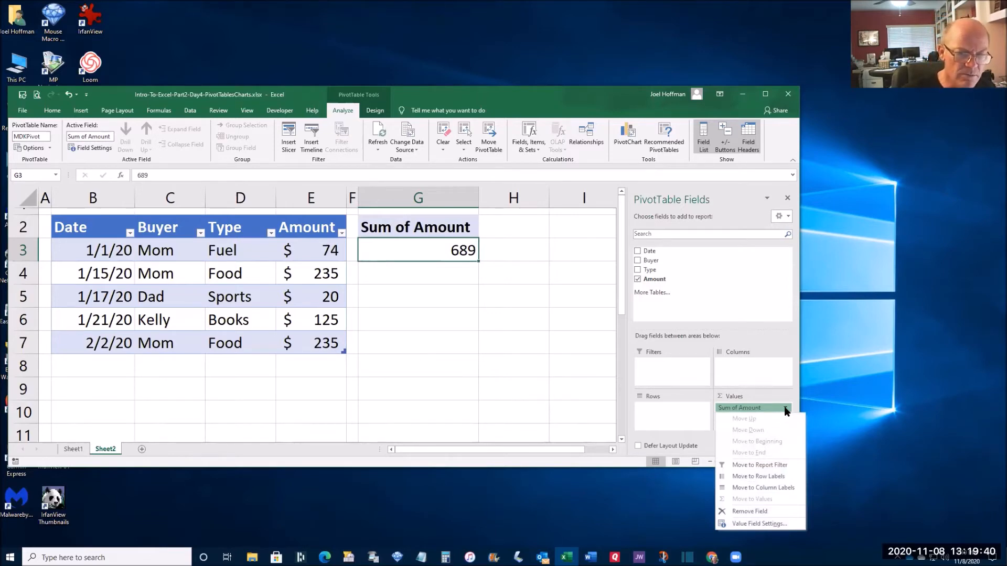
click(768, 524)
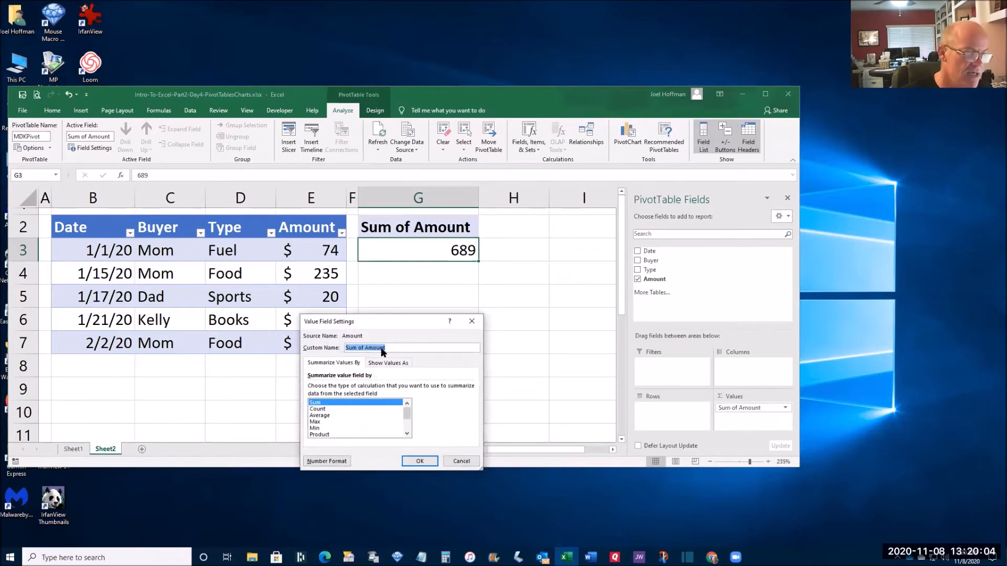
drag(376, 321, 444, 279)
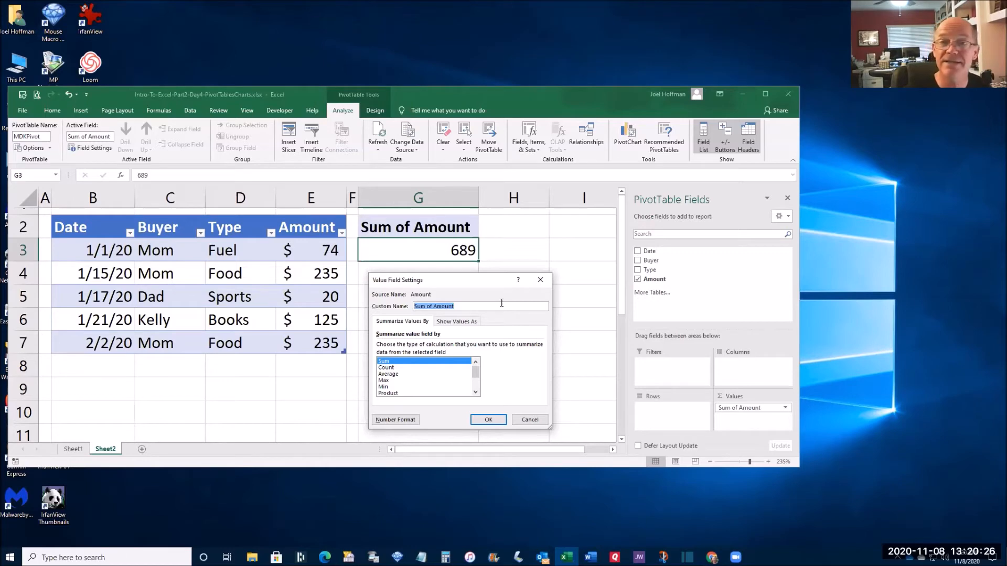
text(T)
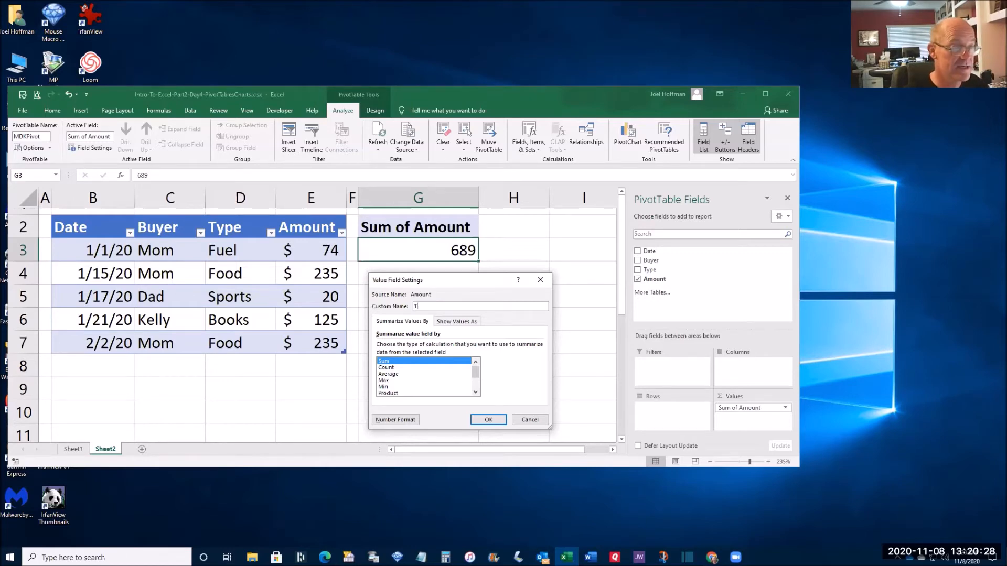
text(otal Spent)
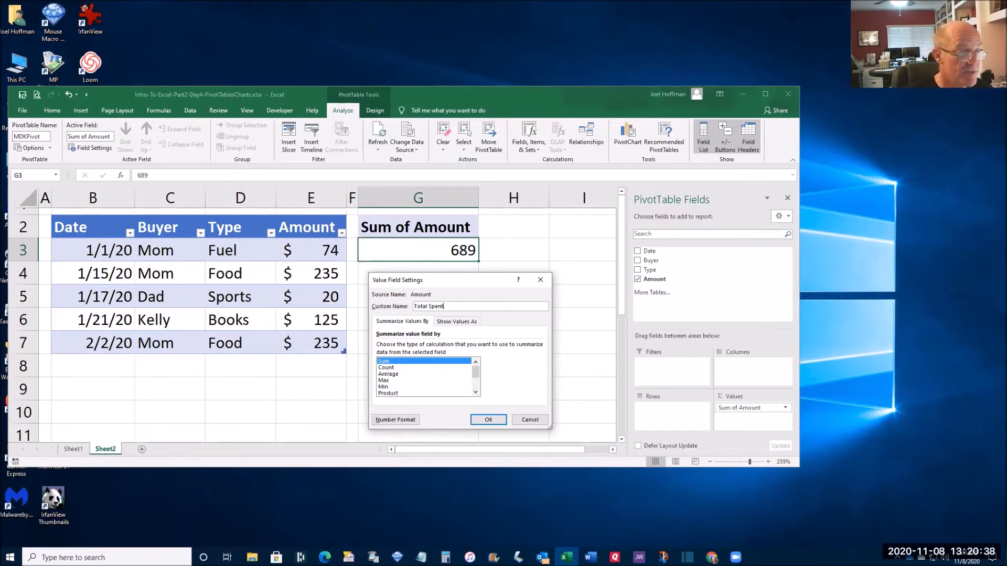
Format the value field's numbers as Currency with 0 decimal places and apply the field settings.
click(406, 422)
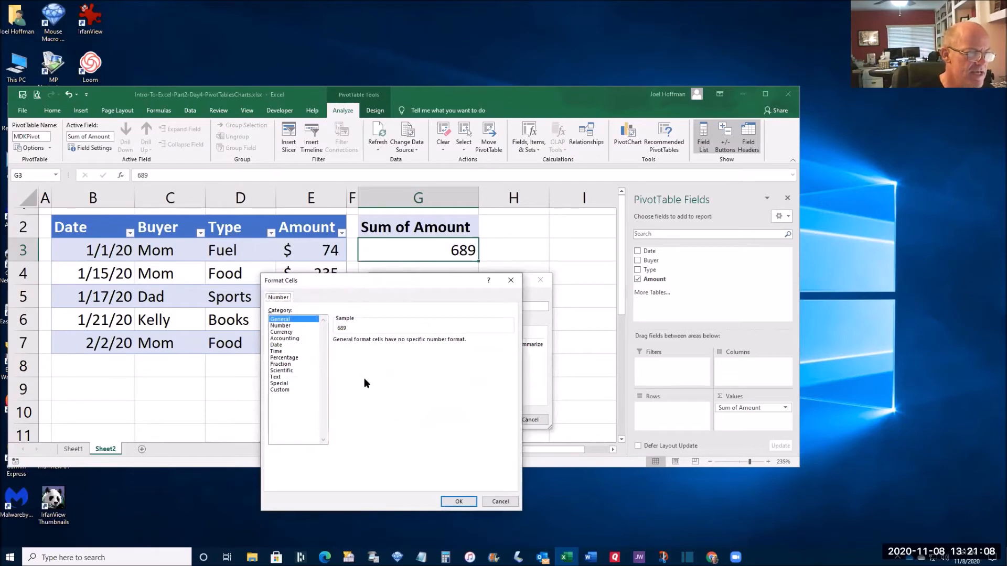
click(282, 333)
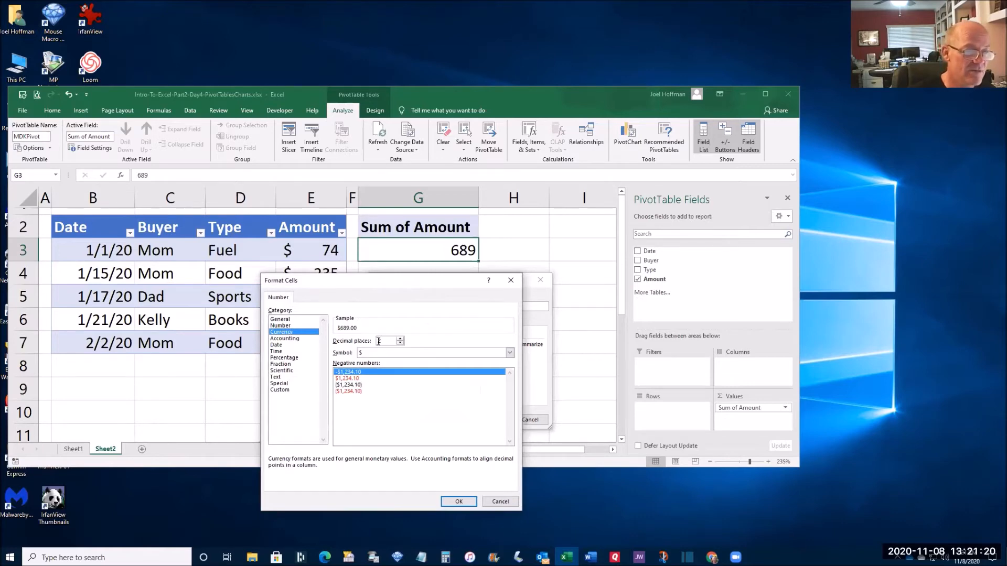
click(402, 343)
click(402, 343)
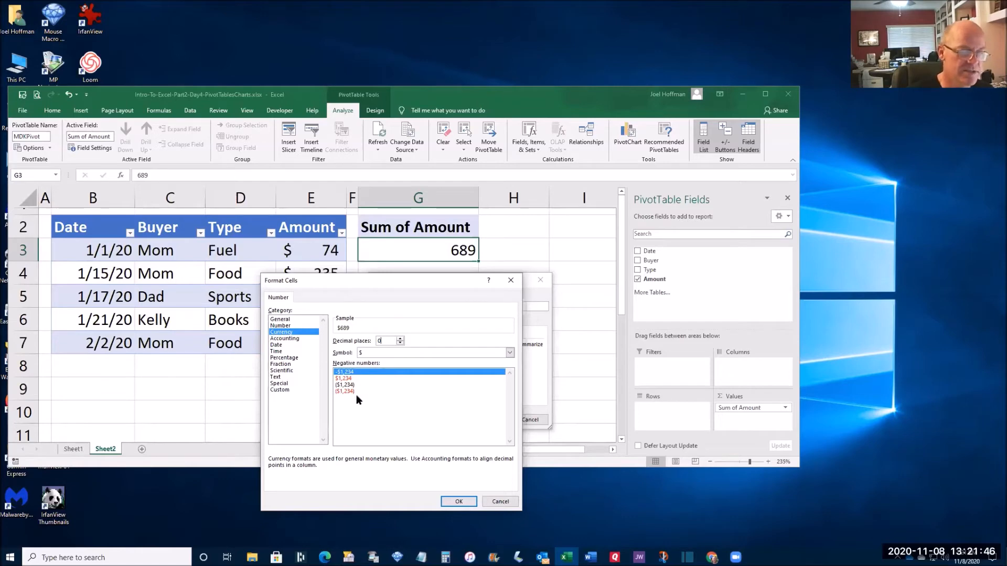
click(456, 502)
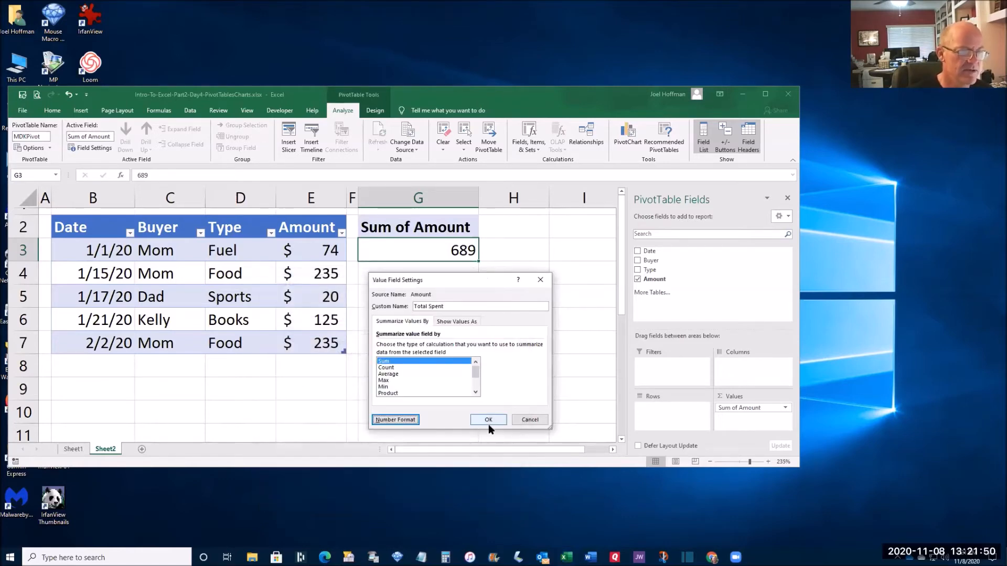
click(489, 423)
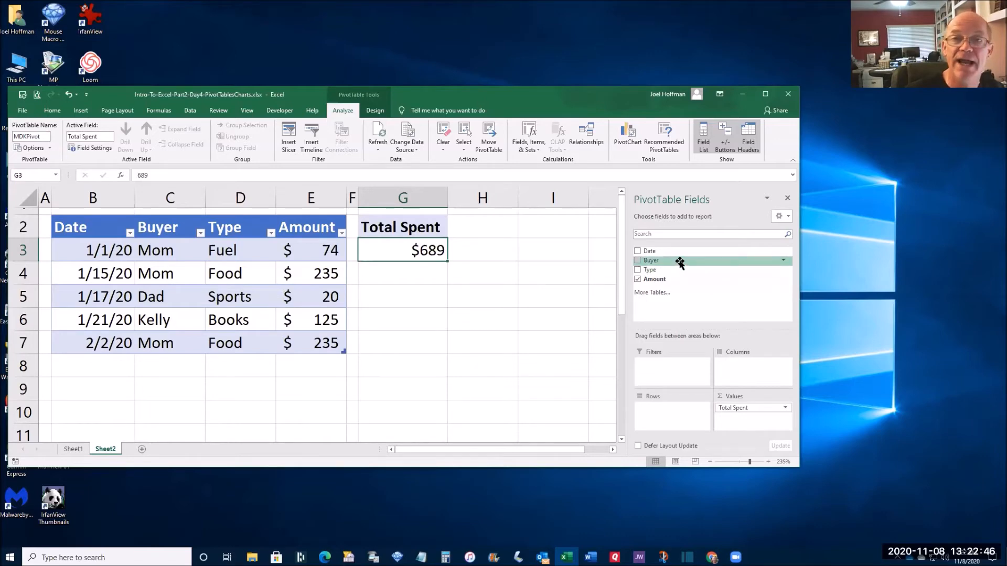
Add the Buyer field to the PivotTable's rows to break spending down by buyer.
drag(680, 262, 659, 417)
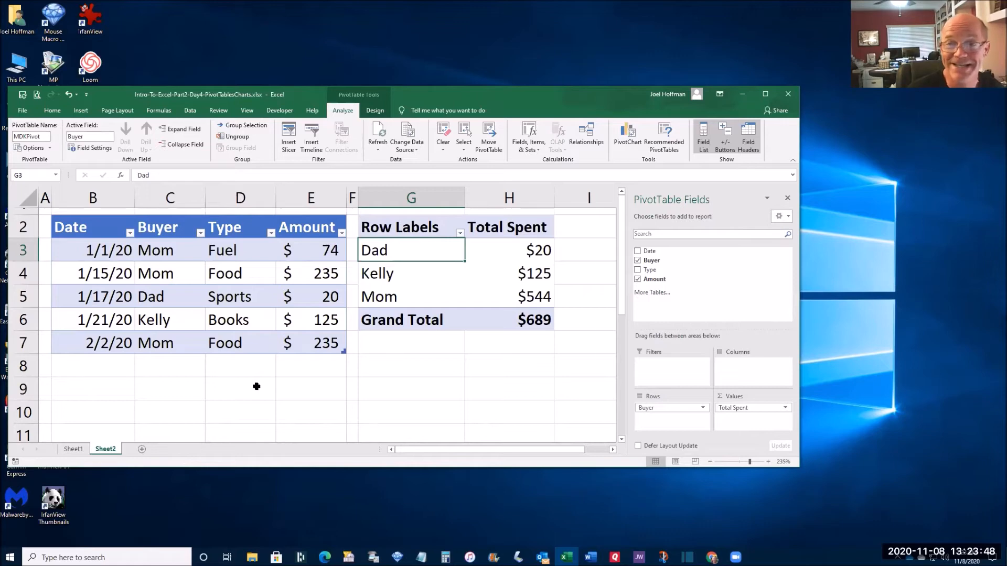
click(92, 366)
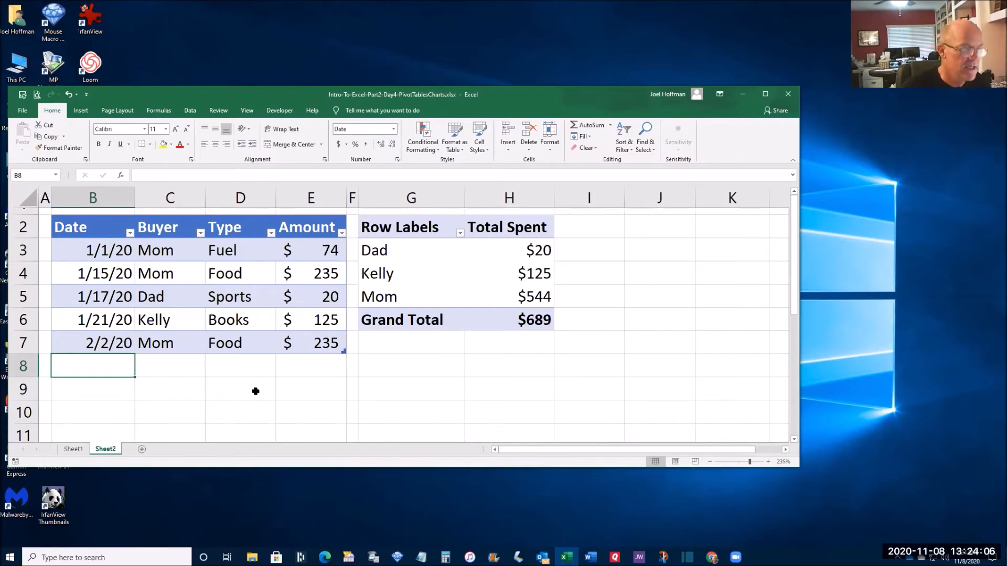
click(393, 277)
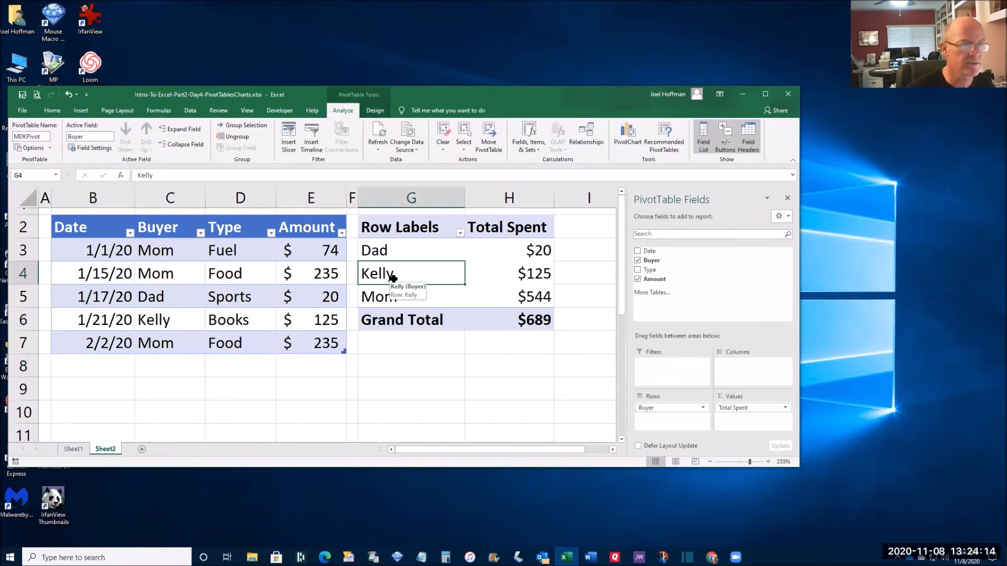
Add an expense record in row 8 dated 2/12, with the same buyer as row 6, type Music and amount 38.
click(88, 366)
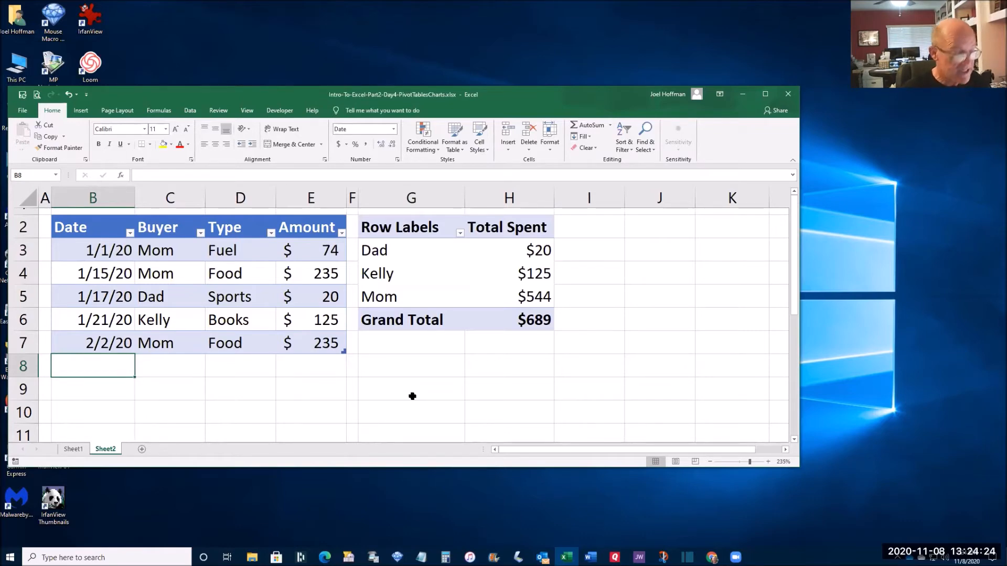
text(2/12)
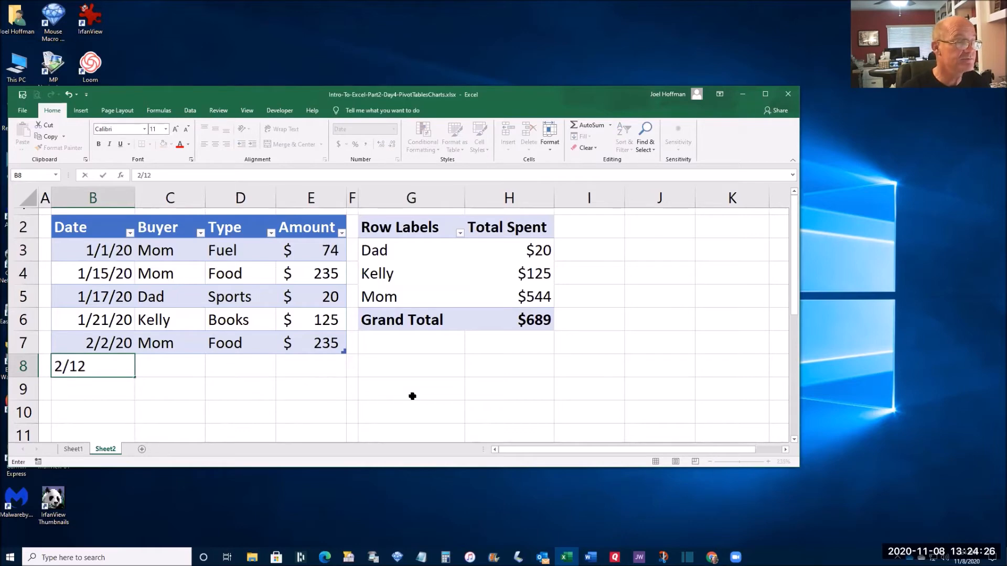
key(Tab)
text(Kelly)
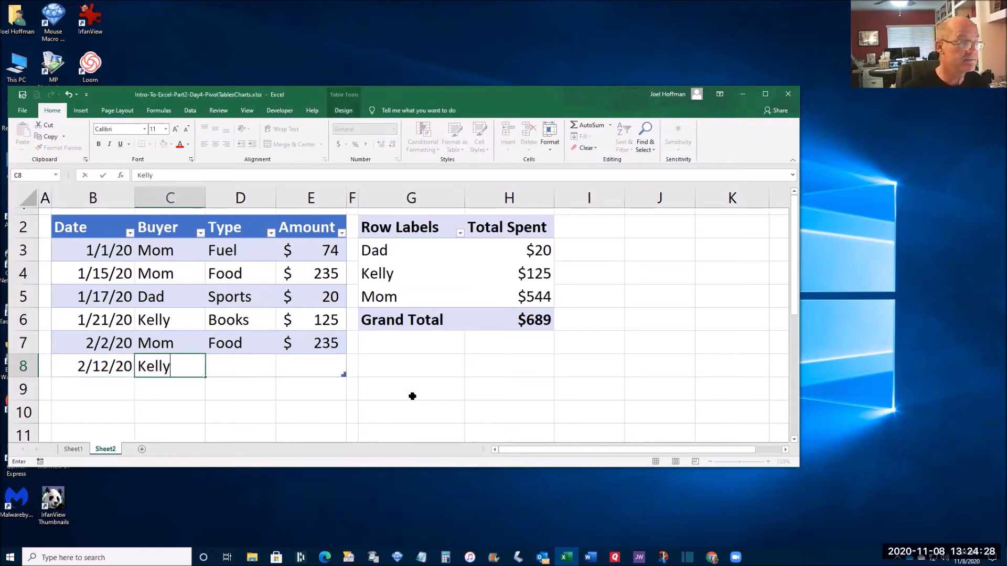
key(Tab)
text(Music)
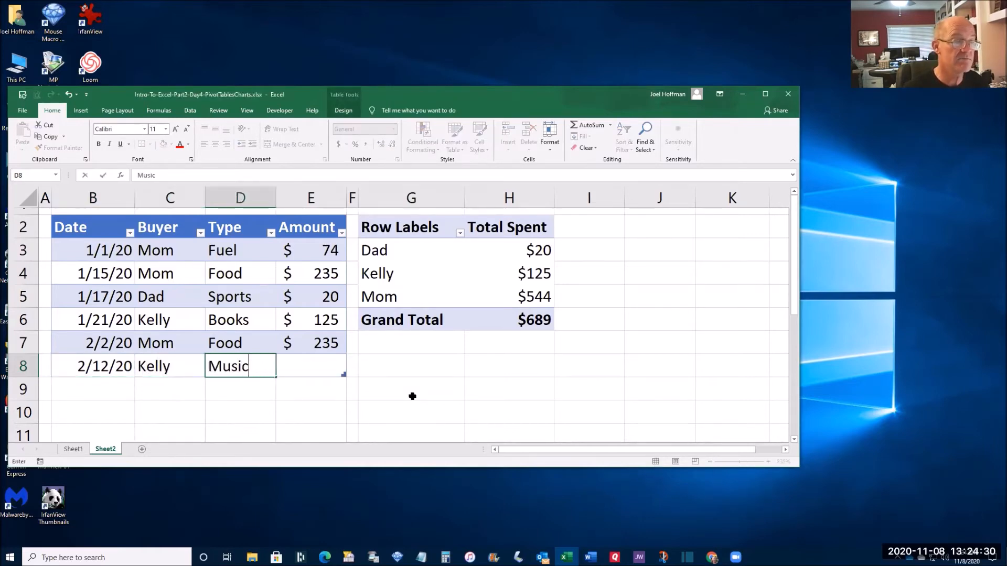
key(Tab)
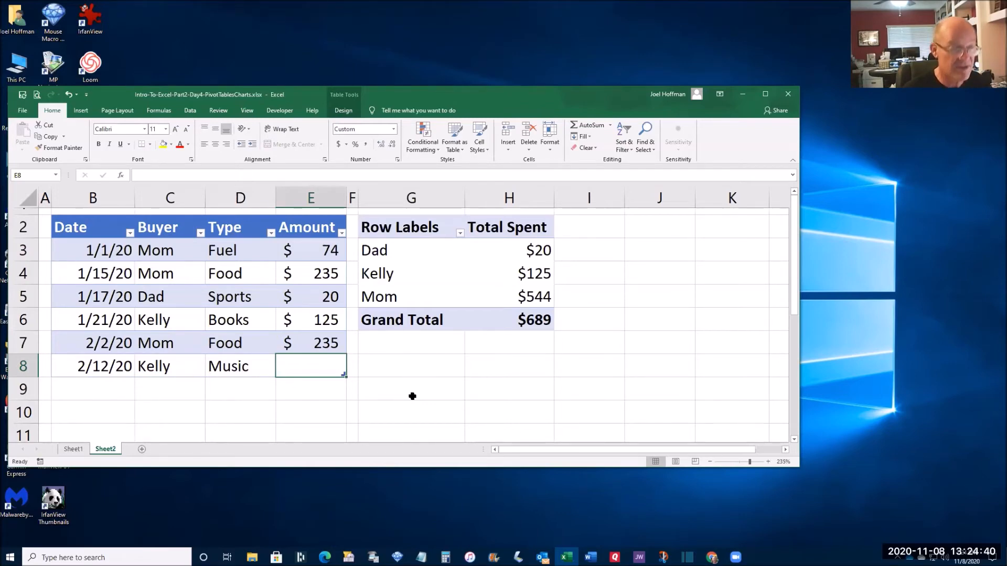
text(38)
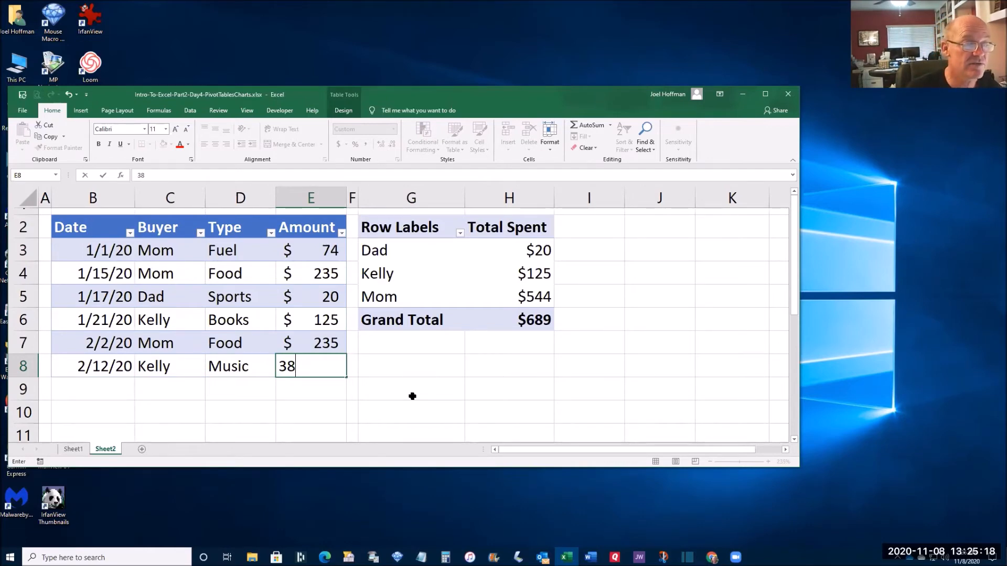
key(Return)
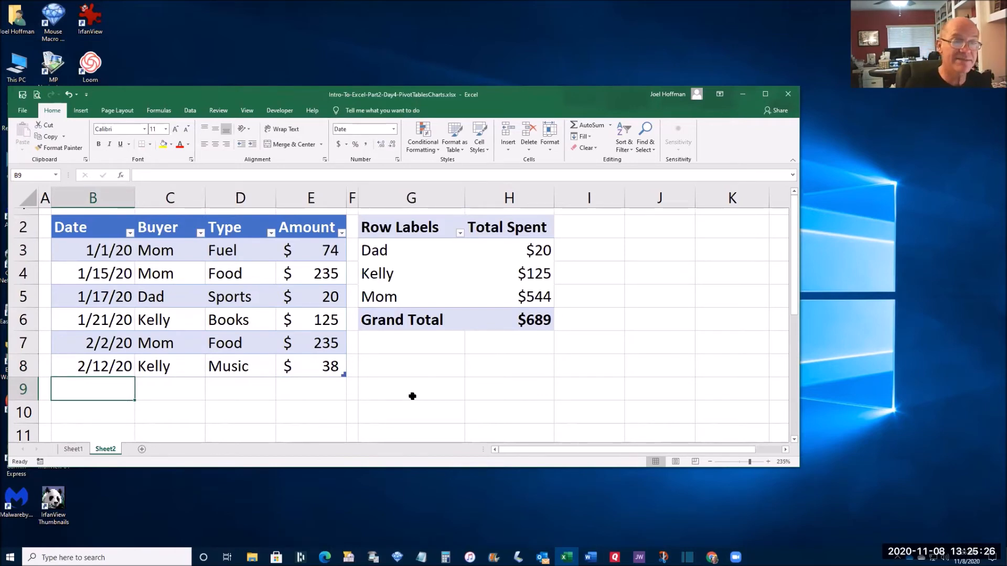
Refresh the PivotTable to include the newly added Music expense.
click(523, 277)
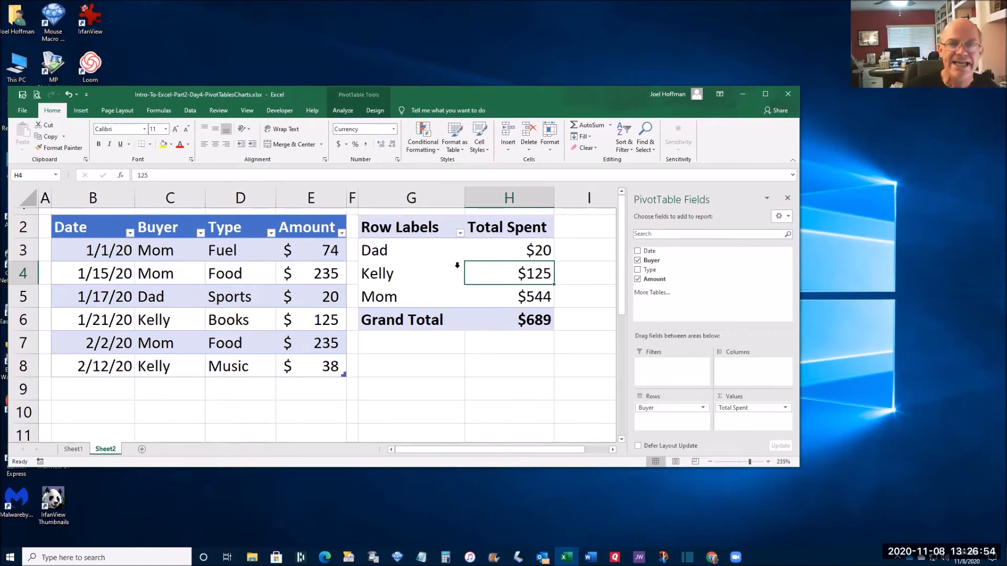
click(428, 274)
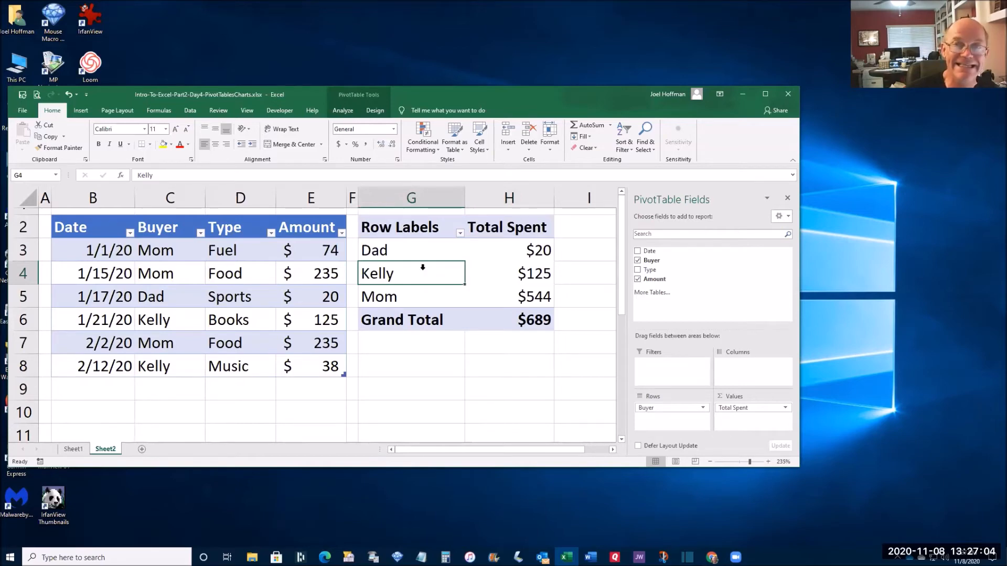
right_click(423, 269)
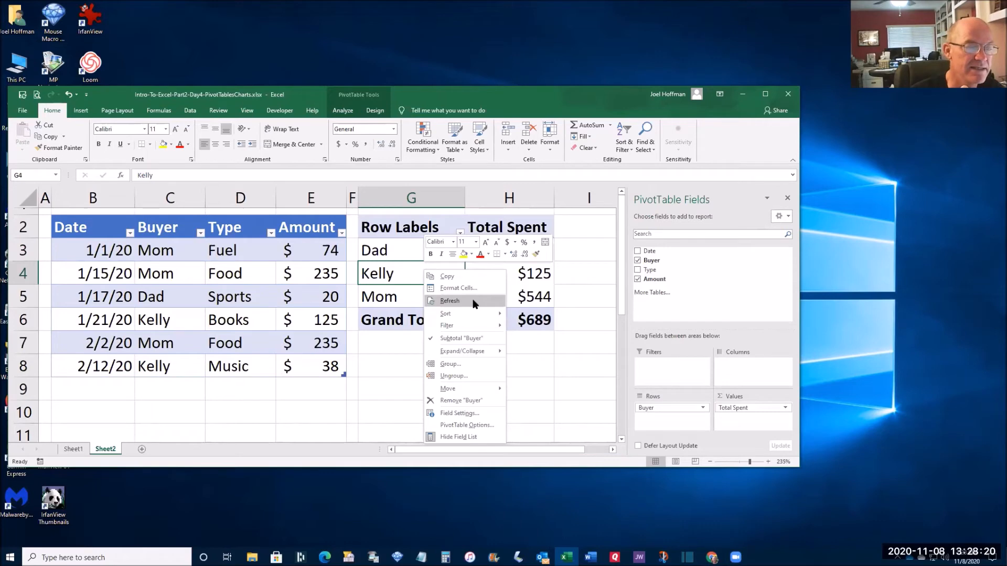
click(450, 301)
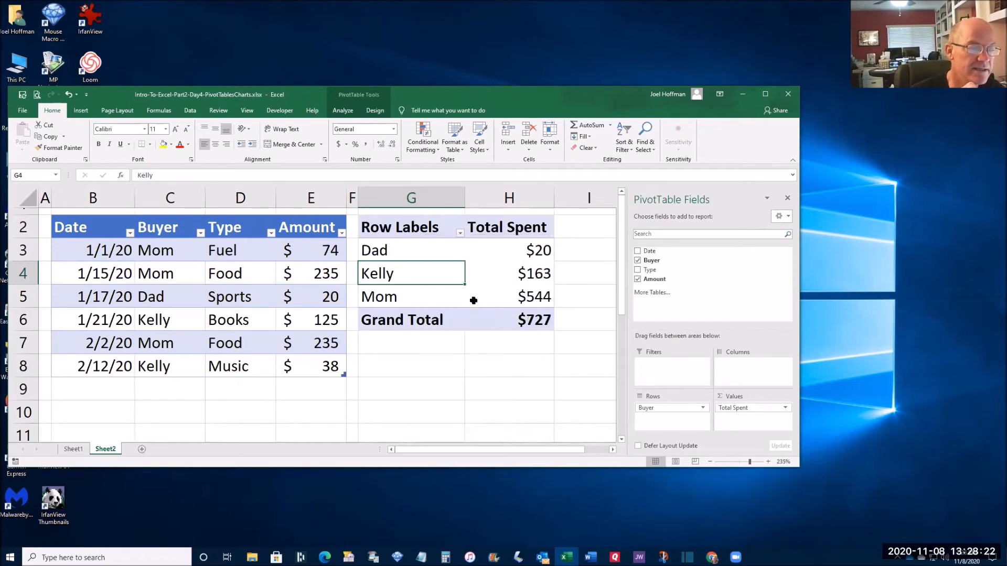
Compare the PivotTable's buyer totals with the expense records and inspect the Date field's filter choices without applying a filter.
click(542, 273)
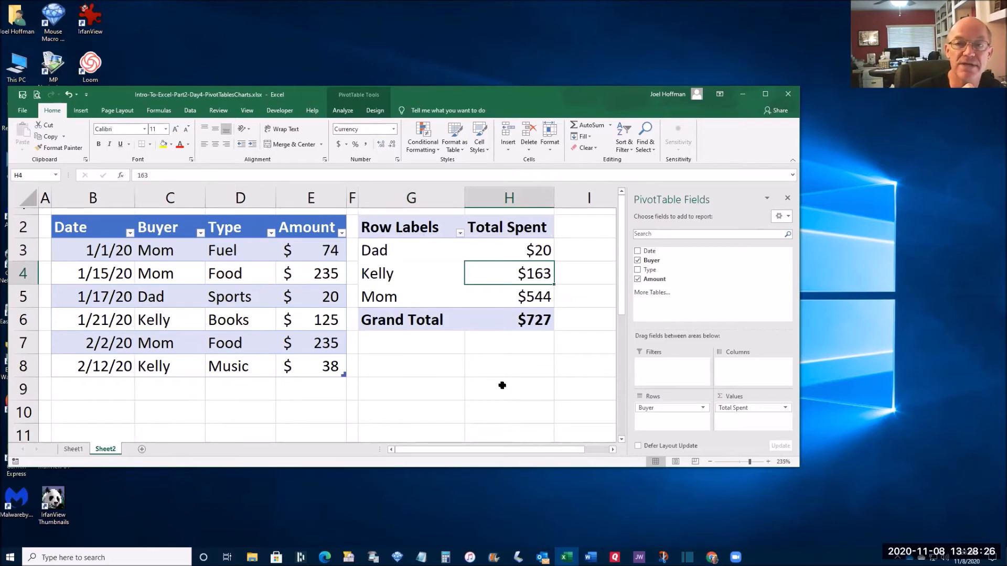
click(509, 320)
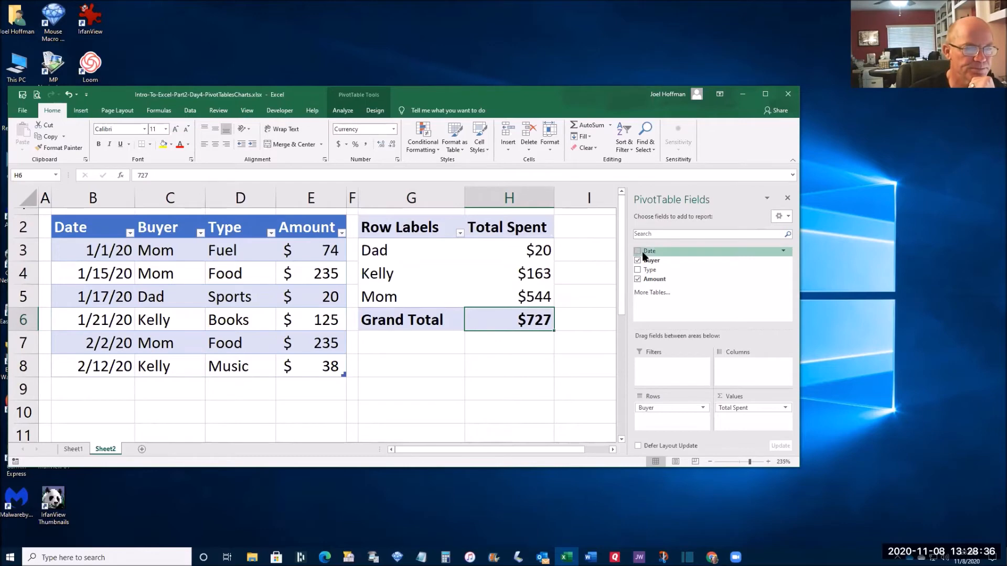
click(785, 251)
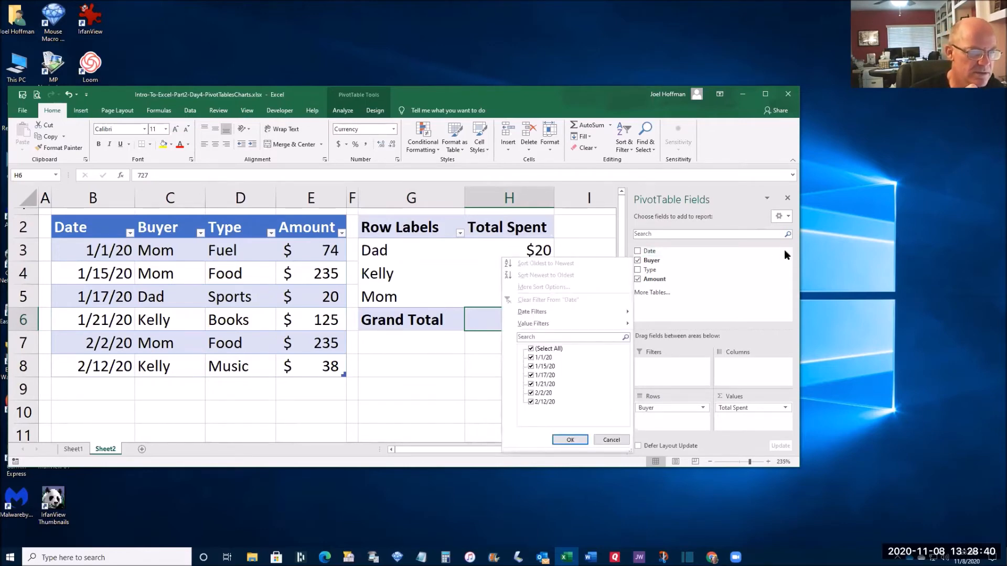
click(611, 439)
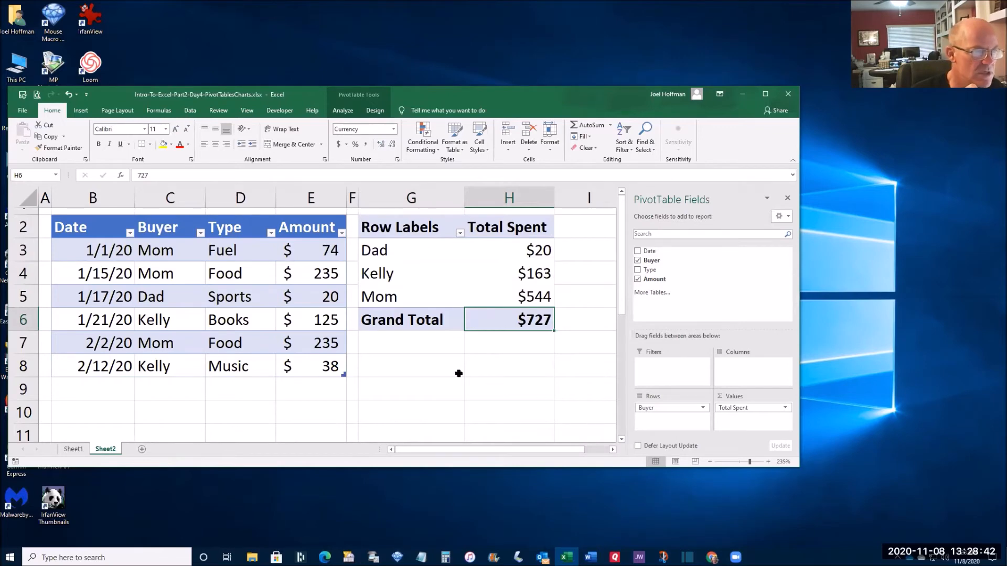
click(97, 251)
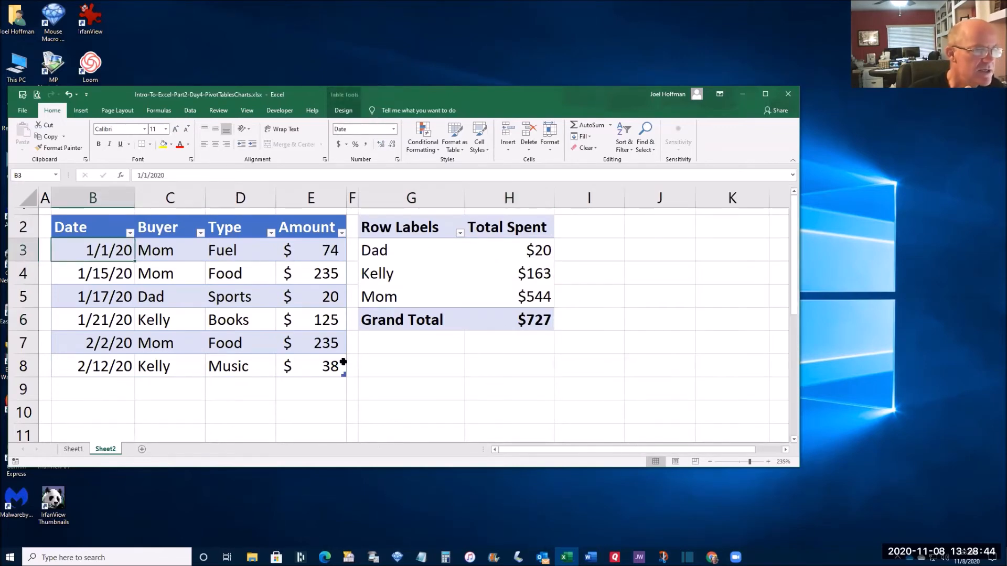
click(182, 298)
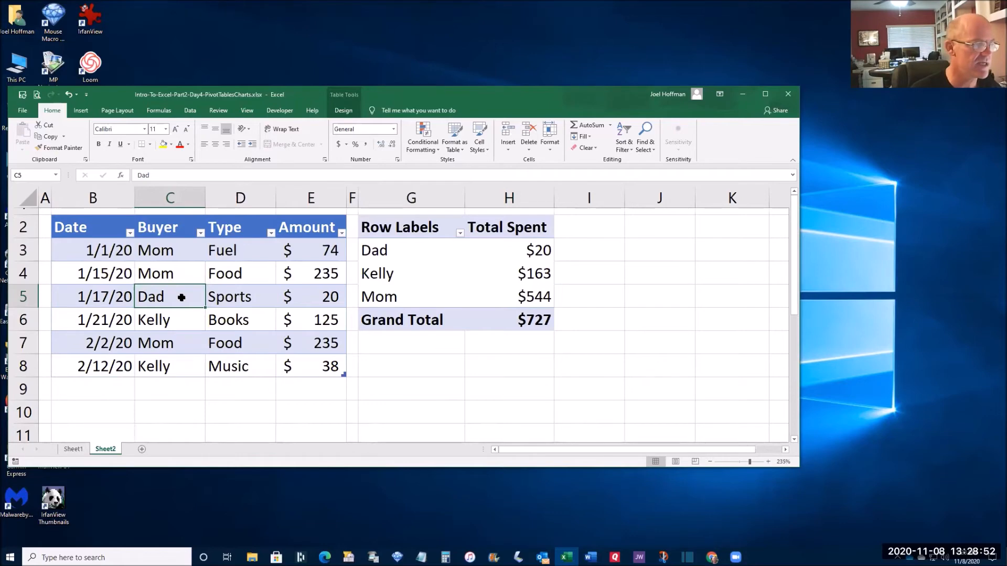
click(177, 324)
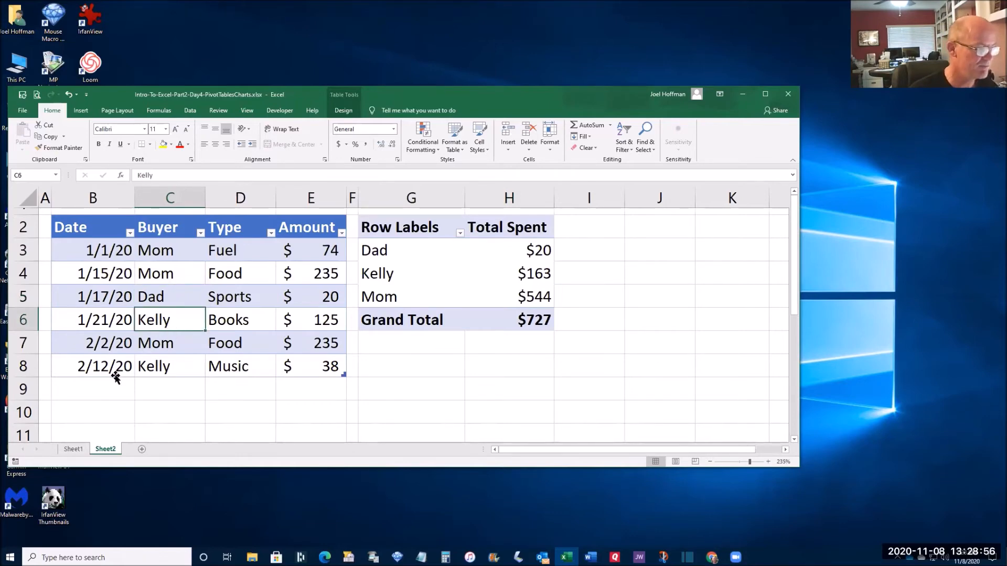
Add an expense record in row 9 dated 2/23 with buyer Dad, type Tickets and amount 450.
click(95, 388)
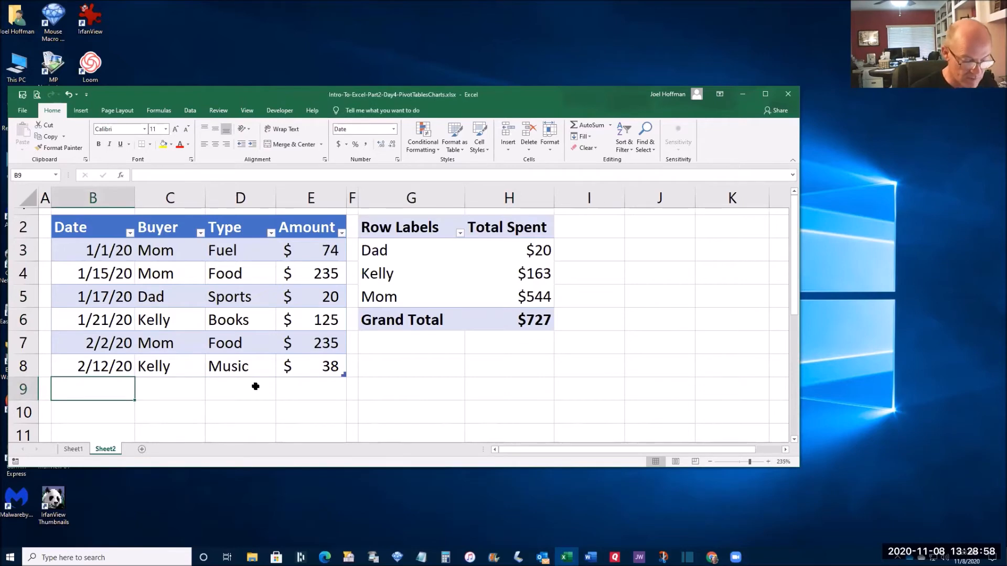
text(2/23)
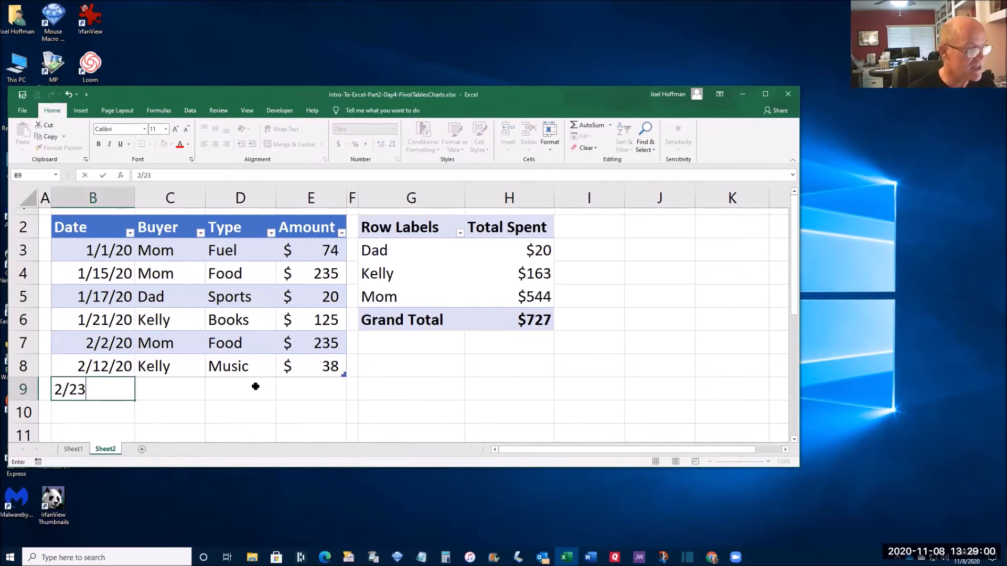
key(Tab)
text(Da)
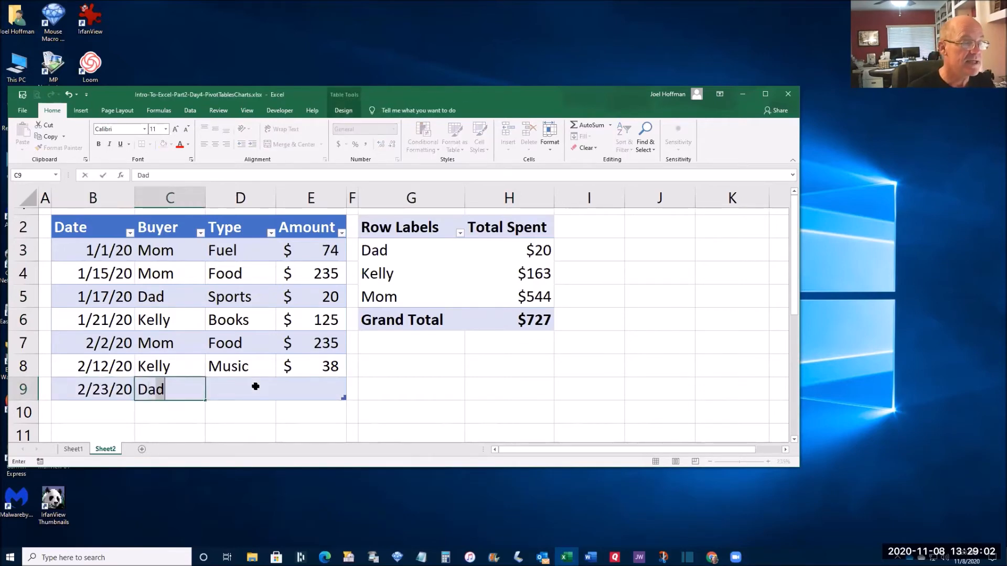
key(Tab)
text(Tickets)
key(Tab)
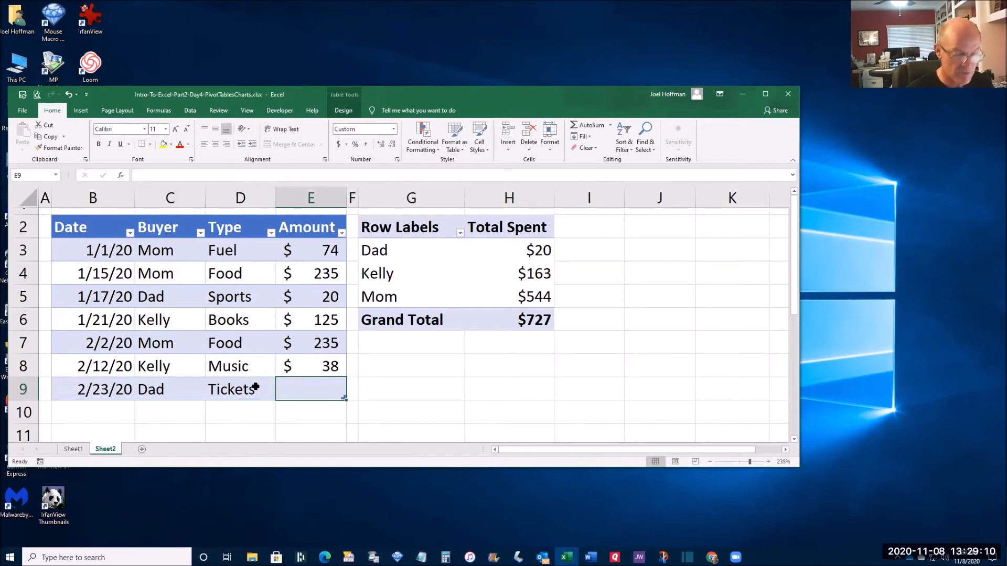
text(450)
key(Return)
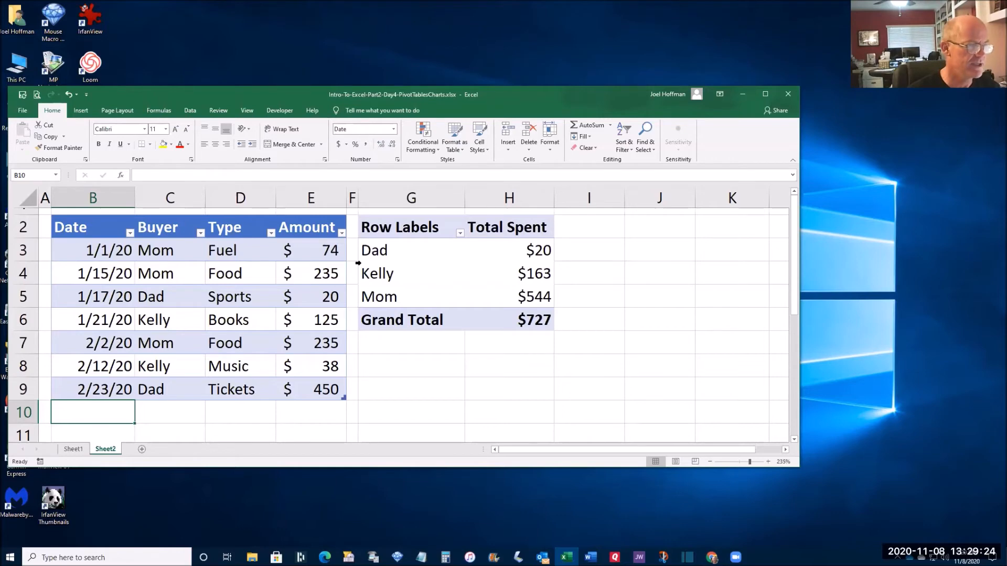
Refresh the PivotTable to include the new Tickets expense and check Dad's total and the grand total.
right_click(426, 264)
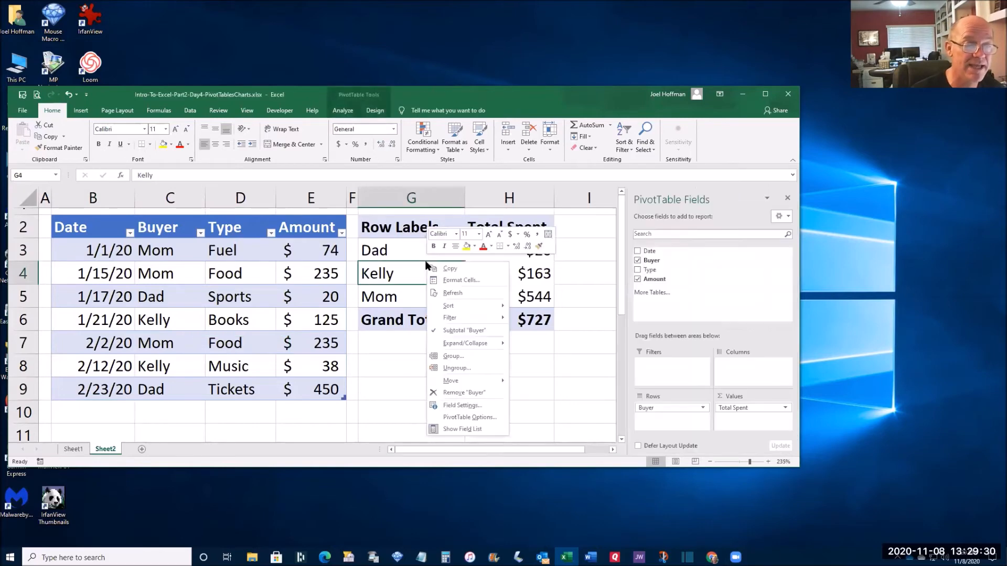
click(454, 294)
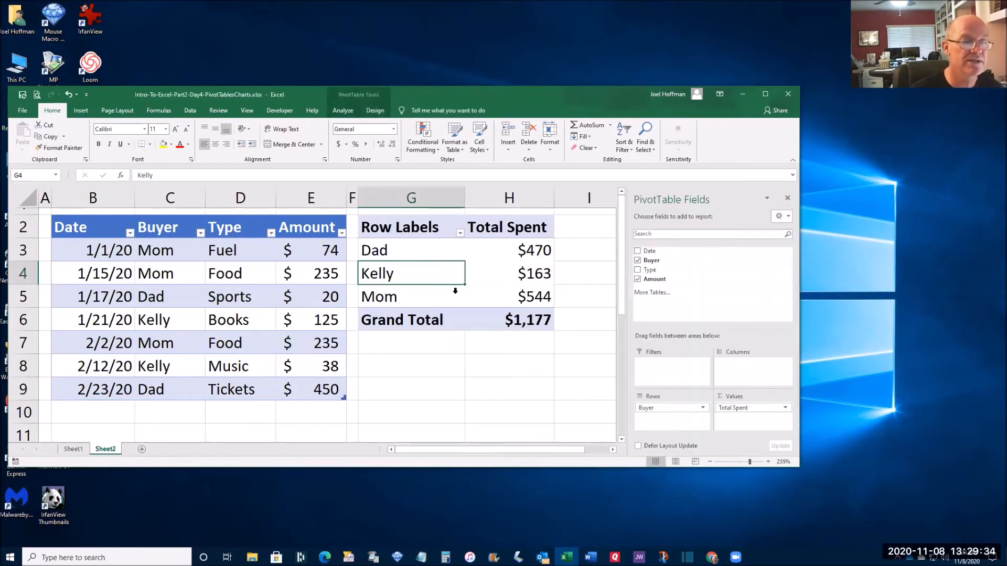
click(527, 255)
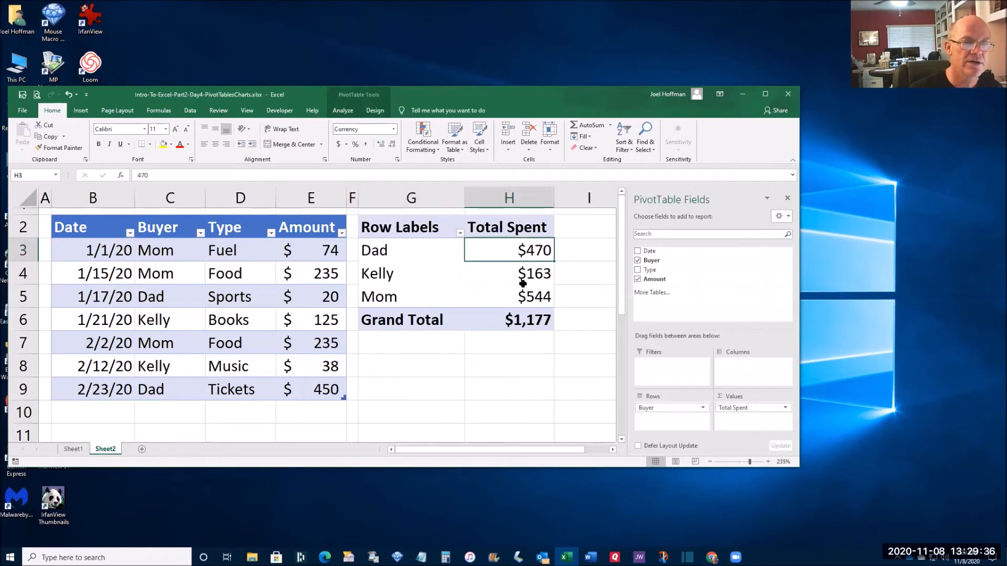
click(515, 320)
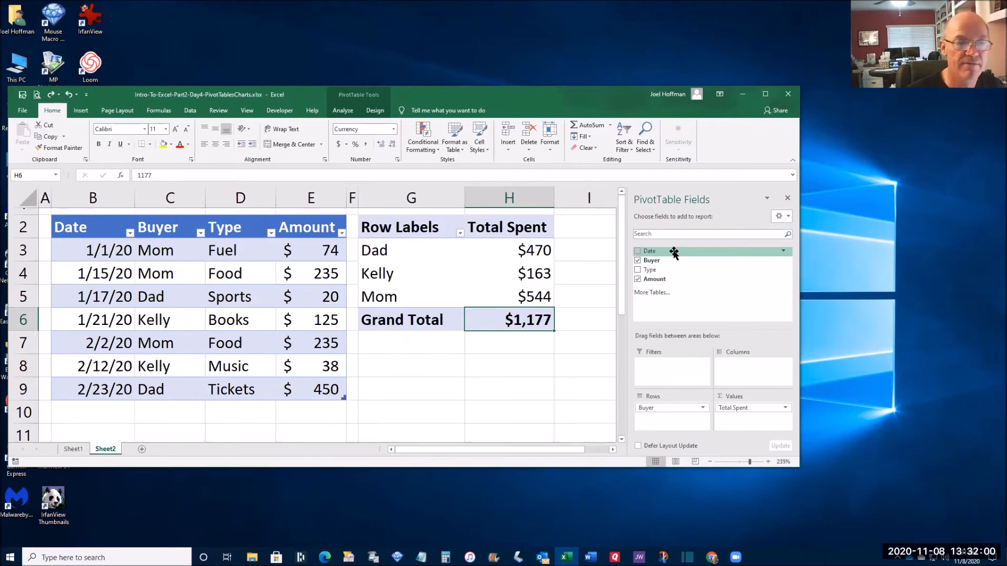
Add the Date field to the PivotTable's columns to break each buyer's spending down by month.
drag(669, 253, 735, 370)
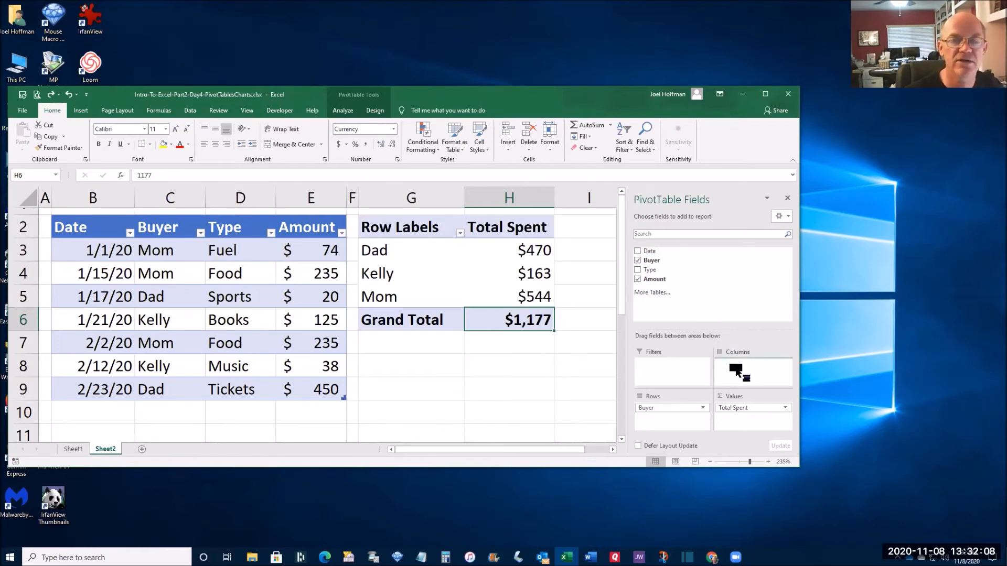
drag(735, 369, 740, 370)
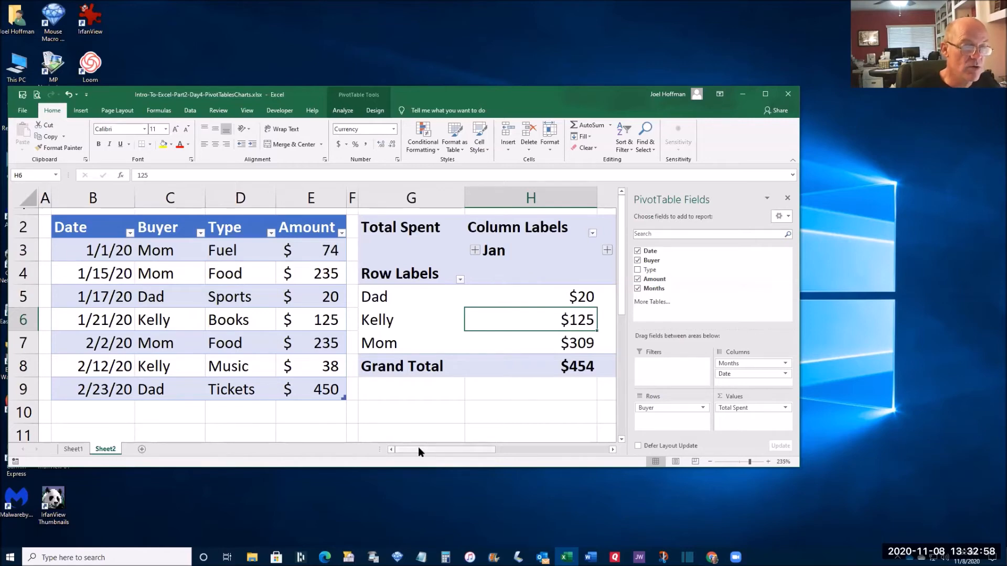
drag(418, 448, 459, 454)
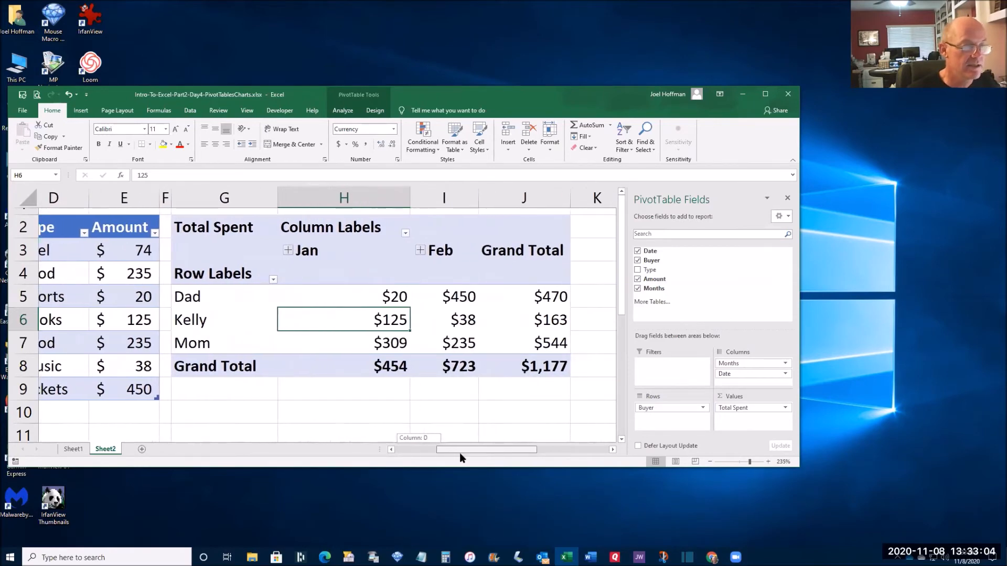
drag(460, 455, 463, 454)
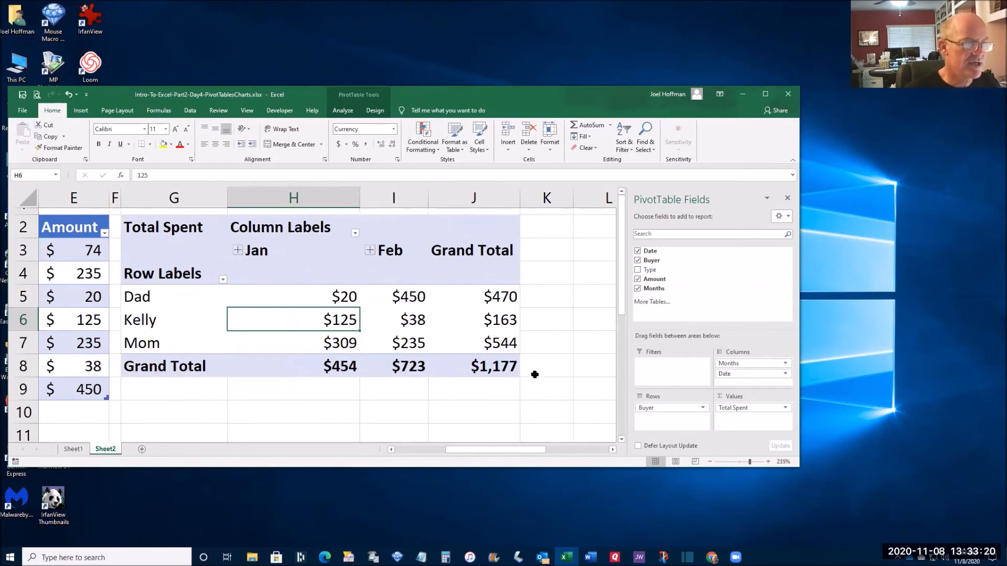
Examine the Jan, Feb and Grand Total columns and each buyer's monthly amounts in the PivotTable.
mouse_move(369, 319)
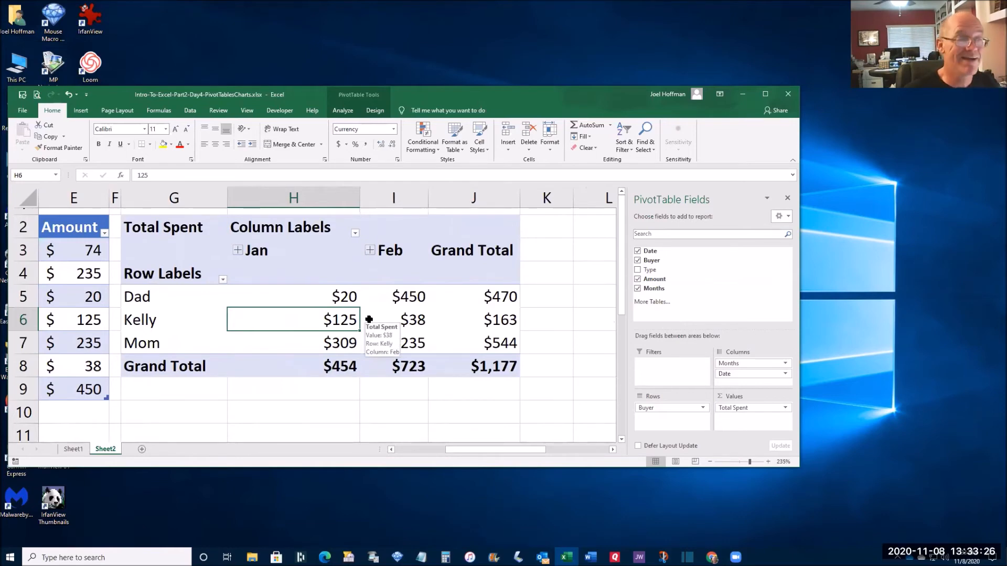
click(279, 254)
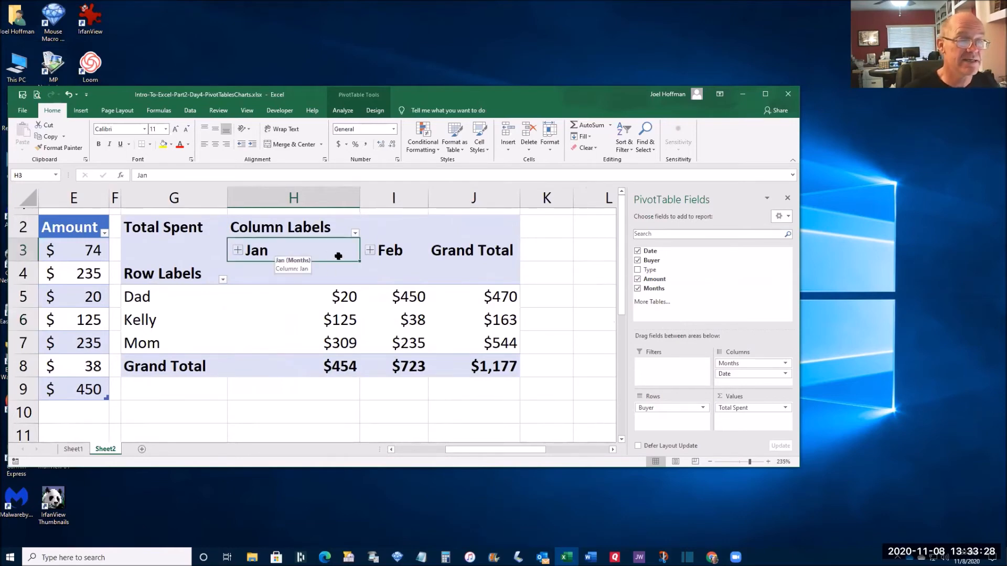
click(398, 250)
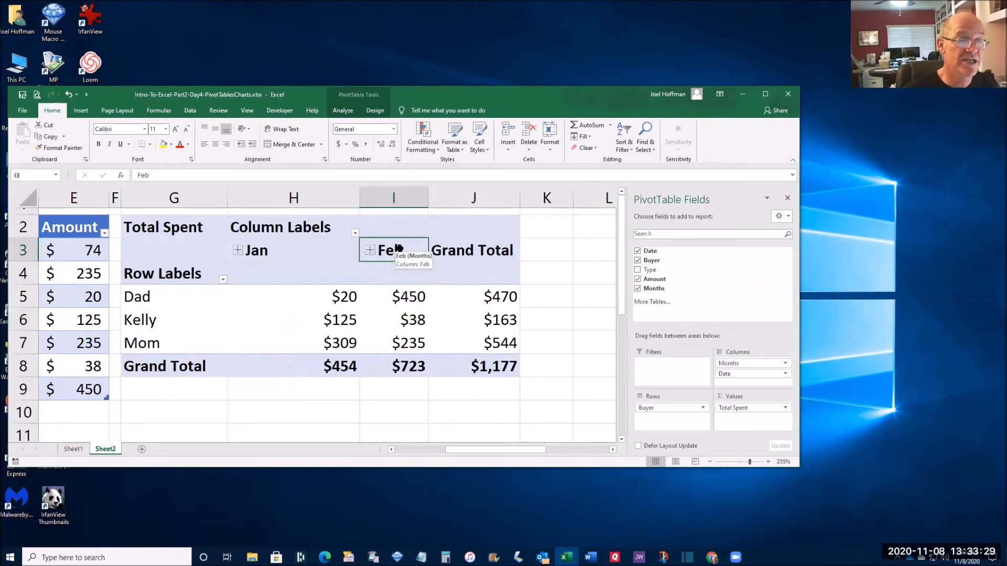
click(473, 252)
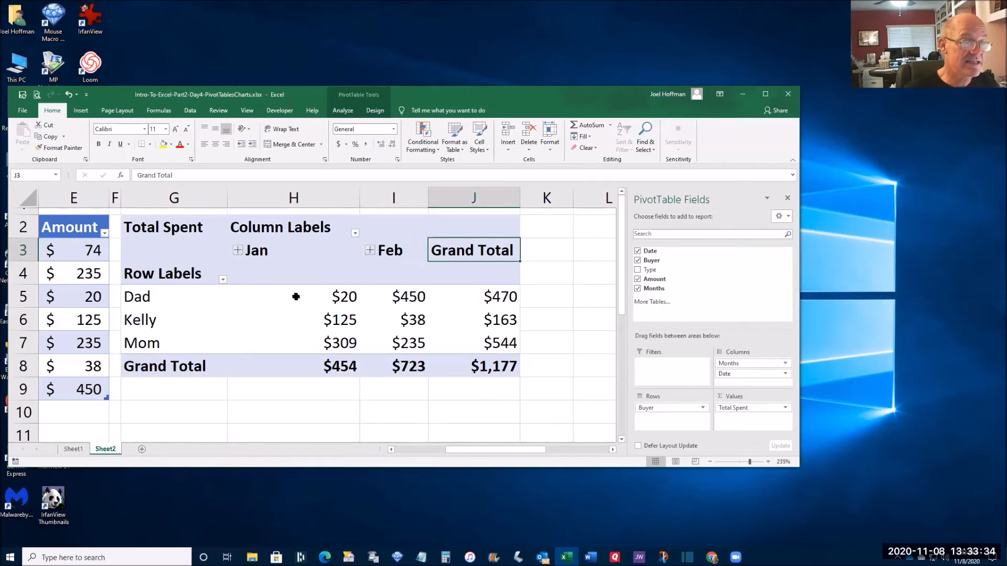
click(313, 294)
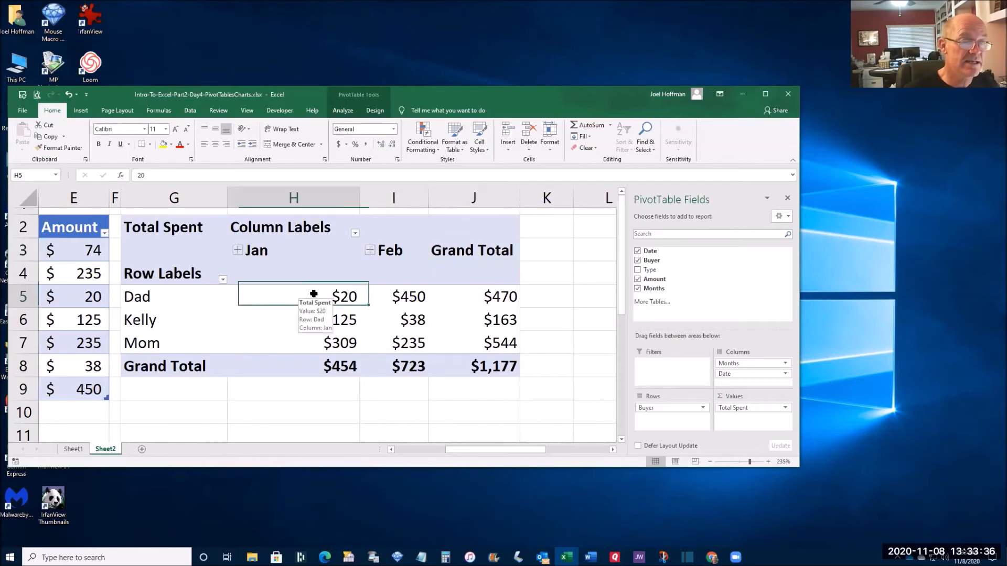
click(409, 295)
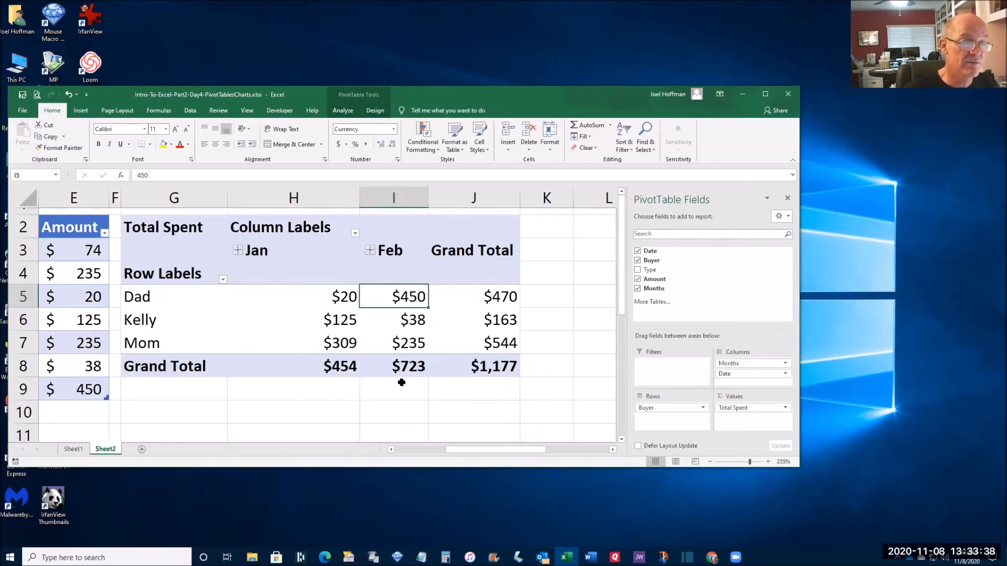
click(320, 345)
click(400, 342)
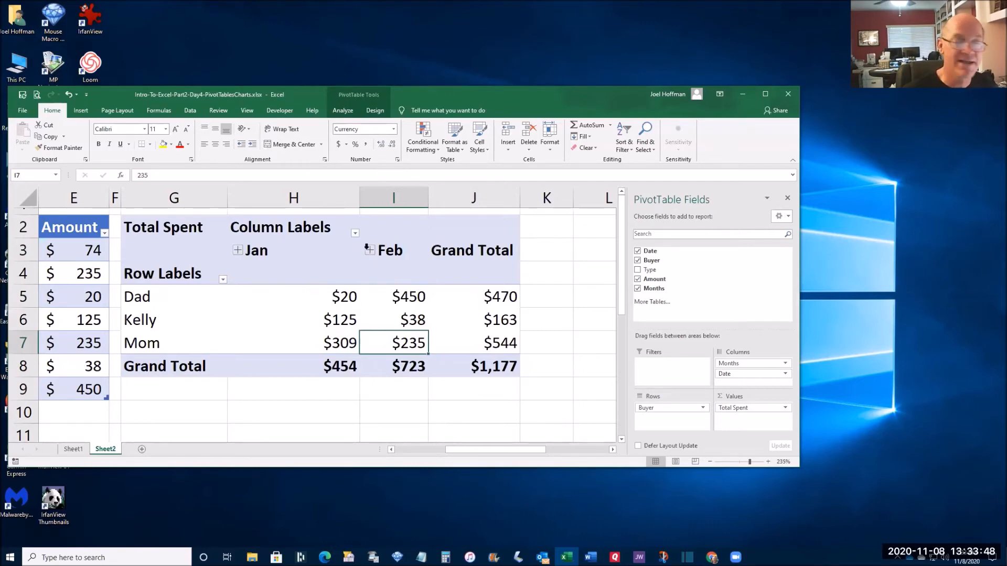
Expand the Jan and Feb column groups one at a time to view their daily amounts, collapsing each again.
click(238, 250)
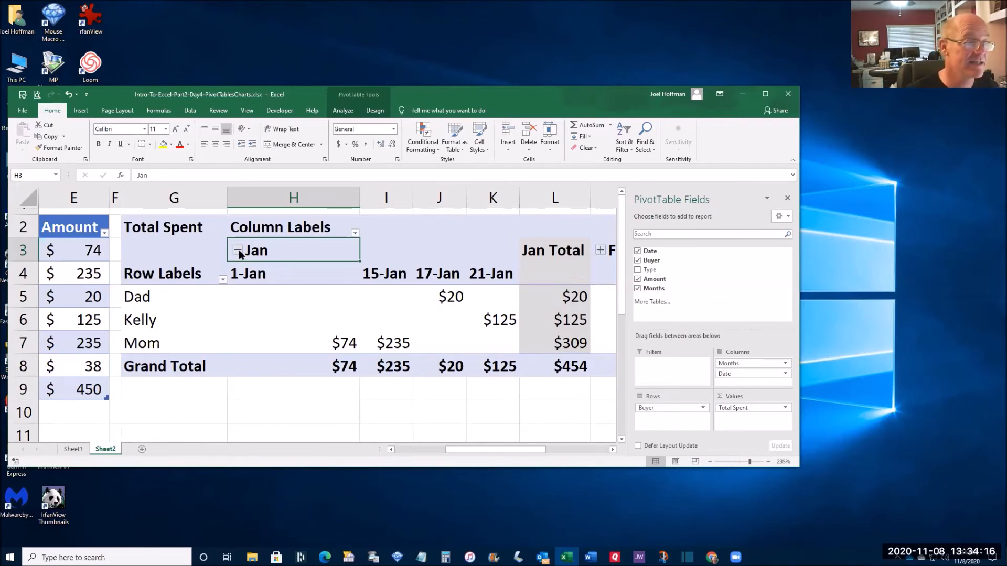
click(239, 252)
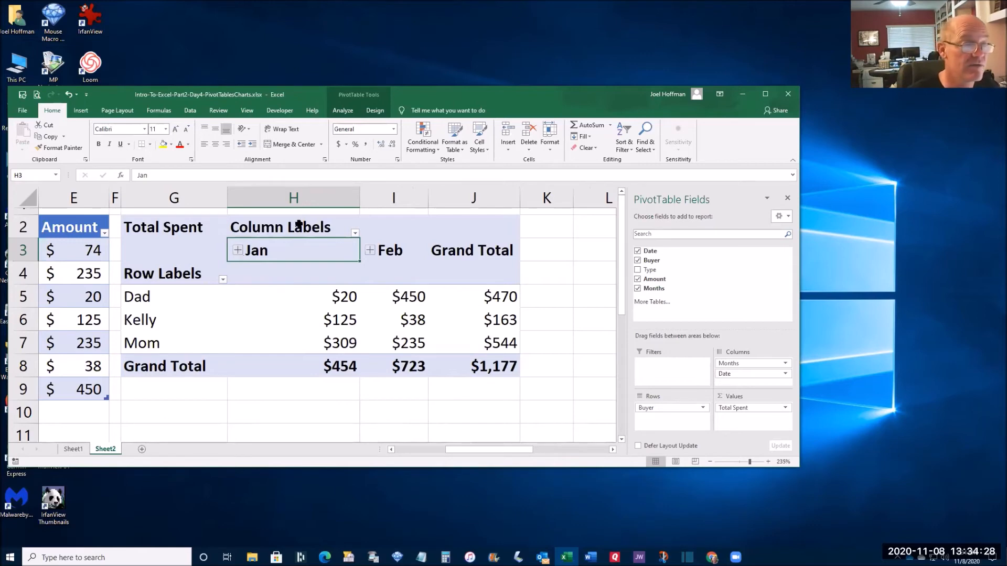
click(369, 250)
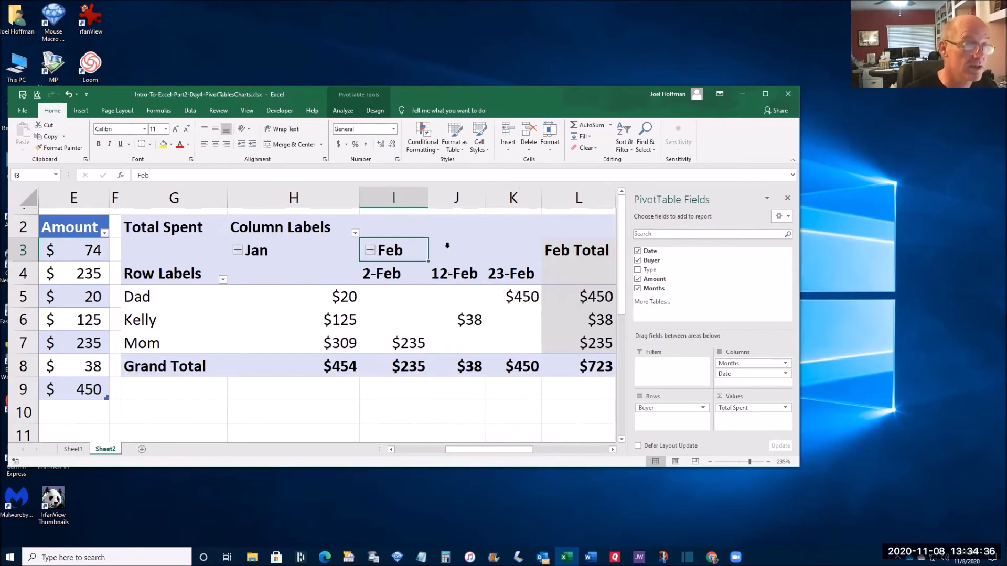
click(369, 251)
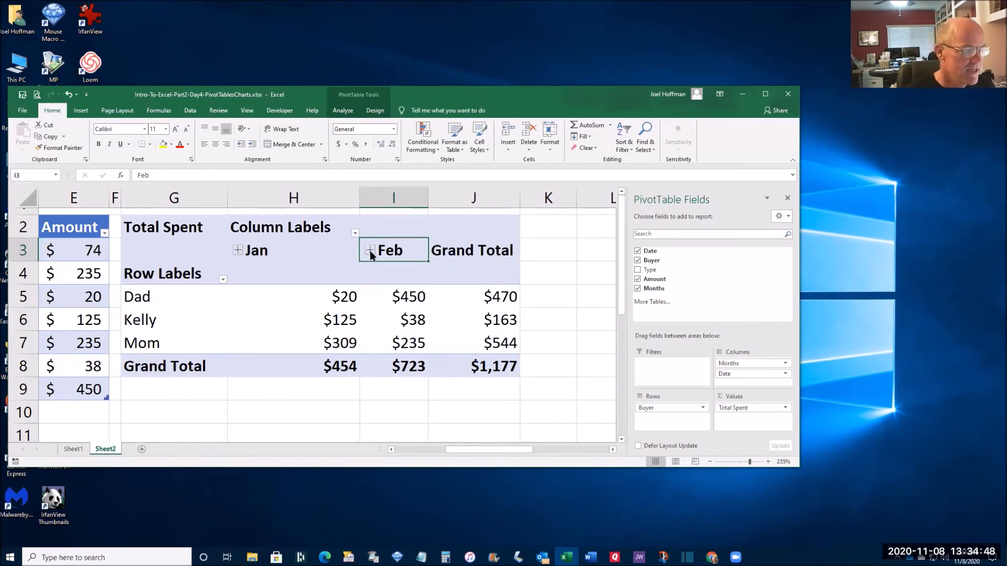
Narrow column H, which holds the PivotTable's Jan amounts.
drag(361, 196, 338, 205)
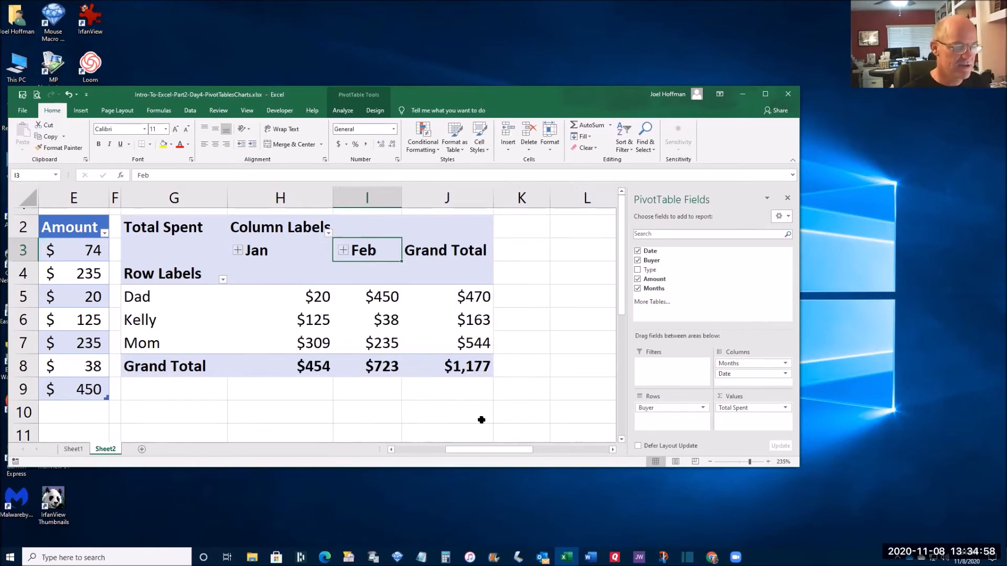
Start a new expense entry in row 10 dated 3/4, with the same buyer as the 2/12/20 entry.
drag(501, 449, 443, 459)
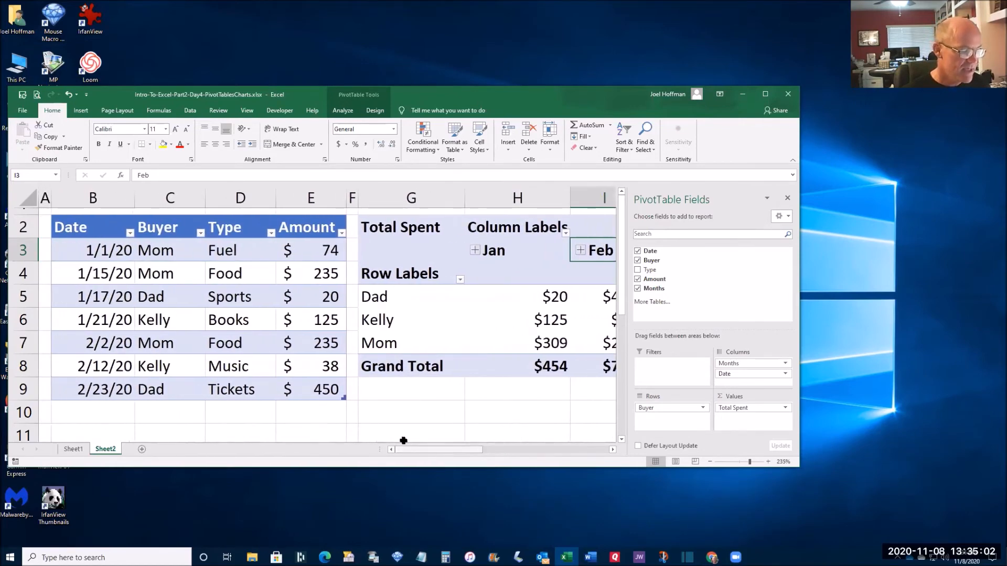
click(91, 415)
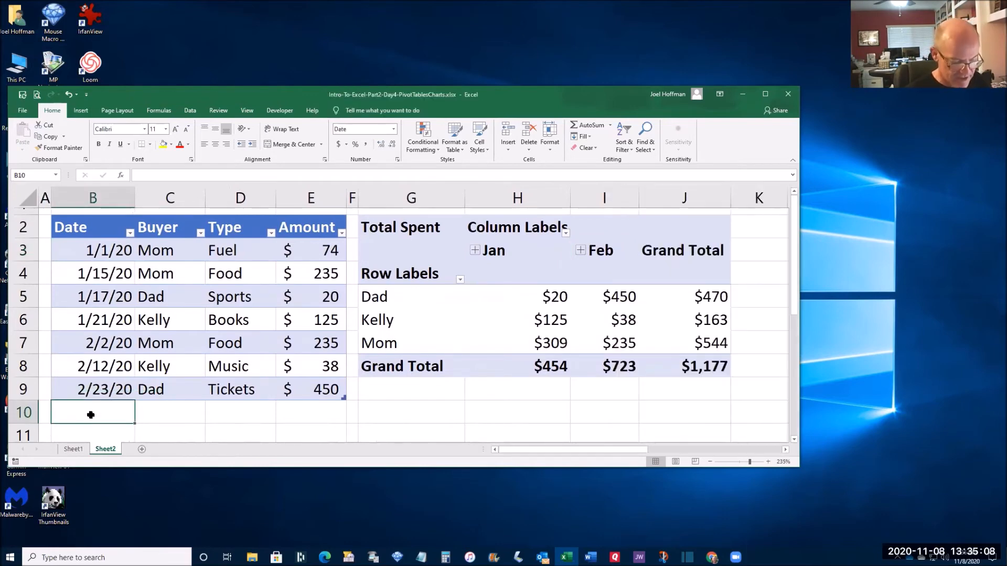
text(34)
key(BackSpace)
text(/4)
key(Tab)
key(Tab)
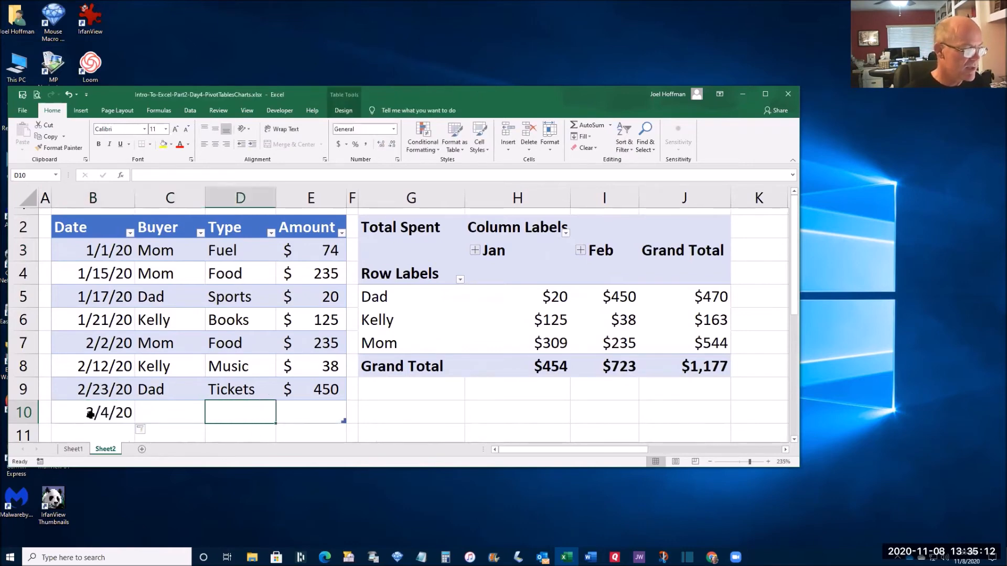
key(shift+Tab)
text(Kelly)
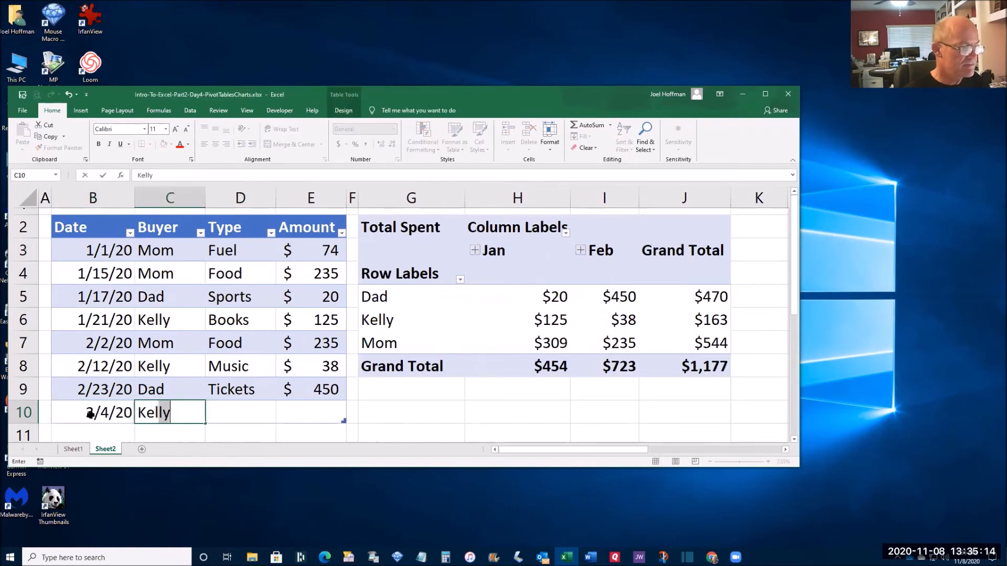
key(Tab)
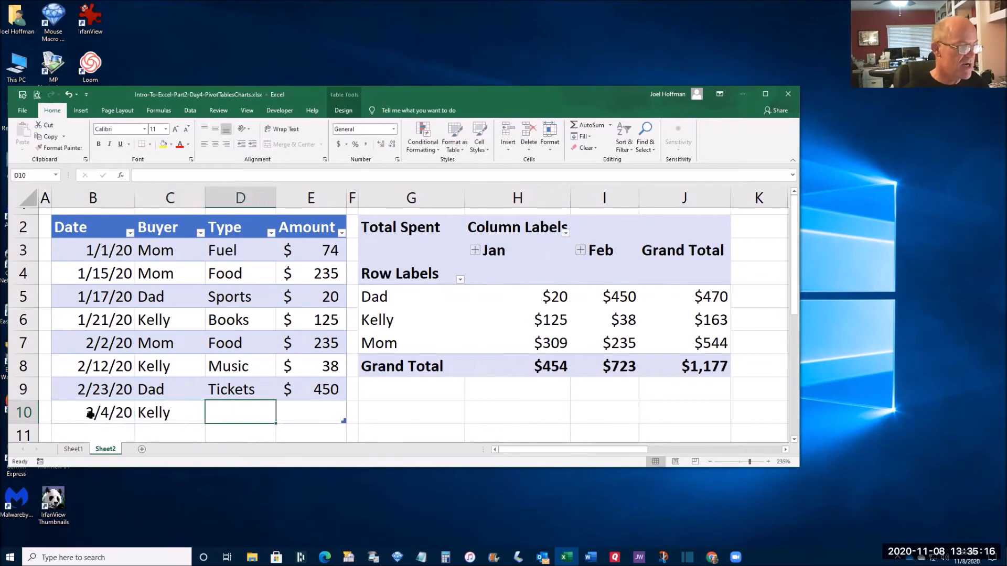
Complete the new row 10 entry with Food as the type and 23 as the amount.
text(Food)
key(Tab)
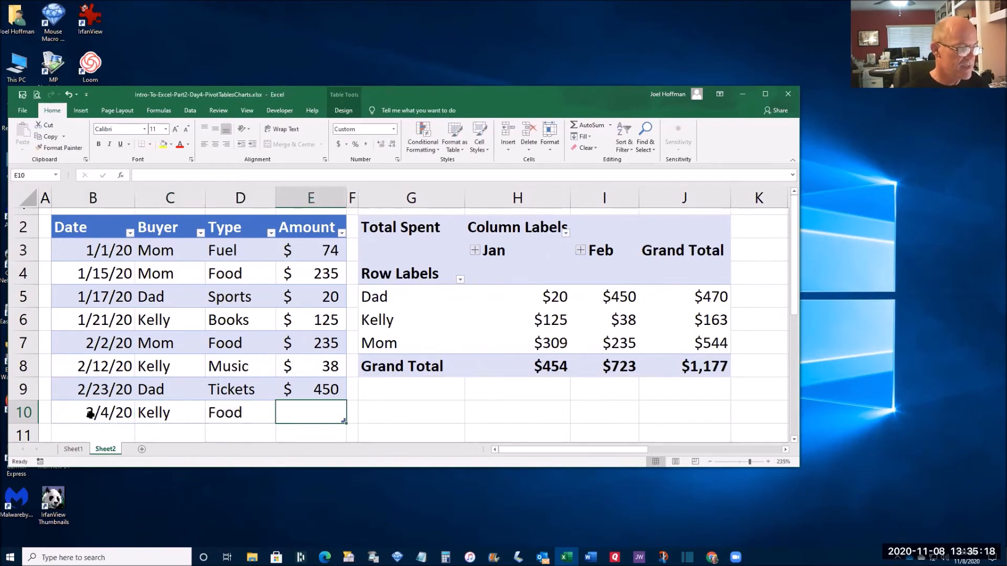
text(23)
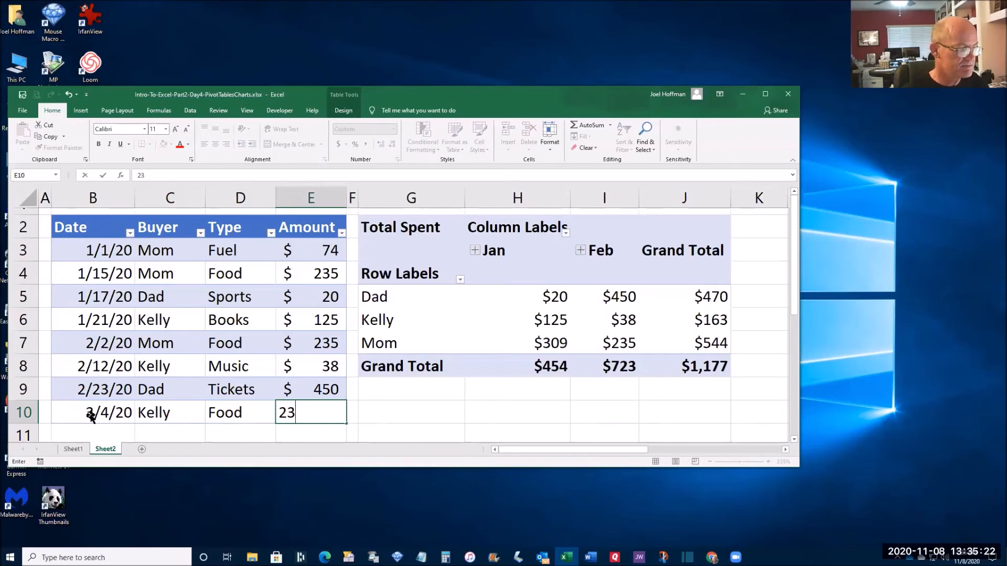
key(Return)
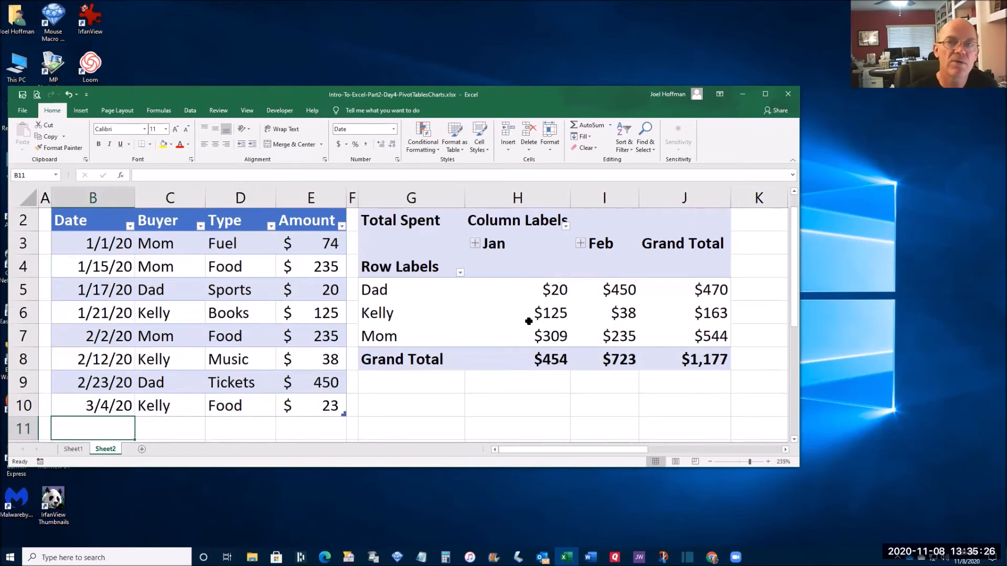
Refresh the PivotTable so it takes in the new March expense row.
mouse_move(529, 321)
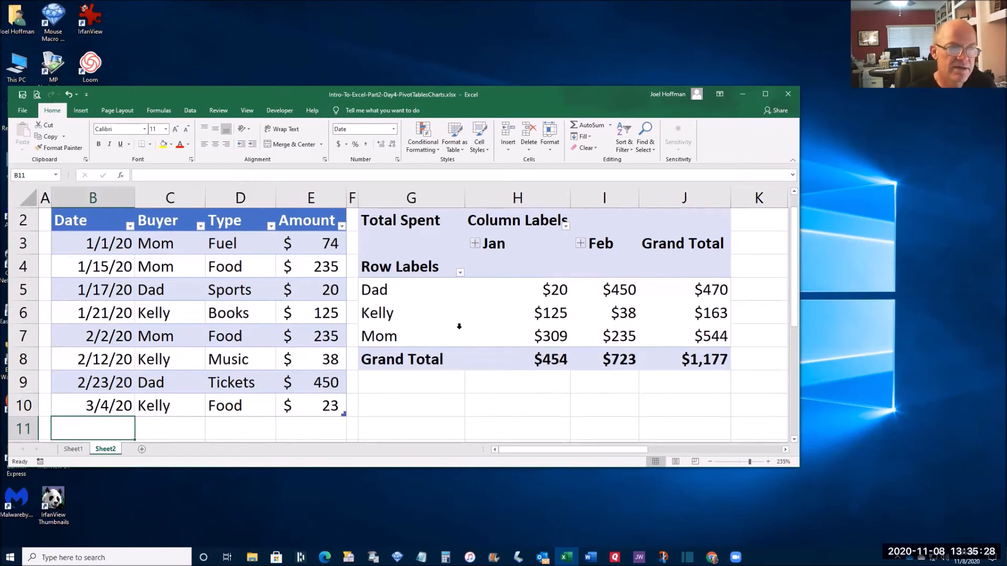
mouse_move(483, 328)
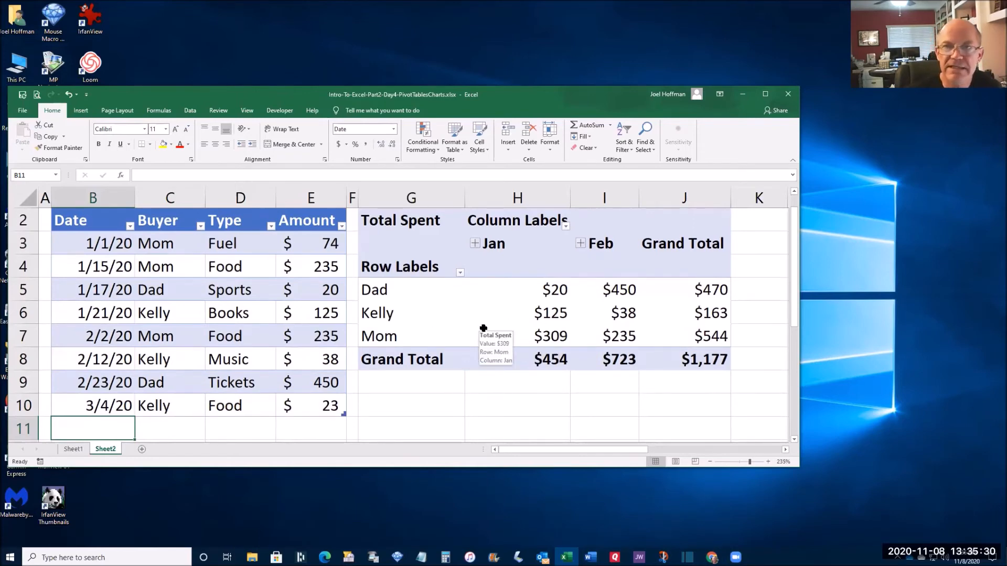
right_click(455, 309)
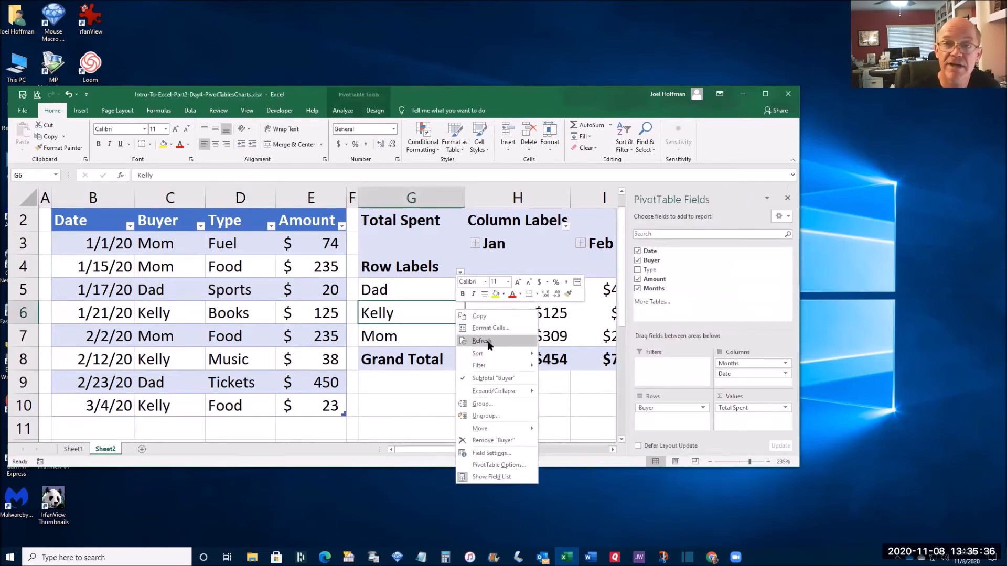
click(487, 341)
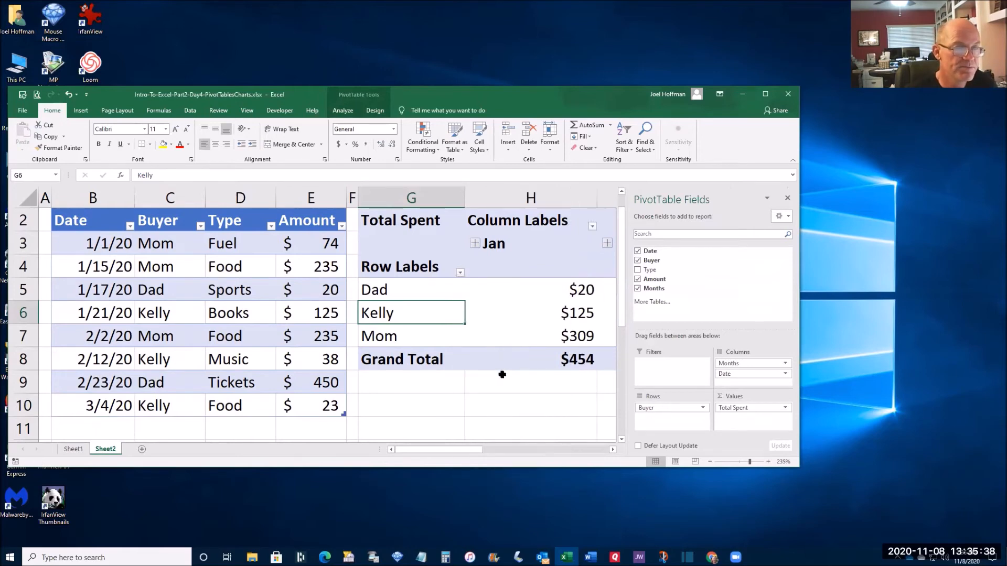
drag(452, 447, 503, 449)
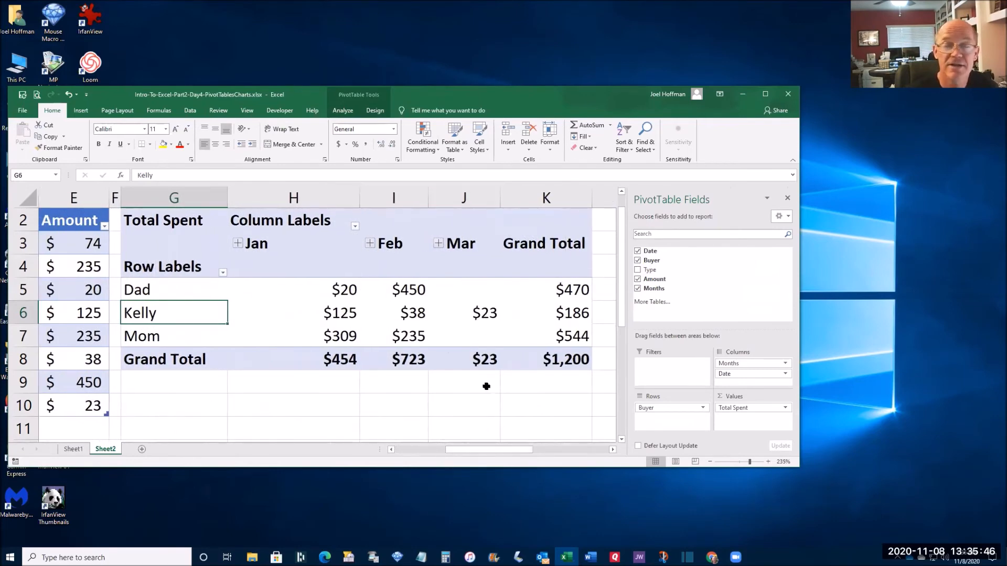
Narrow column H, which holds the PivotTable's Jan amounts, to roughly the width of its Column Labels heading.
drag(360, 201, 330, 207)
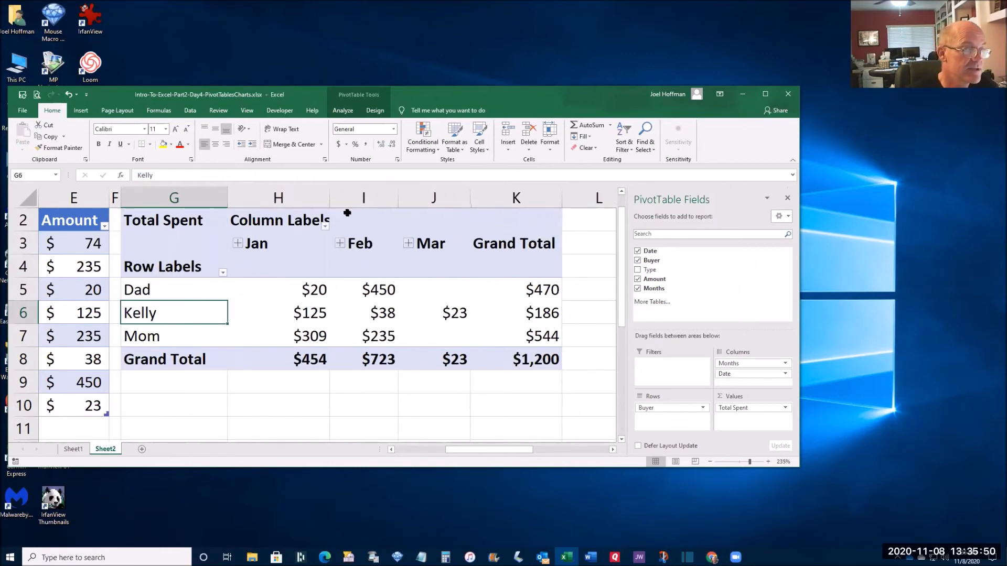
double_click(329, 198)
drag(357, 198, 336, 198)
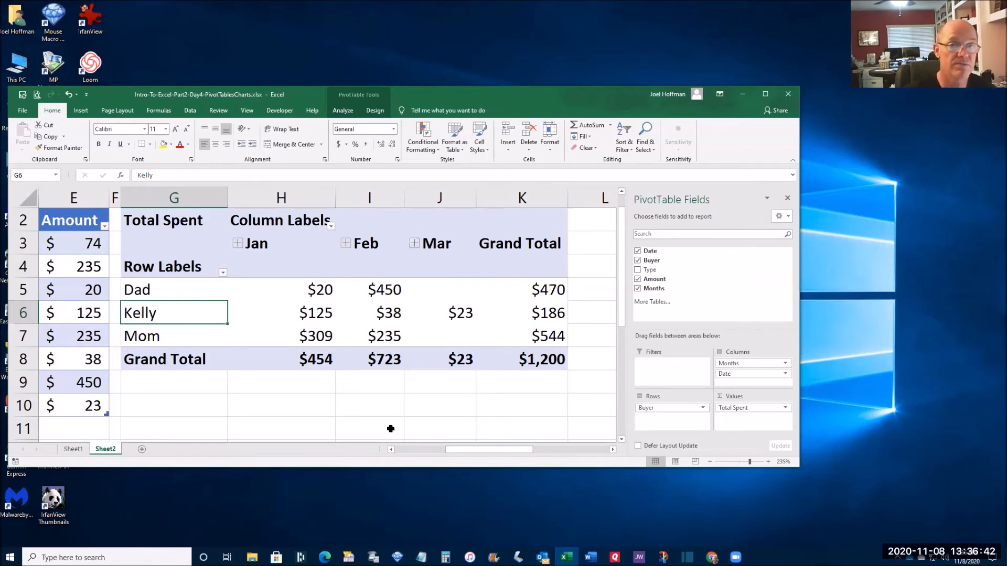
Start creating a PivotChart from the expense table, with FamSpend as its source range.
drag(460, 452, 418, 454)
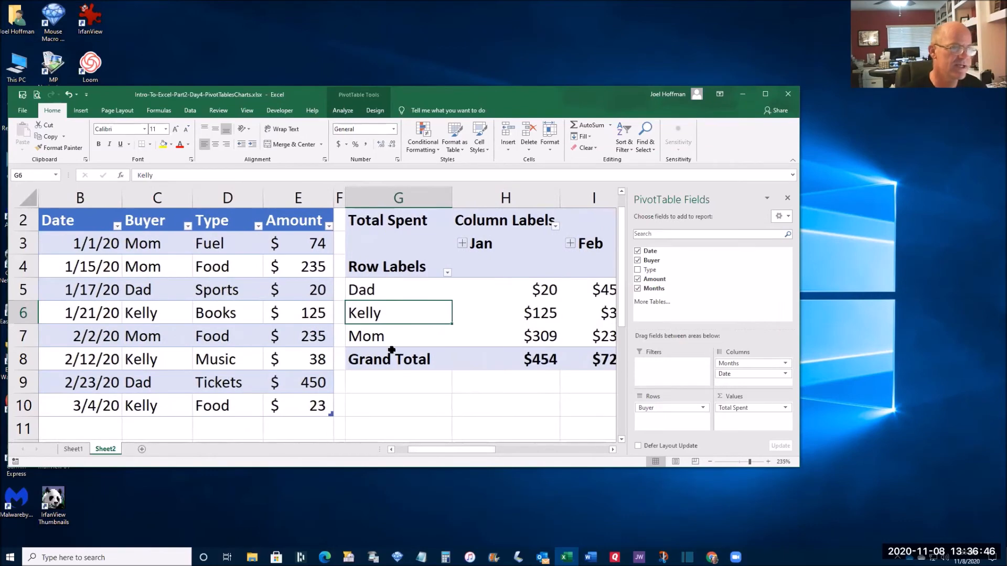
click(167, 289)
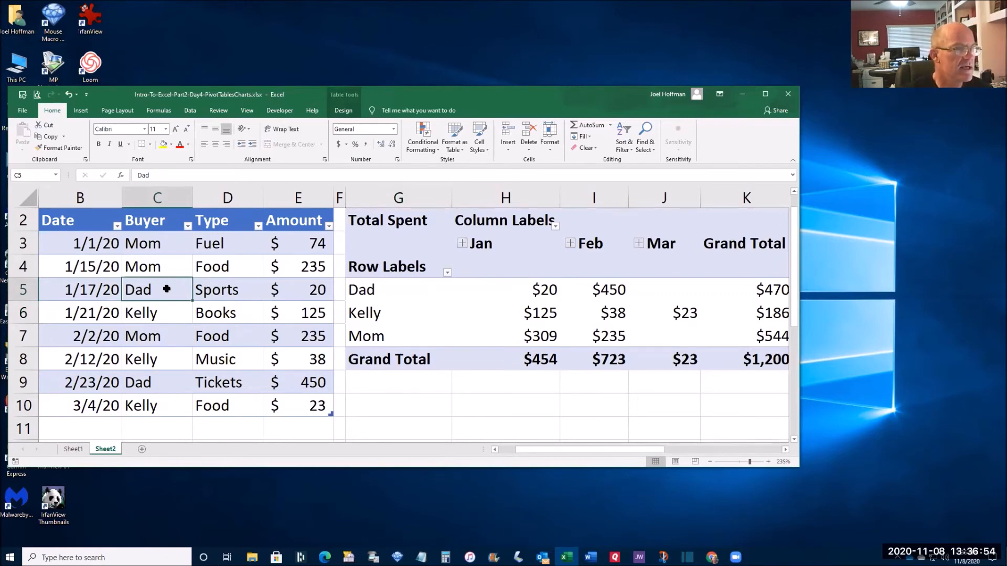
click(82, 111)
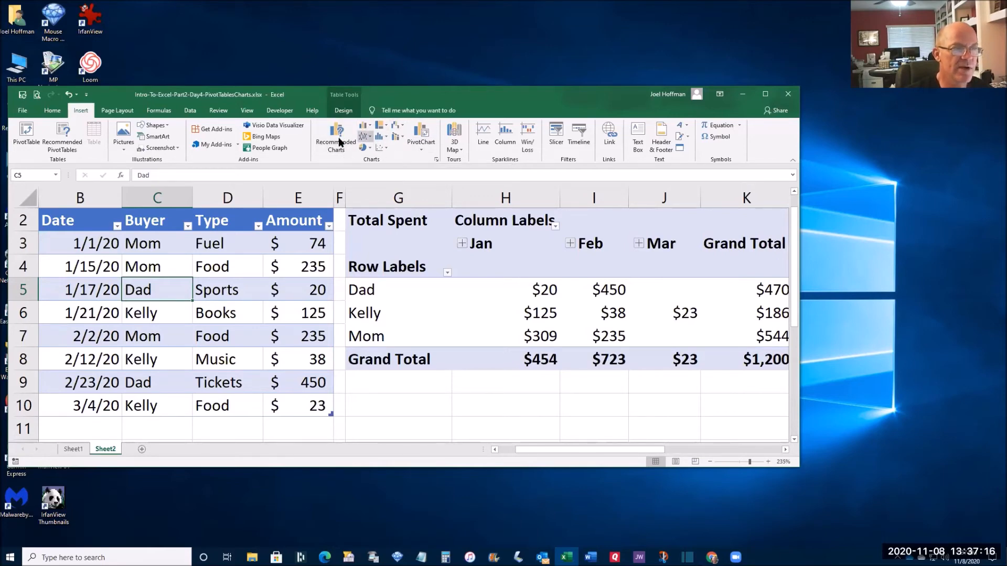
click(423, 149)
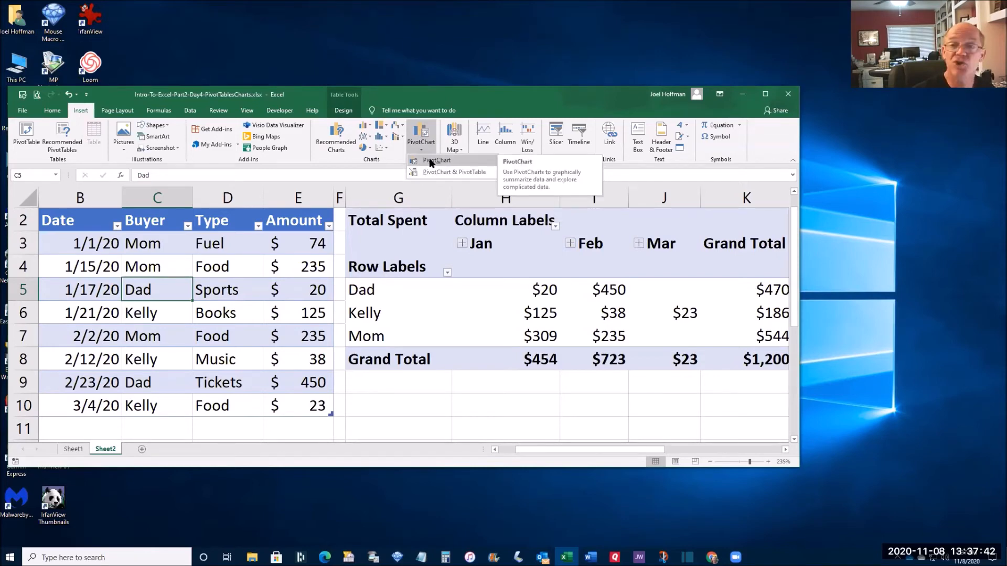
click(429, 159)
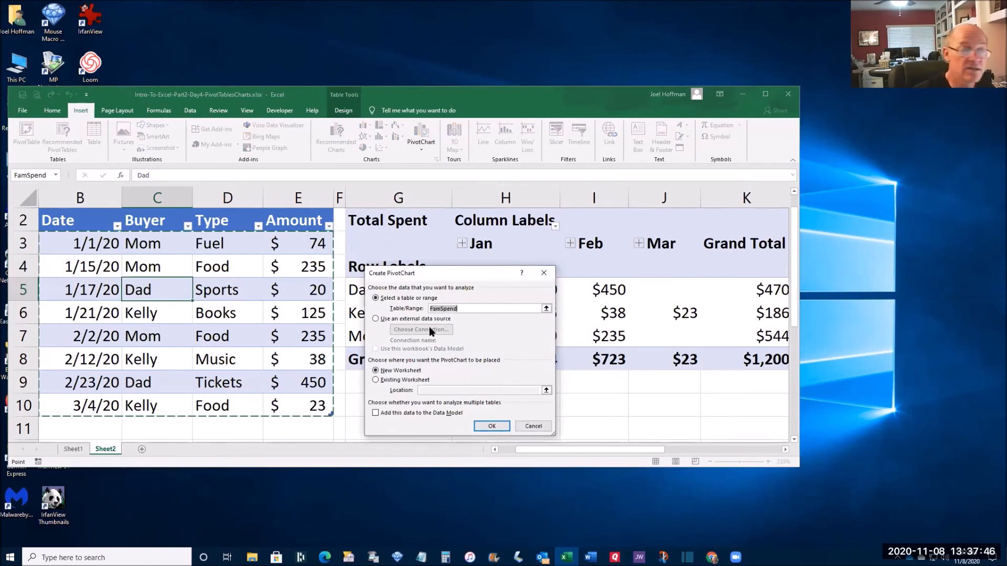
click(471, 309)
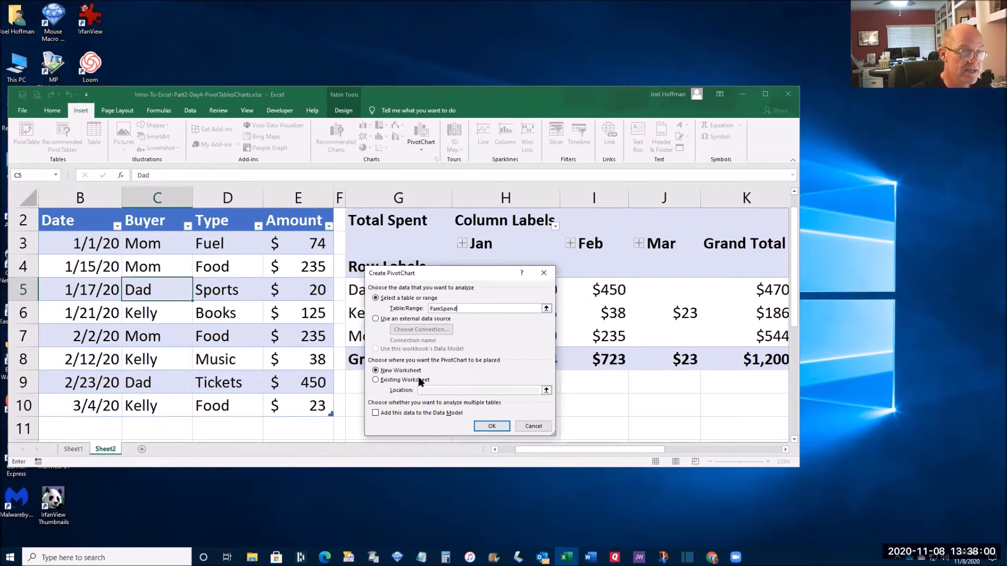
Place the PivotChart on the existing worksheet at Sheet2!$G$10 and create it.
click(375, 380)
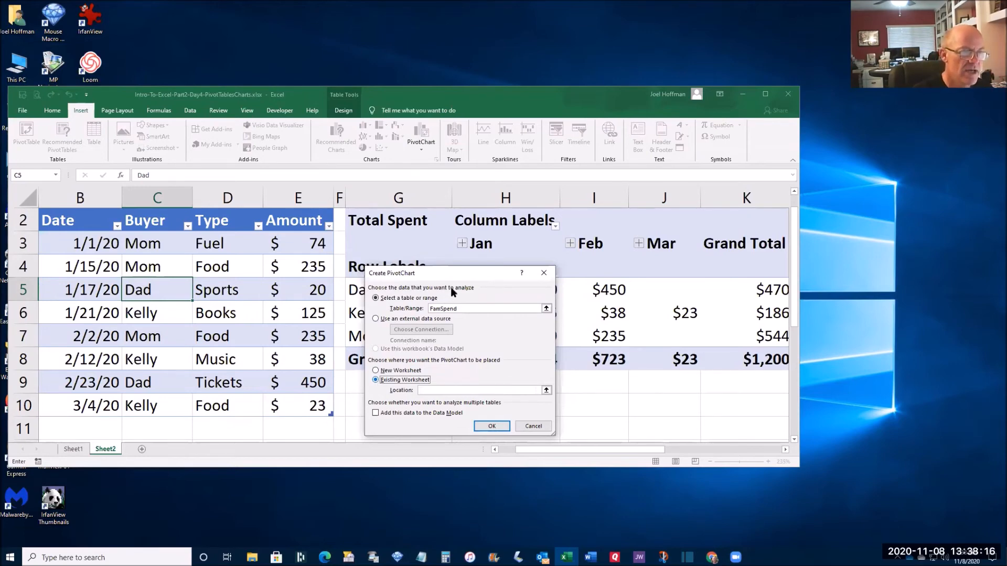
drag(451, 272, 164, 245)
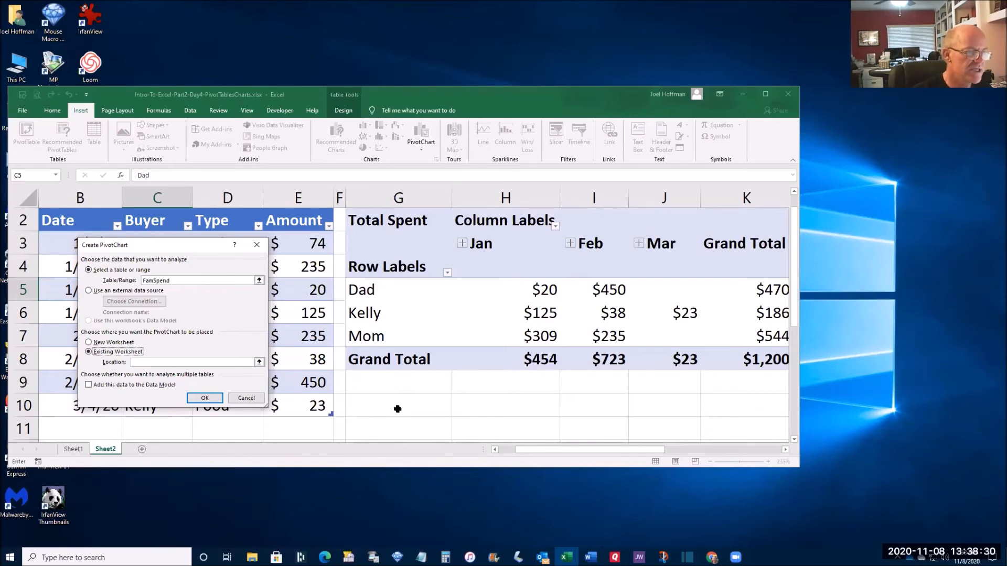
click(180, 362)
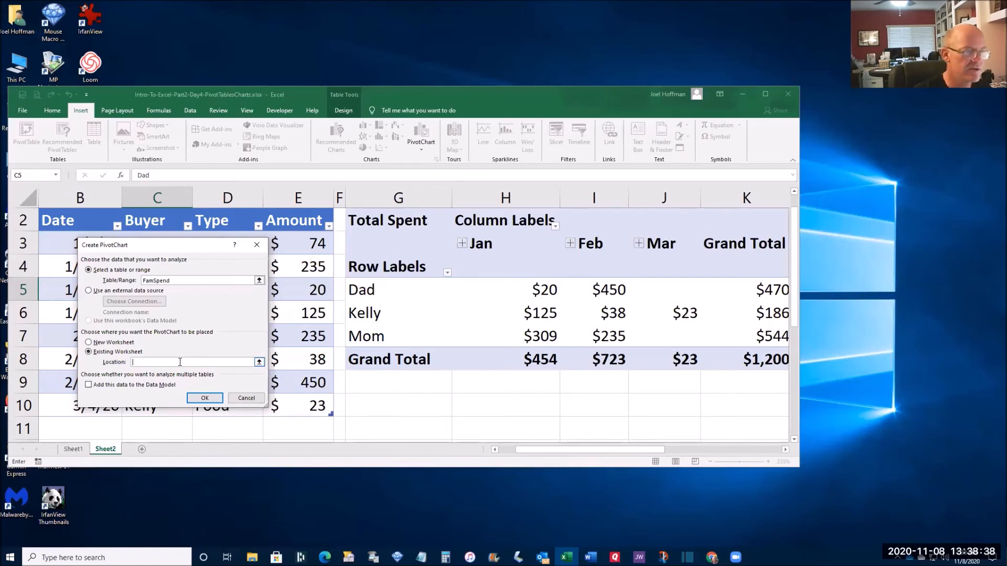
click(392, 411)
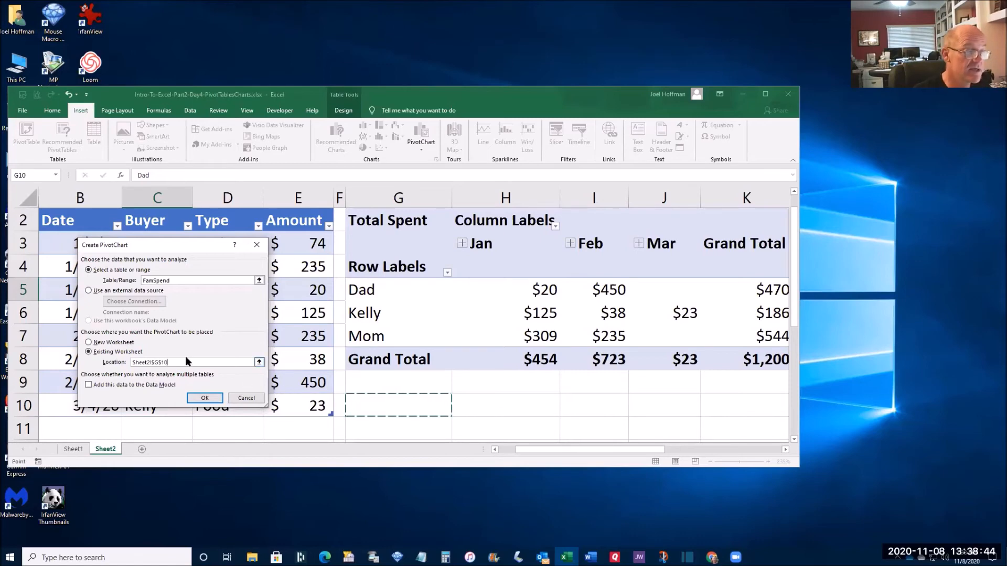
drag(182, 362, 125, 364)
click(179, 360)
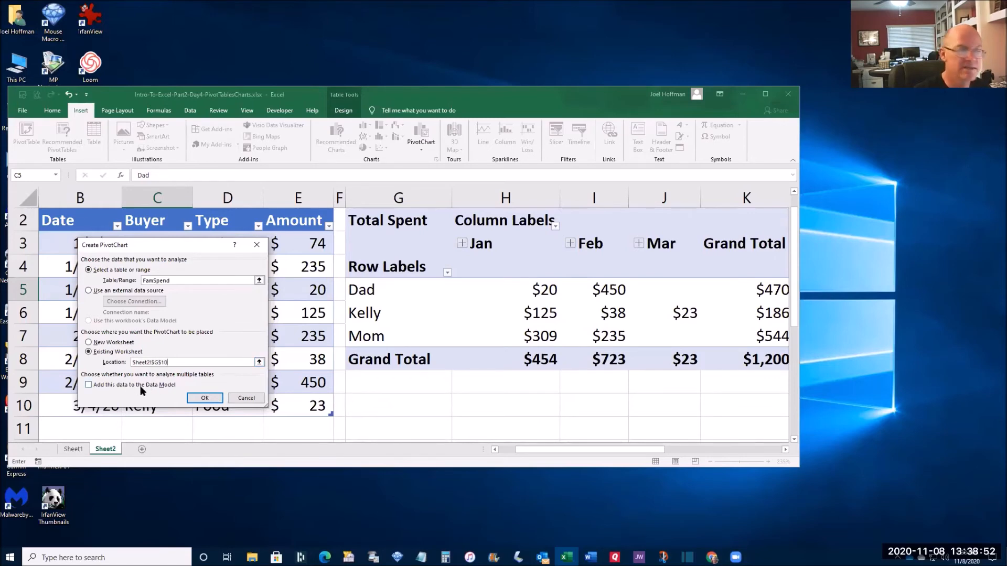
click(204, 398)
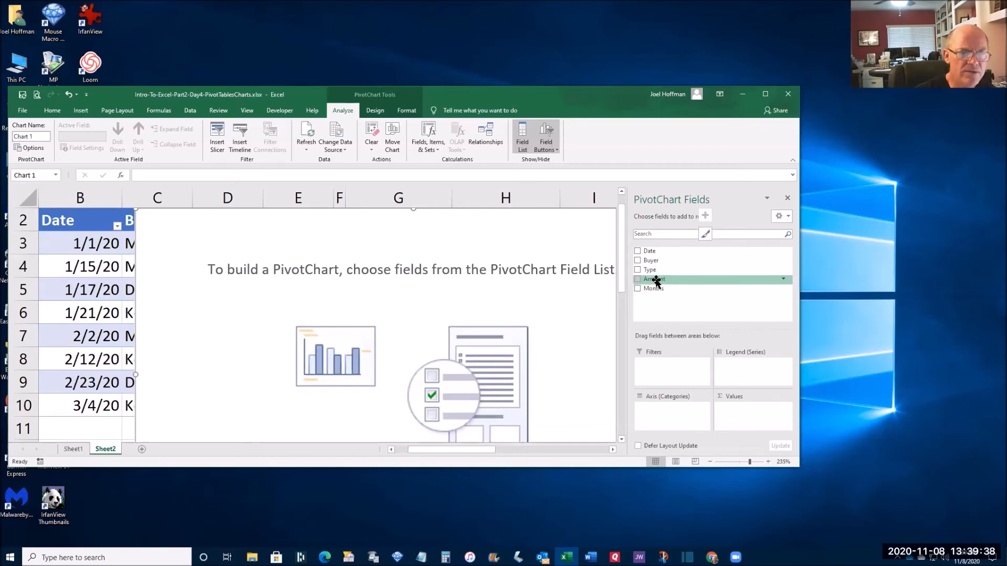
Add the Amount field to the PivotChart's values and shrink the chart from its upper-left corner.
drag(656, 282, 740, 419)
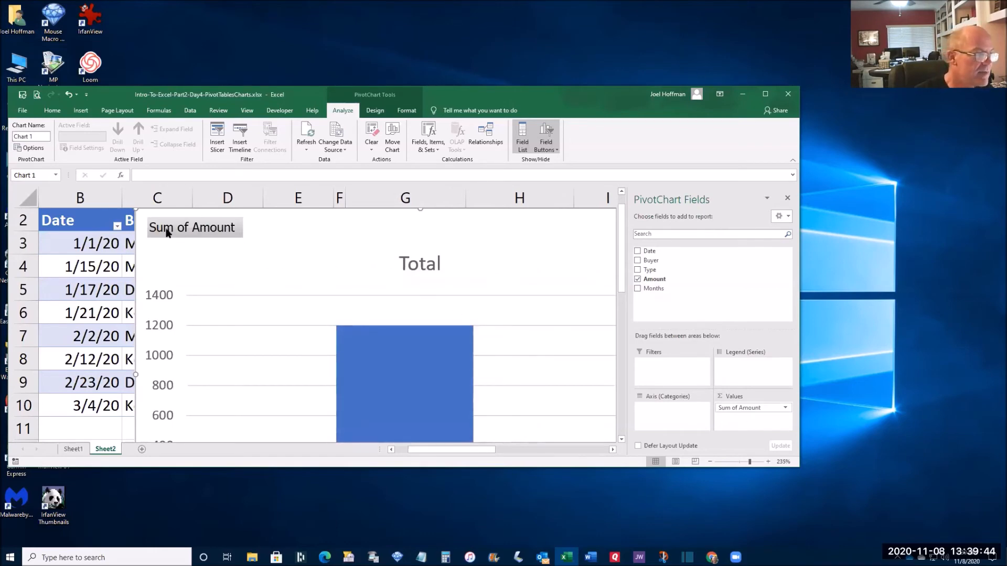
drag(135, 211, 232, 308)
scroll(404, 328, down, 1)
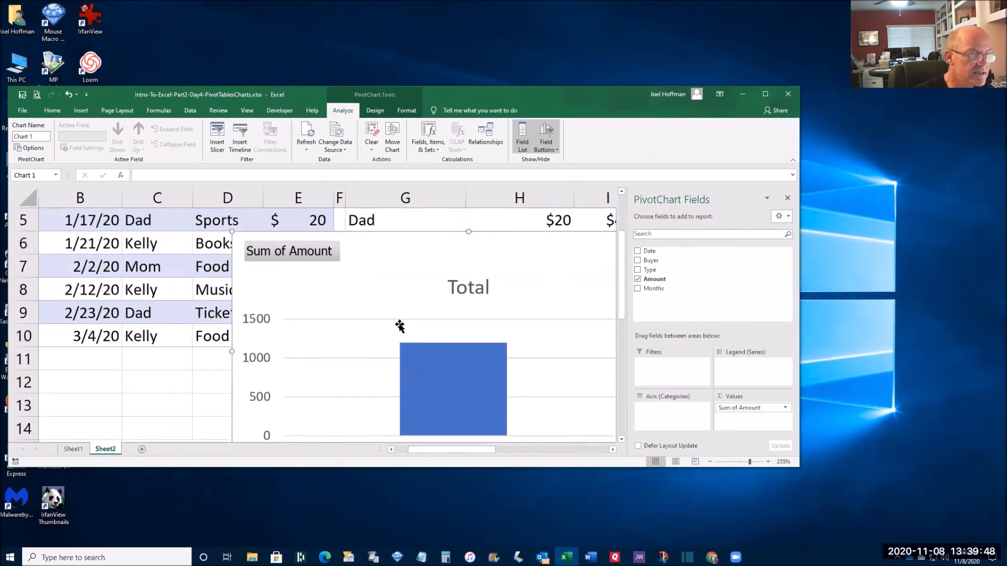
drag(230, 230, 406, 349)
drag(555, 399, 418, 335)
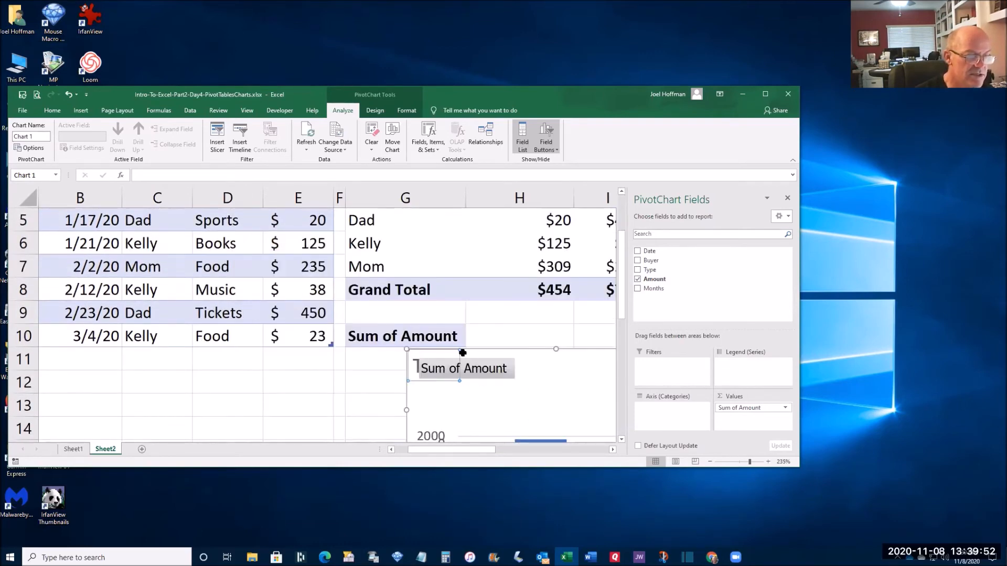
Move the PivotChart over columns C to G from row 6 and stretch it down to the end of row 13.
drag(495, 350, 234, 220)
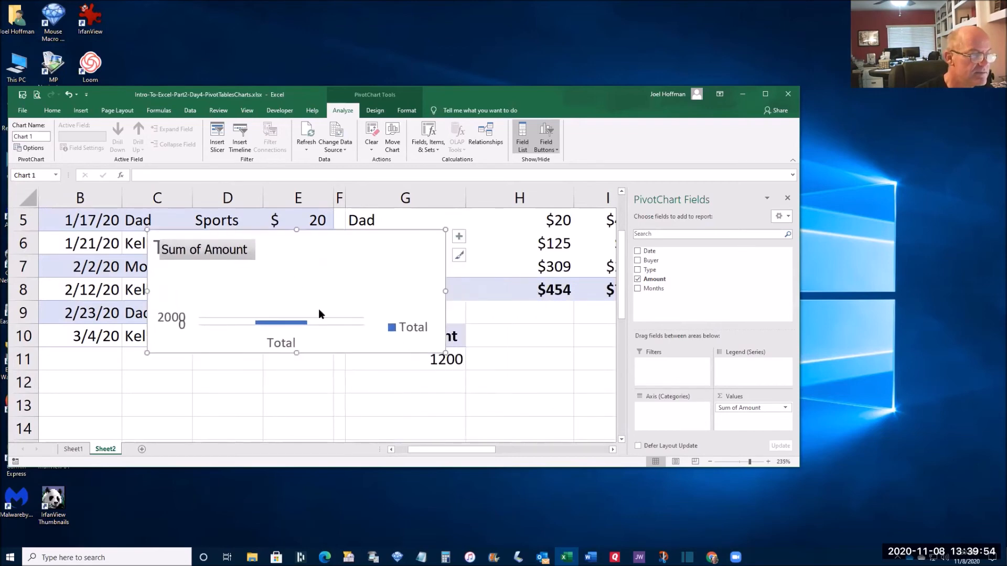
drag(295, 351, 309, 417)
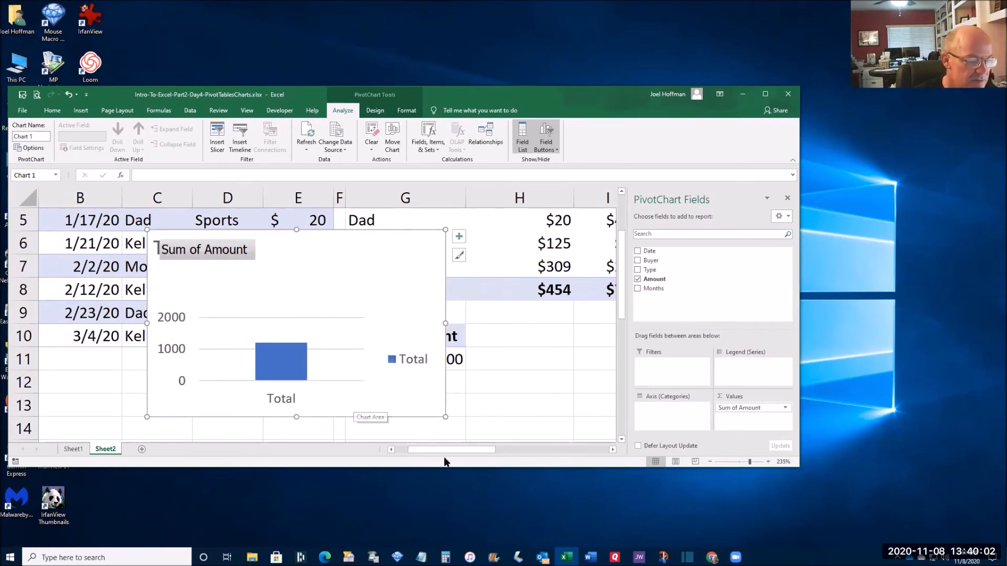
mouse_move(448, 451)
mouse_down()
mouse_move(495, 450)
mouse_move(448, 454)
mouse_up()
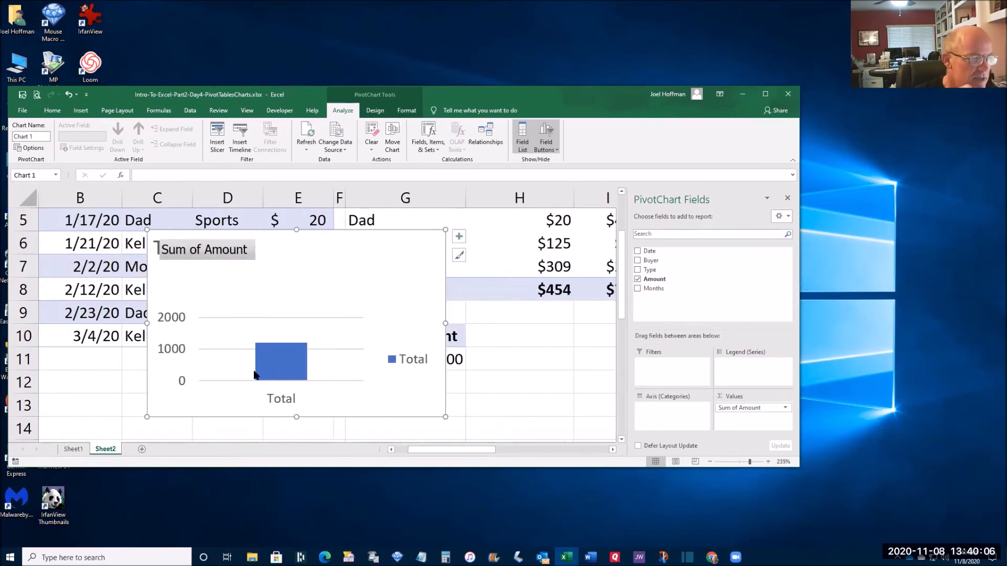
Add the Buyer field to the PivotChart's axis categories and move the chart up so it starts in row 2.
mouse_move(267, 374)
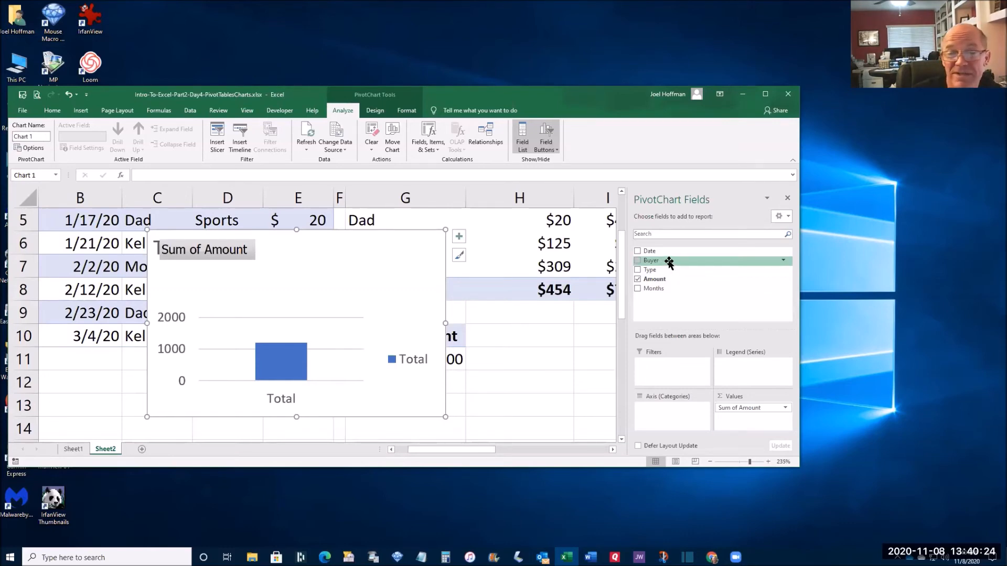
drag(669, 262, 659, 416)
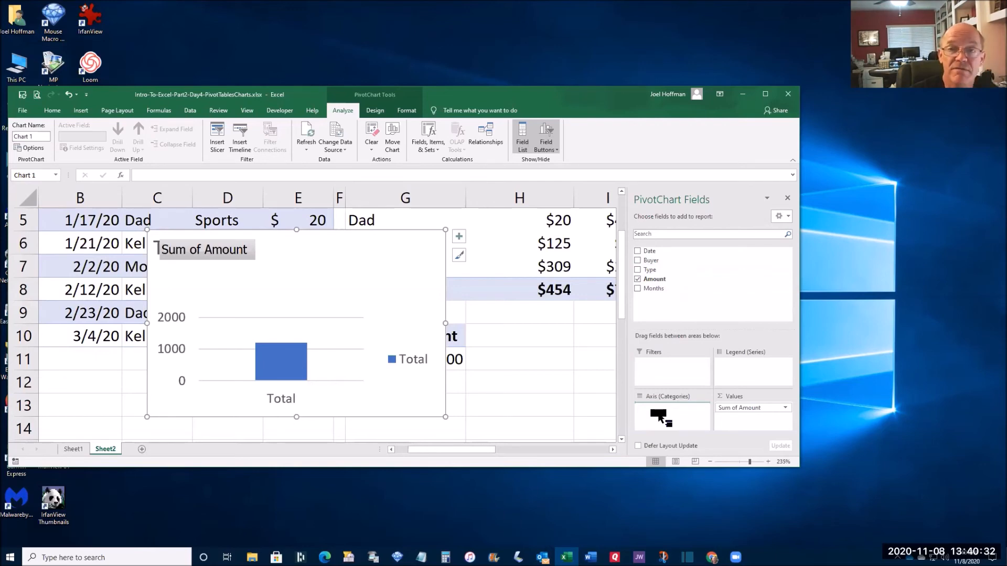
drag(659, 414, 659, 414)
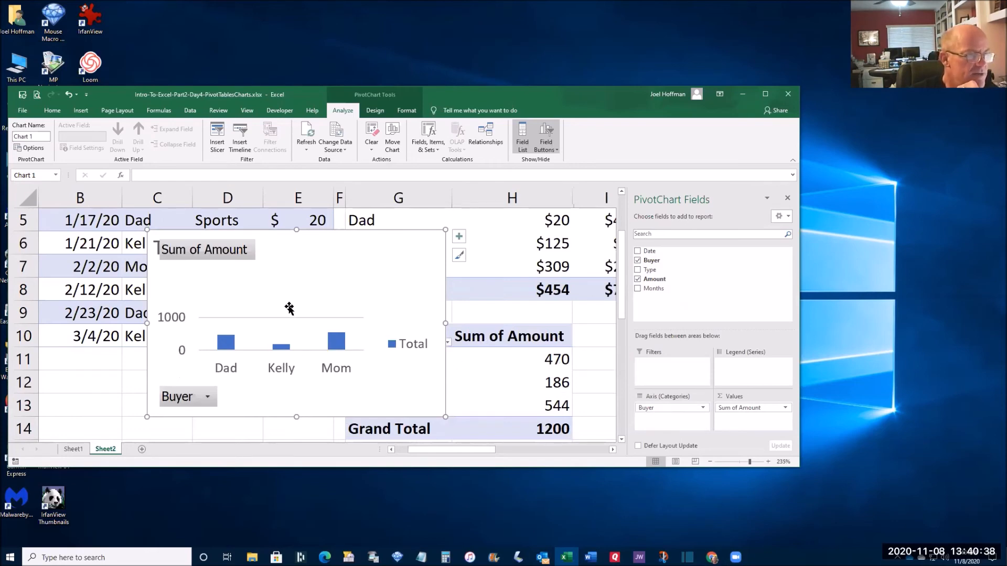
drag(294, 231, 316, 271)
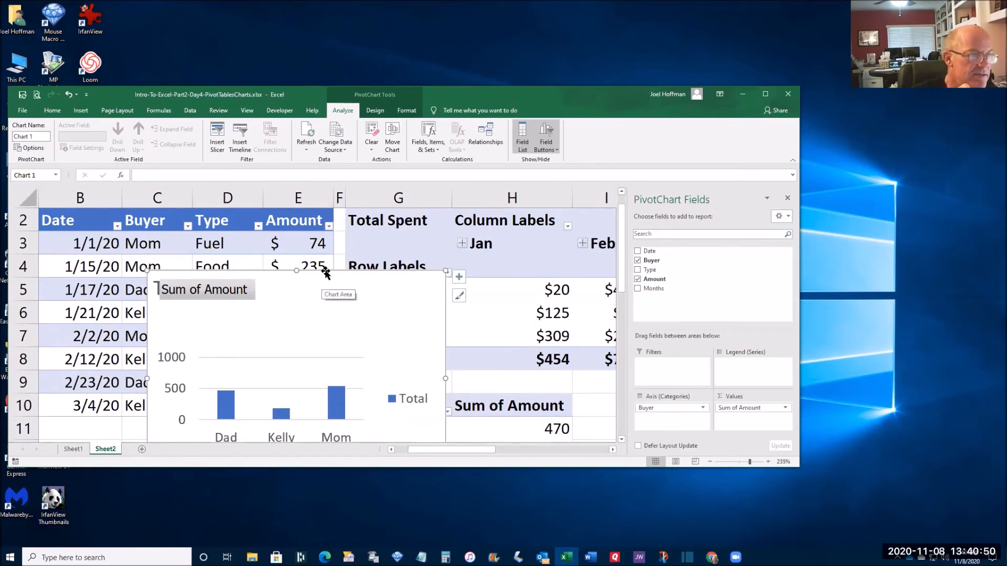
drag(324, 279, 322, 234)
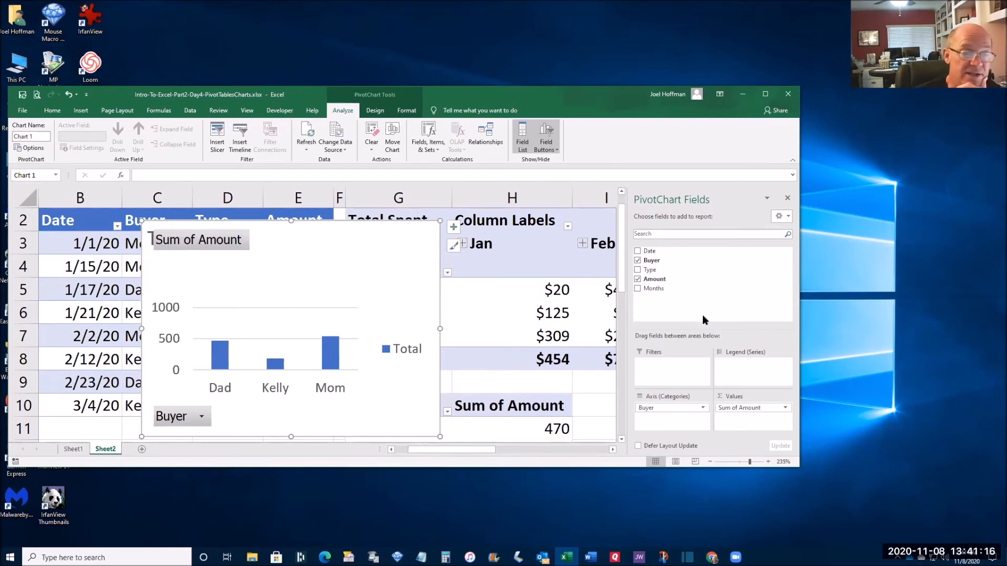
Add the Months field to the PivotChart, ending with Months as the axis categories and Buyer as the legend series.
drag(662, 289, 738, 368)
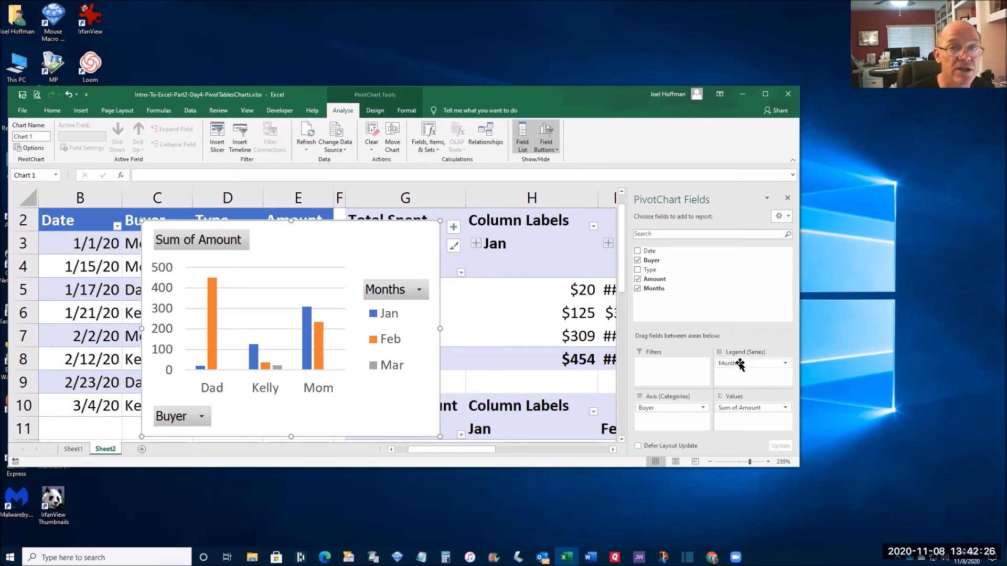
drag(740, 363, 659, 418)
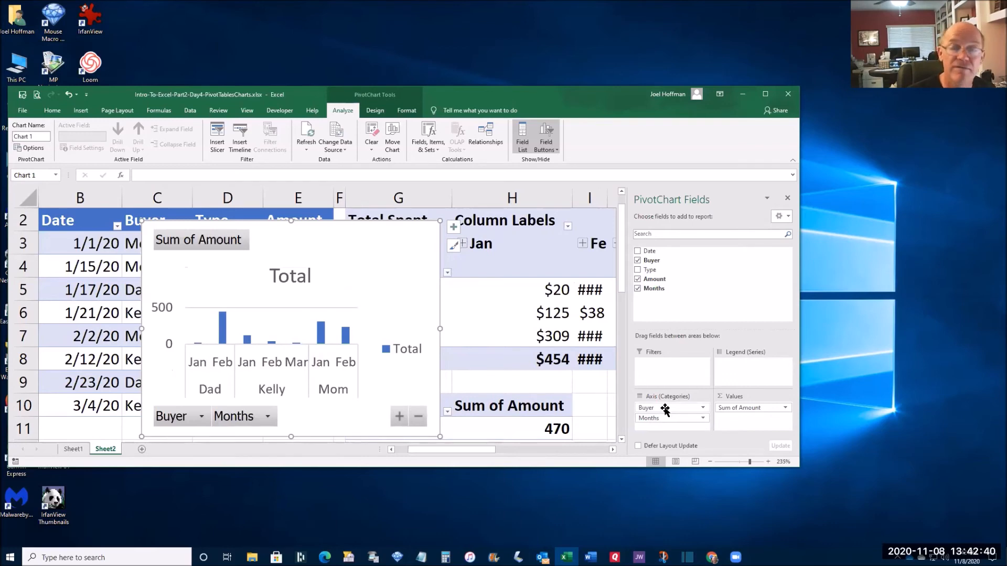
drag(665, 409, 733, 369)
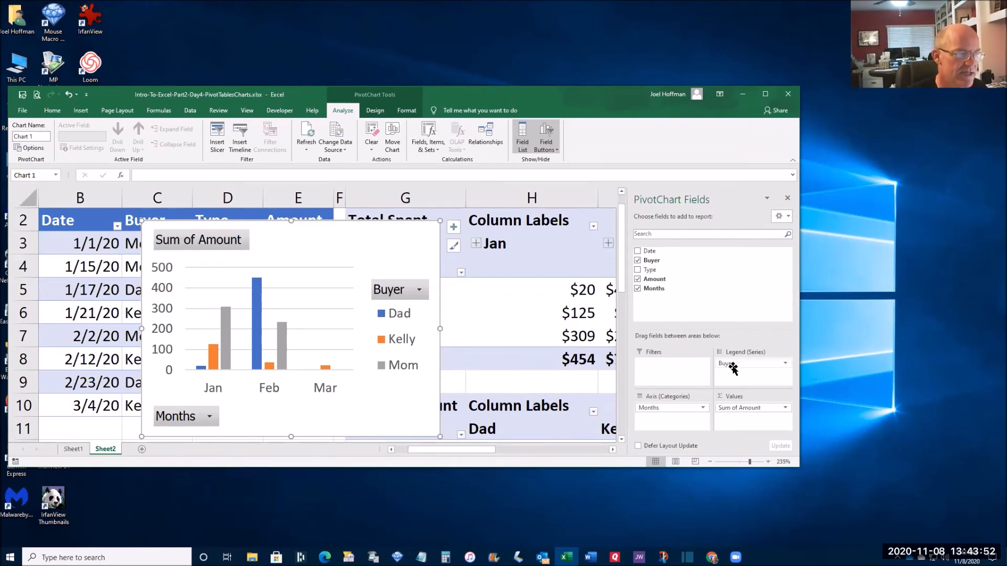
Change the PivotChart's type to Stacked Column.
right_click(291, 274)
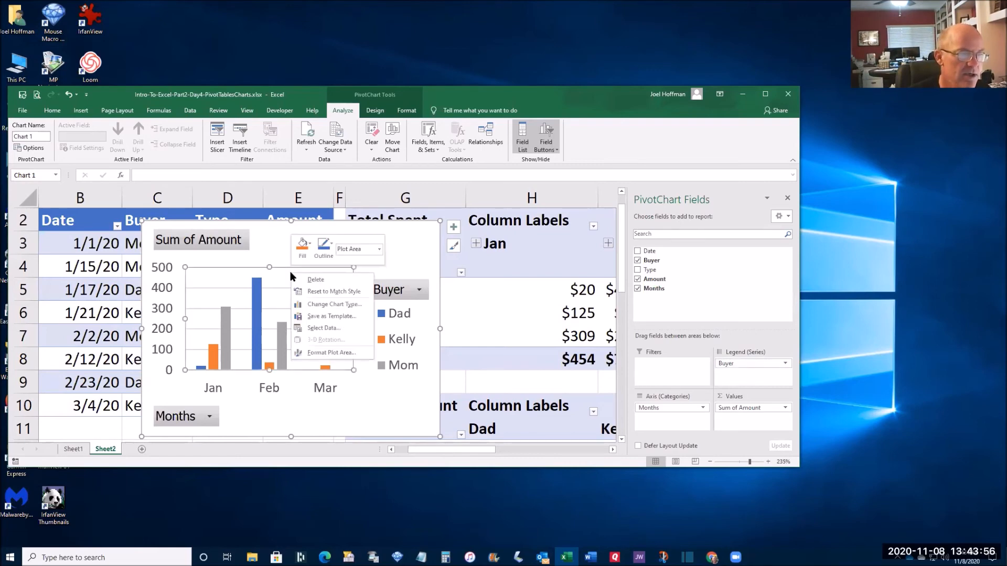
click(327, 306)
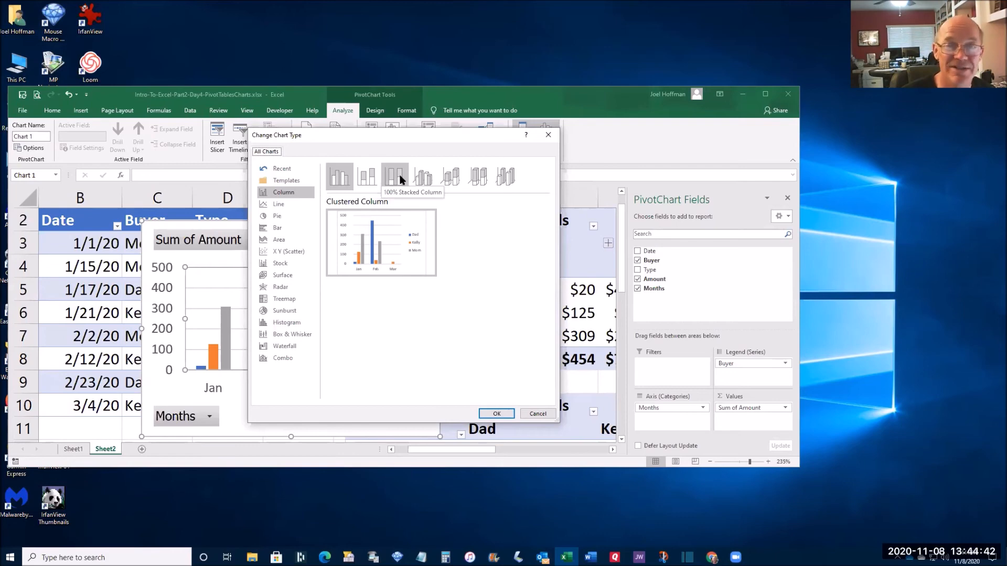
click(371, 178)
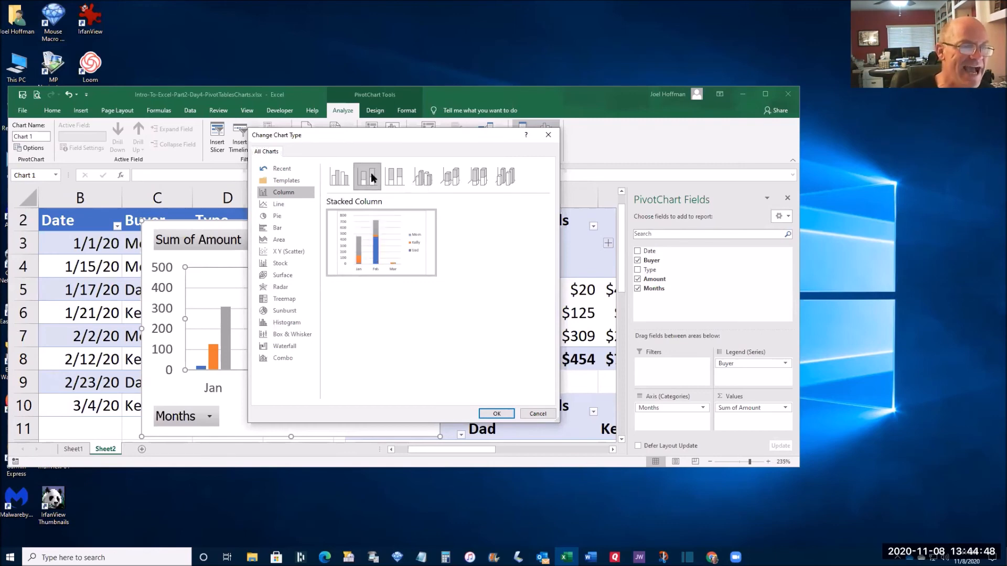
mouse_move(413, 229)
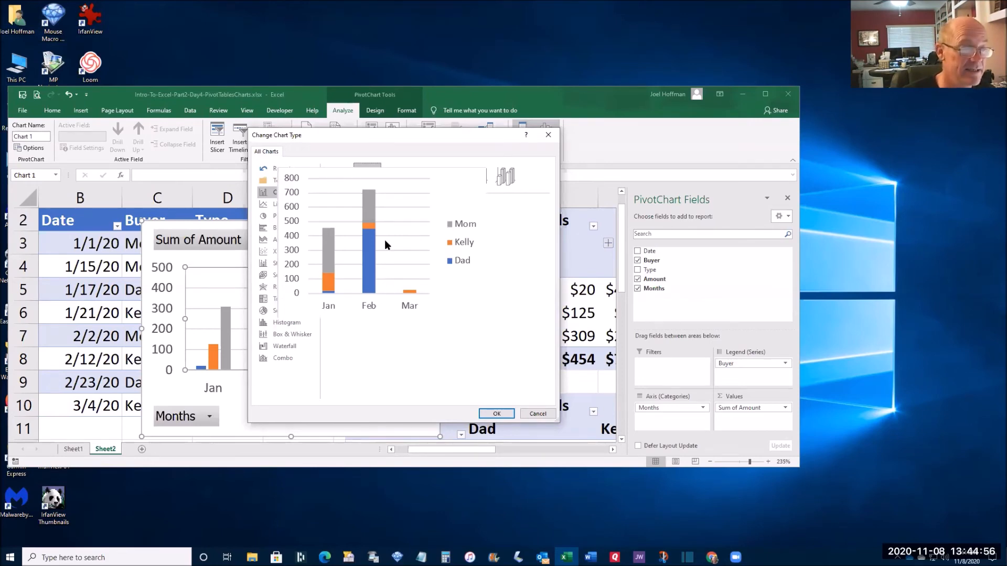
click(489, 412)
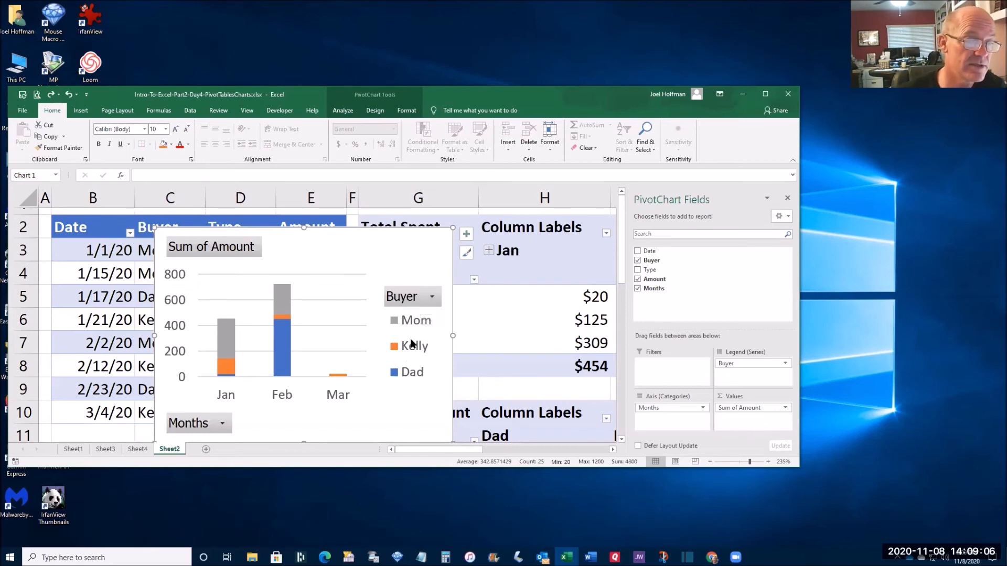
Filter the PivotChart's Buyer legend to show only Dad.
click(432, 298)
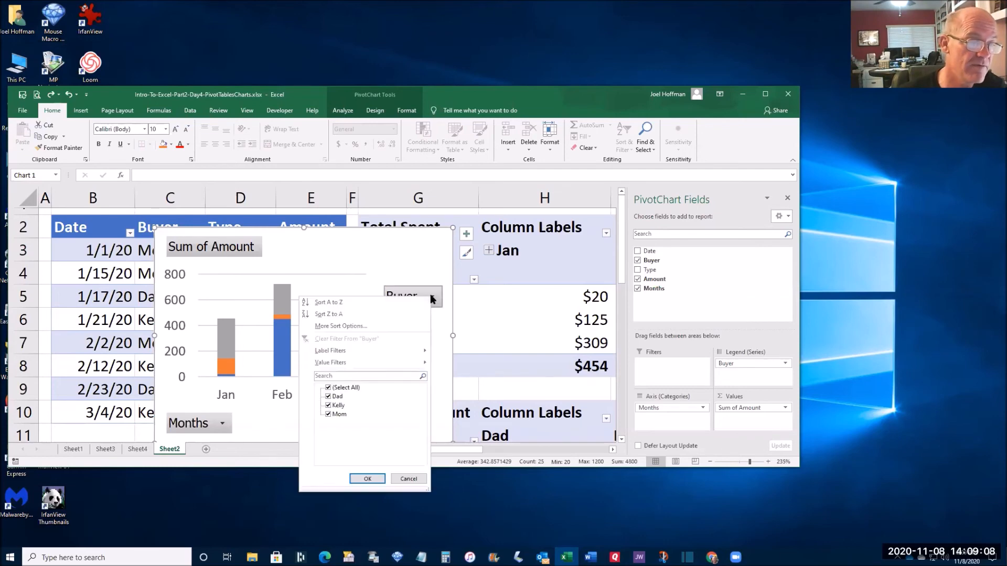
click(328, 388)
click(329, 396)
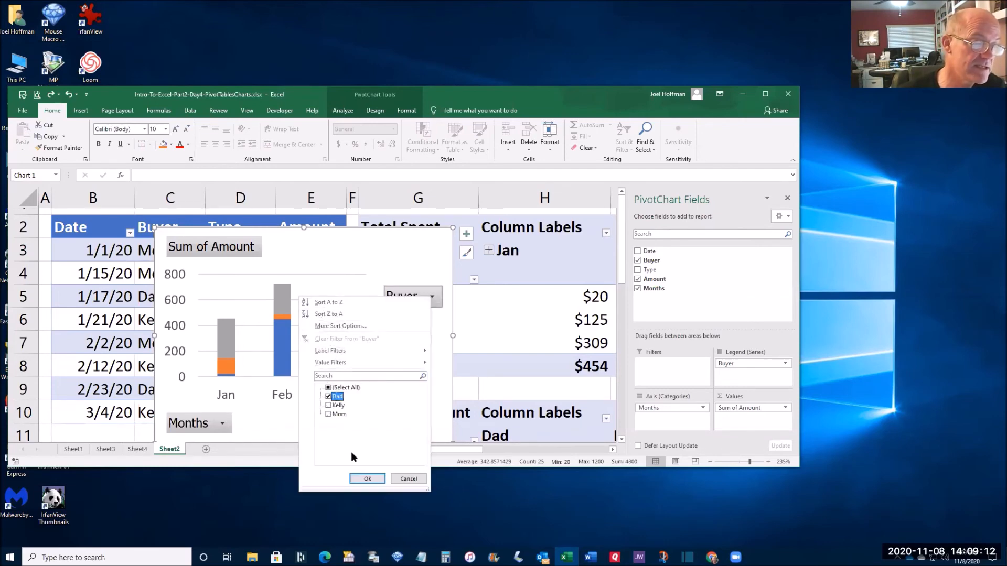
click(362, 479)
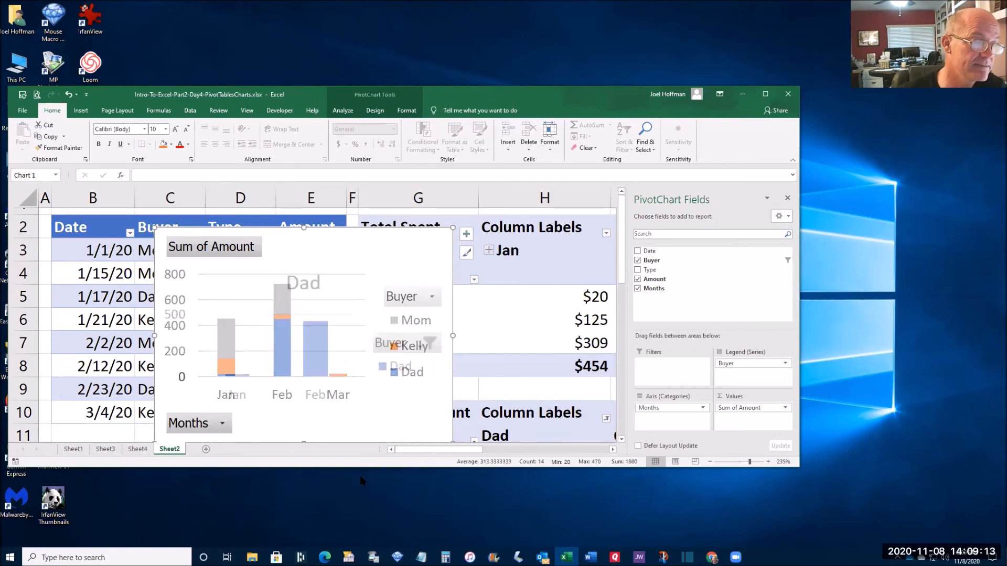
Add Mom to the buyers shown by the PivotChart's Buyer filter.
click(437, 342)
click(334, 461)
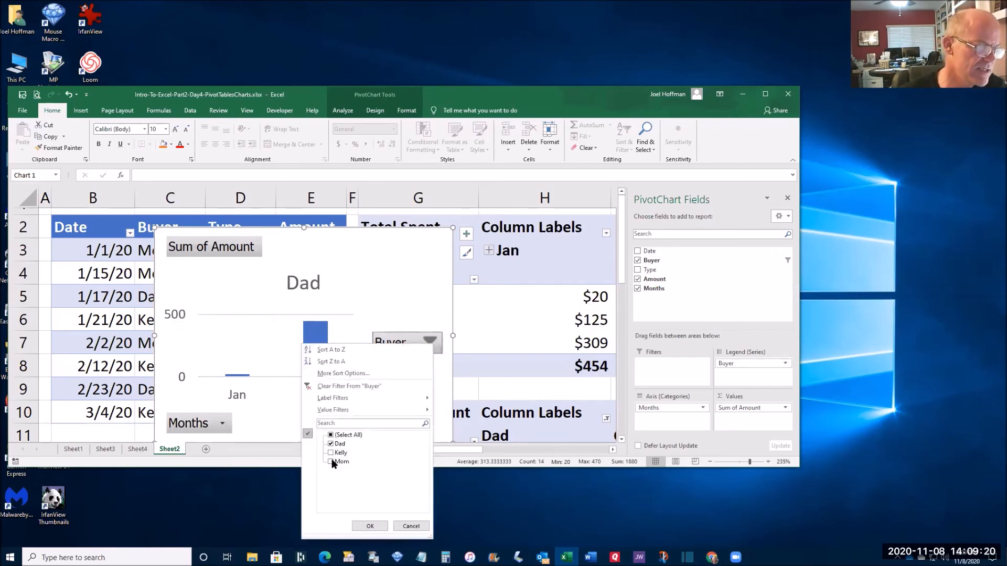
click(360, 525)
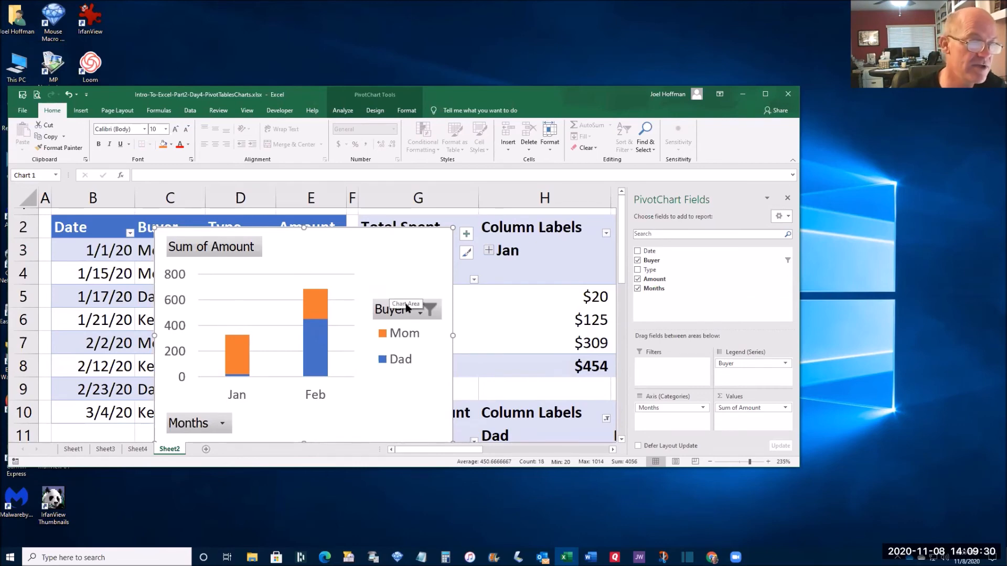
Reset the PivotChart's Buyer filter to include all buyers.
click(427, 310)
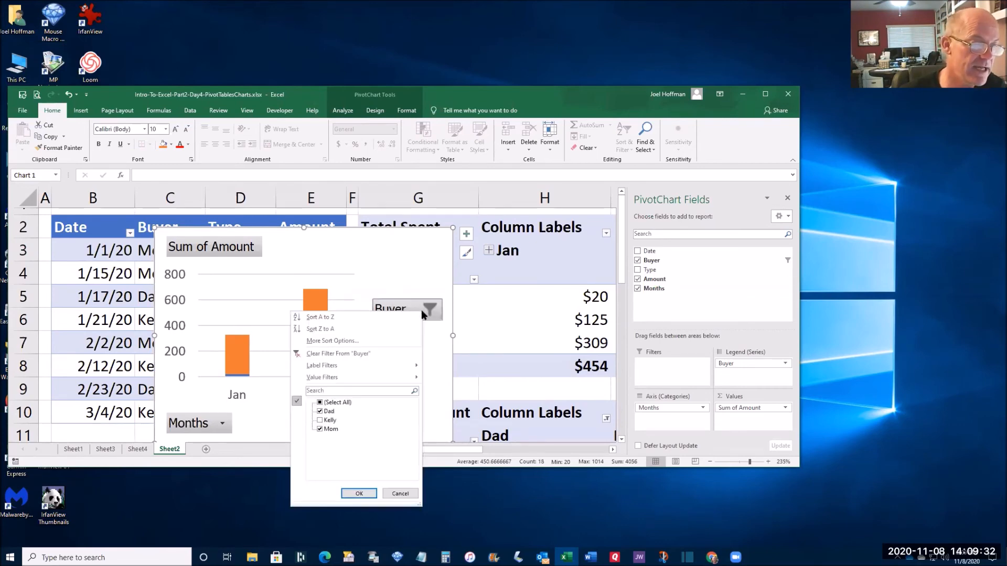
click(321, 403)
click(358, 494)
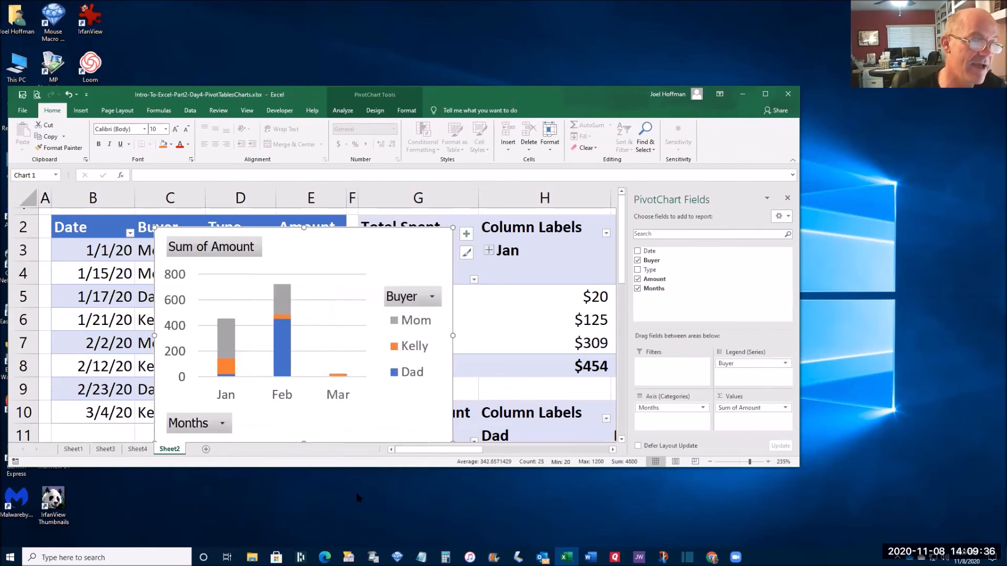
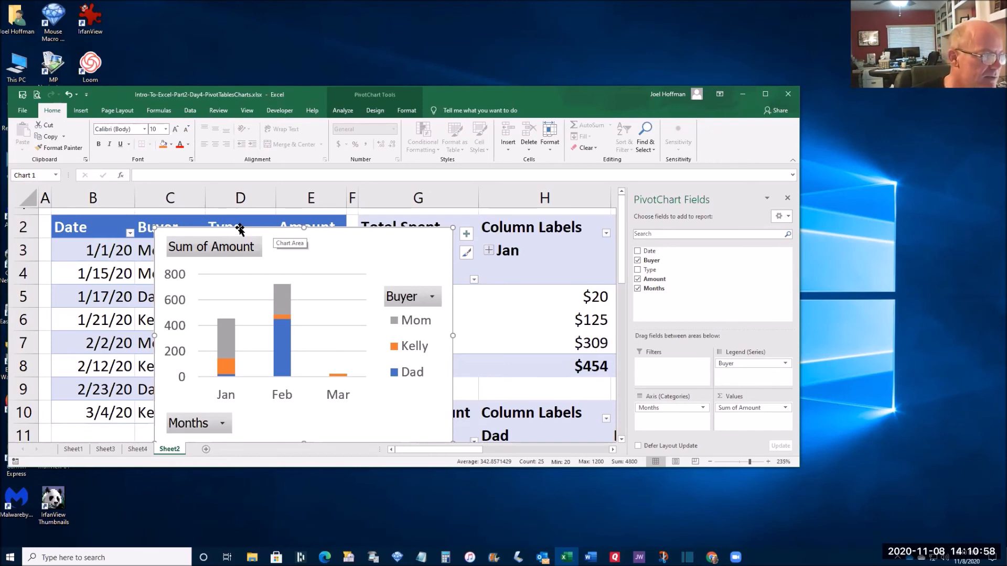
Move the PivotChart to the empty area over columns M to P and relocate its PivotTable from G10:K15 to start at Q5.
drag(240, 227, 341, 264)
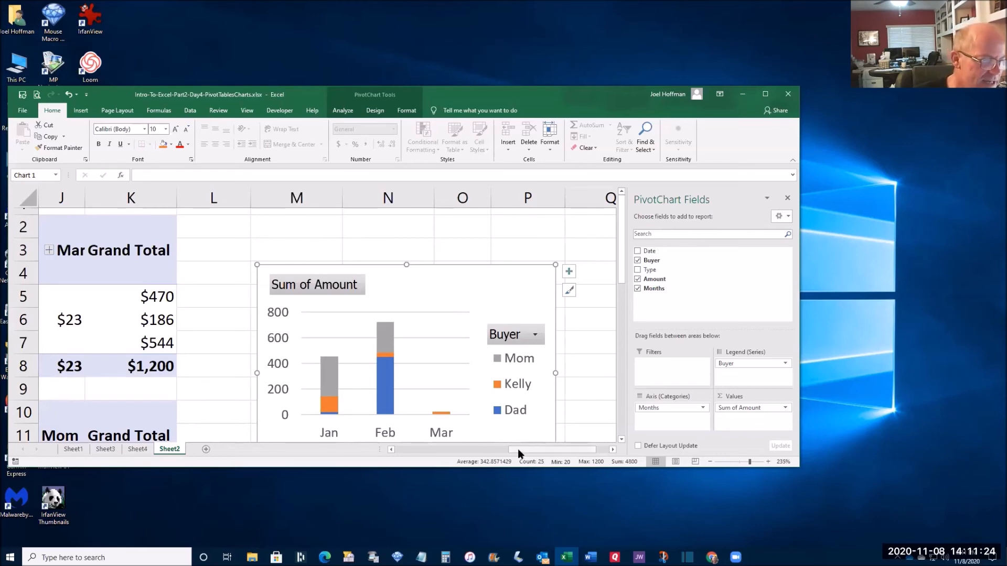
drag(518, 452, 474, 450)
scroll(450, 414, down, 3)
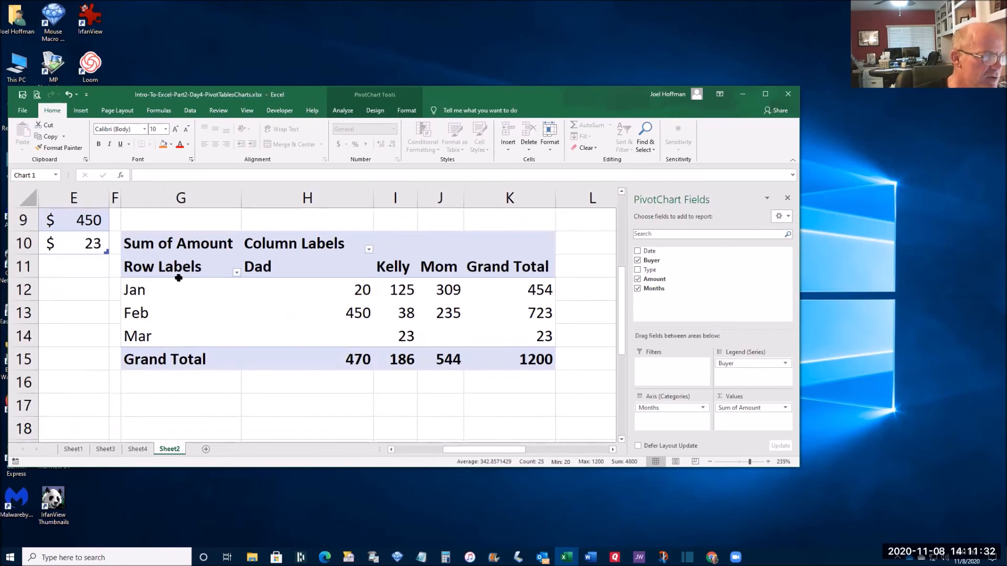
click(172, 243)
drag(202, 266, 524, 372)
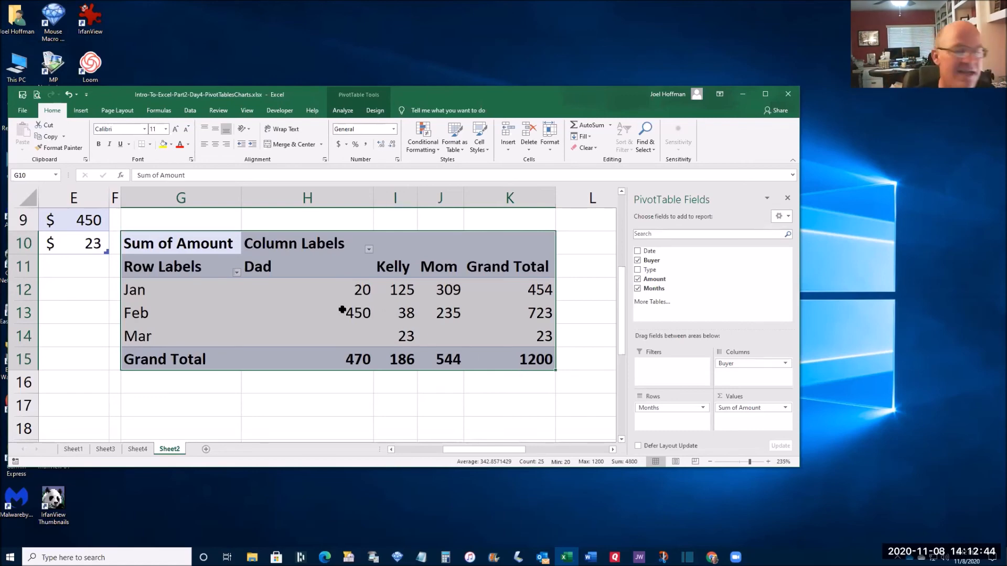
mouse_move(342, 309)
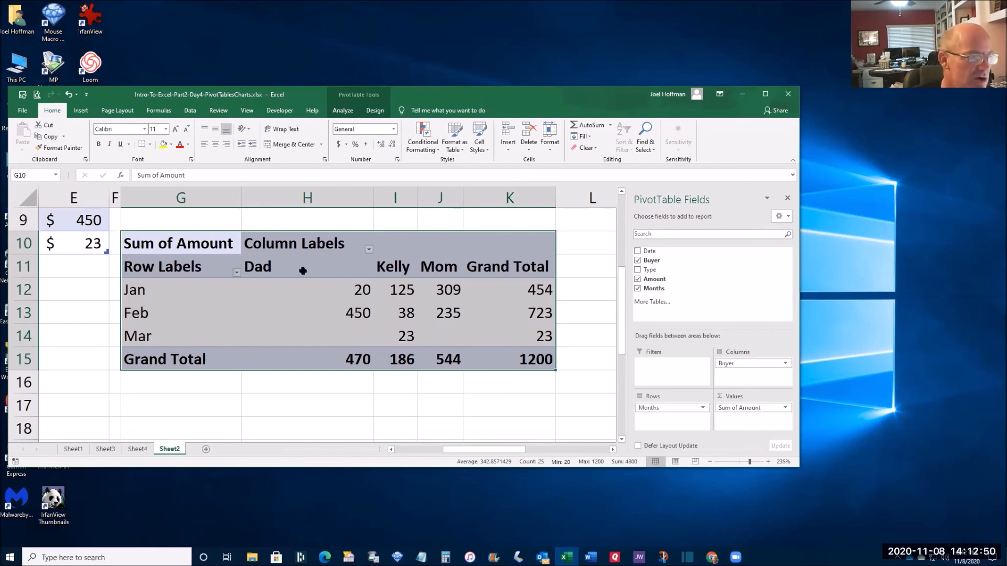
drag(291, 232, 496, 294)
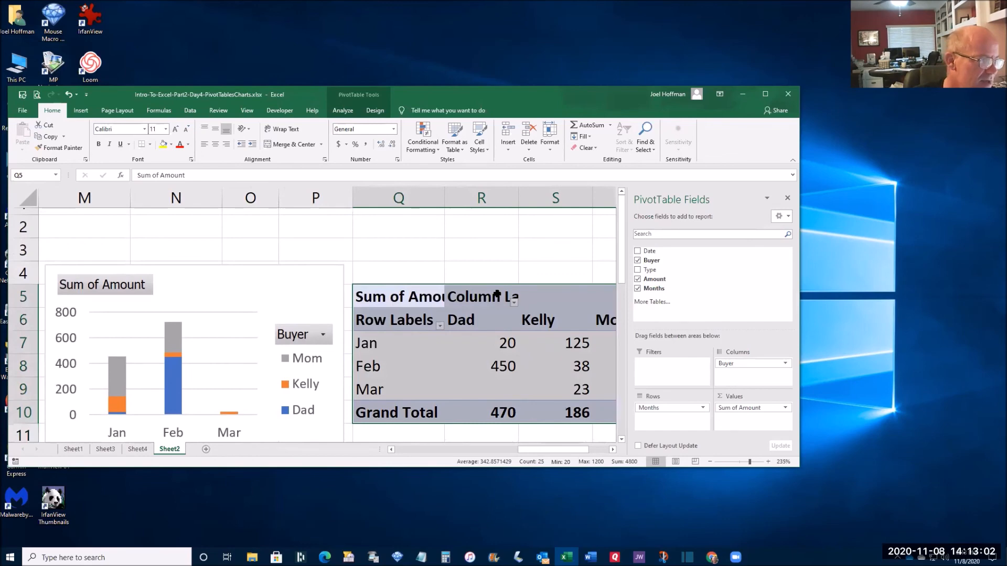
Align the PivotChart's upper edge with the start of row 5, level with the relocated PivotTable.
click(257, 269)
drag(257, 266, 257, 285)
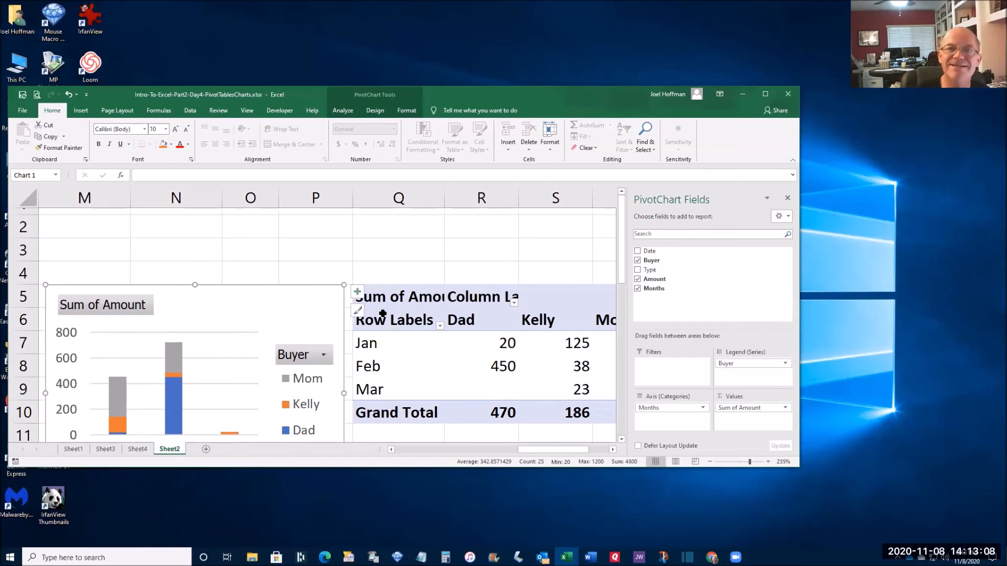
Review the whole sheet at 85% zoom, examining the expense table, the Total Spent PivotTable and the PivotChart with its own PivotTable.
scroll(382, 314, down, 3)
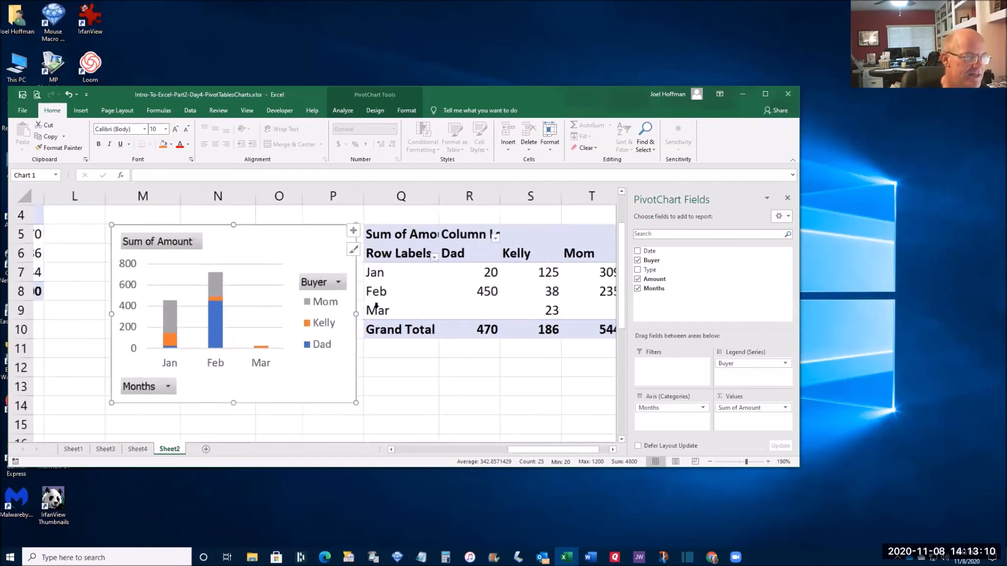
scroll(377, 307, down, 10)
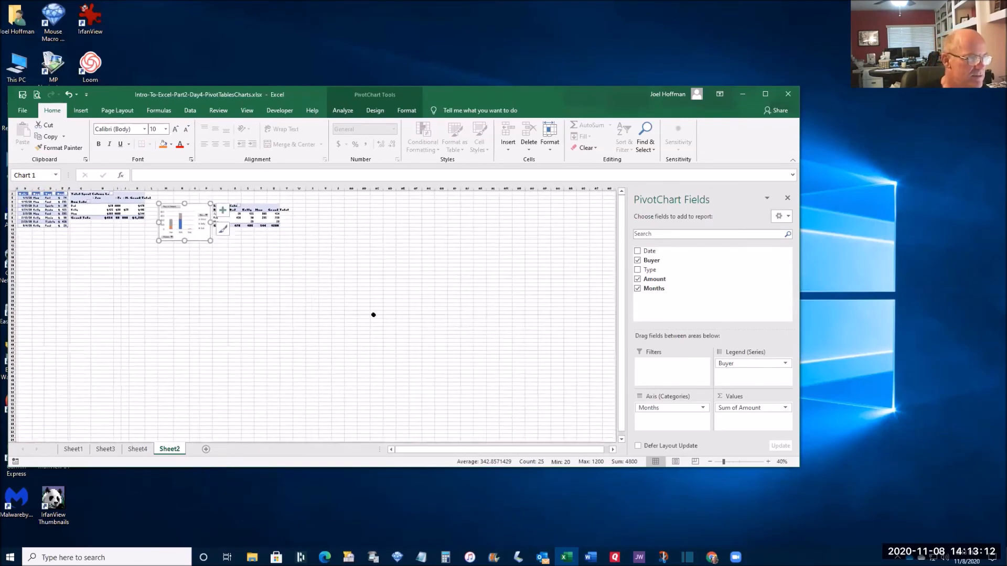
scroll(367, 373, up, 3)
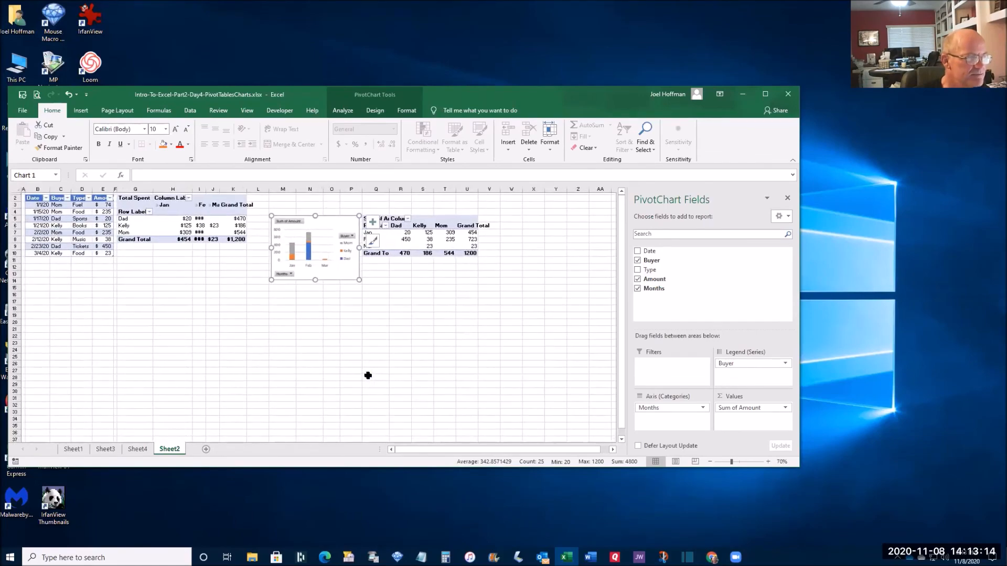
scroll(368, 376, up, 1)
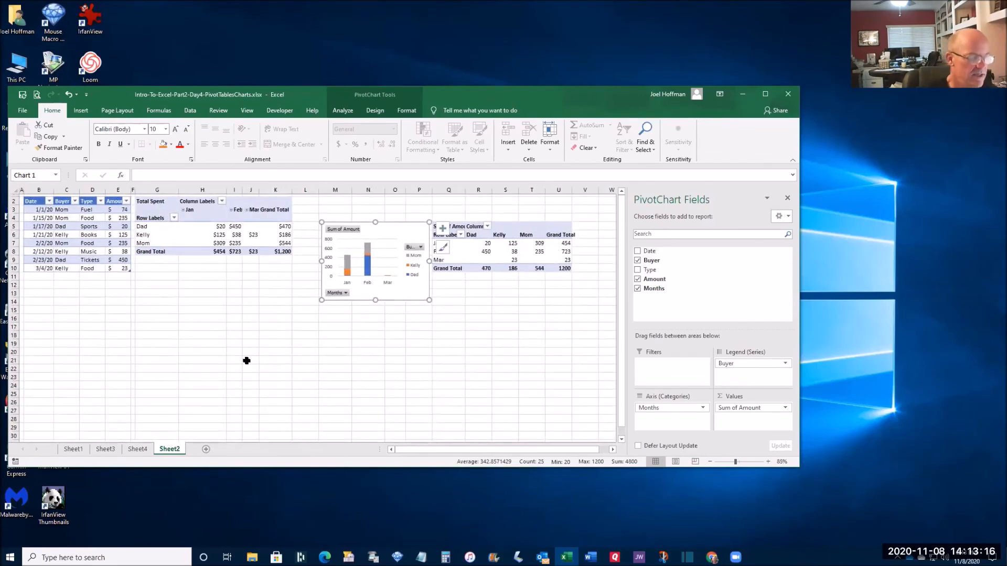
click(64, 236)
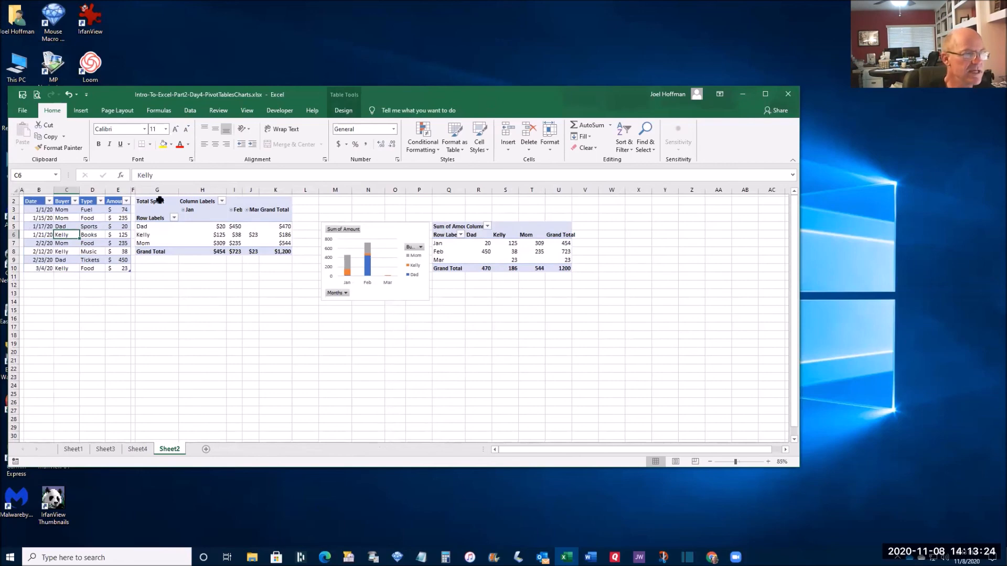
drag(157, 201, 278, 256)
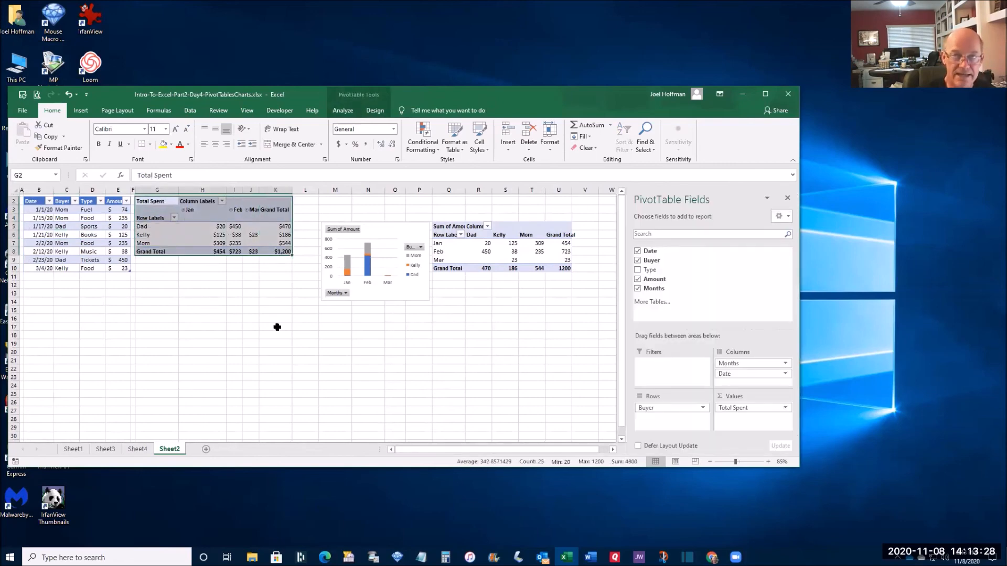
click(206, 276)
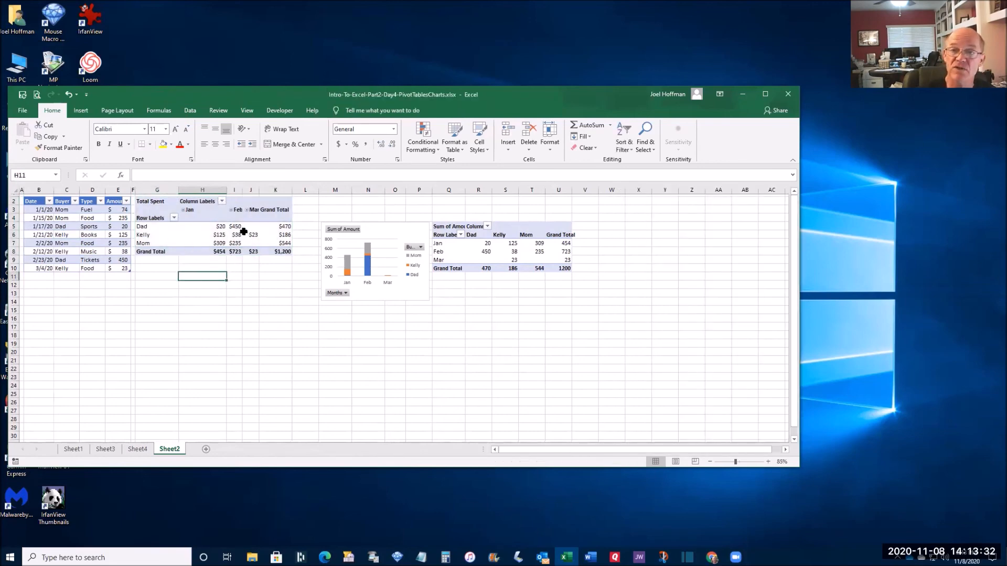
mouse_move(231, 231)
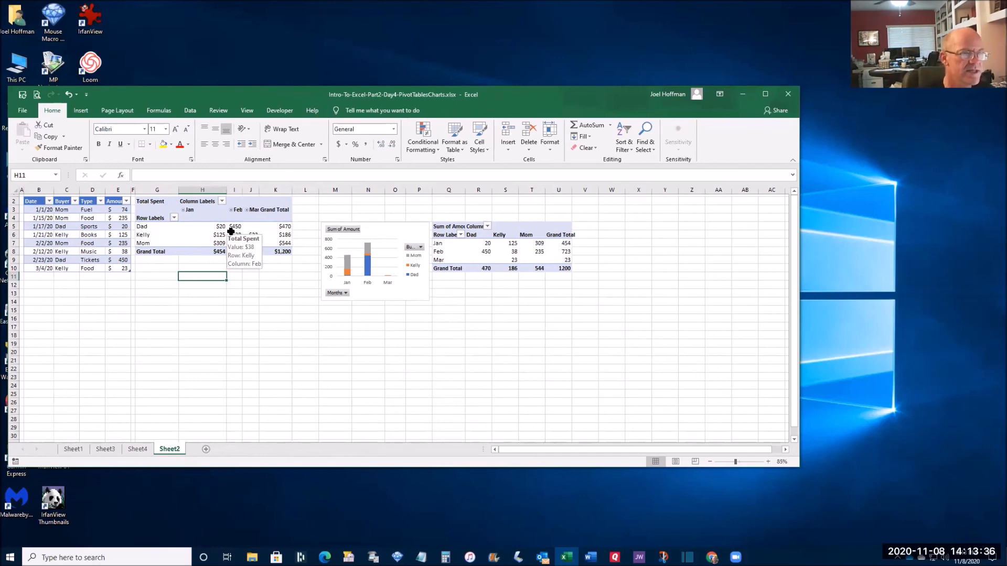
Examine the PivotChart at 160% zoom, looking over its chart elements list and the linked PivotTable beside it.
click(386, 263)
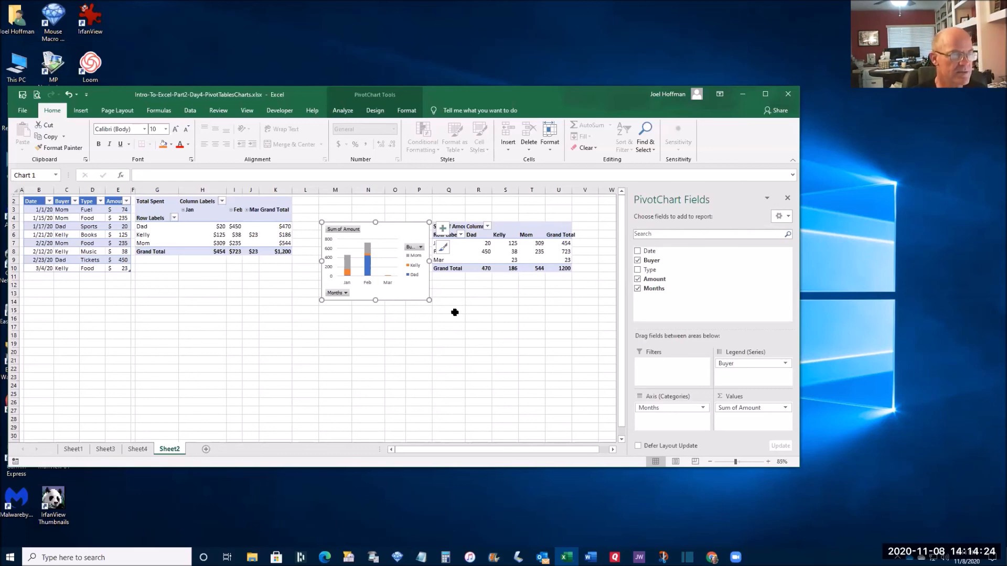
scroll(454, 312, up, 4)
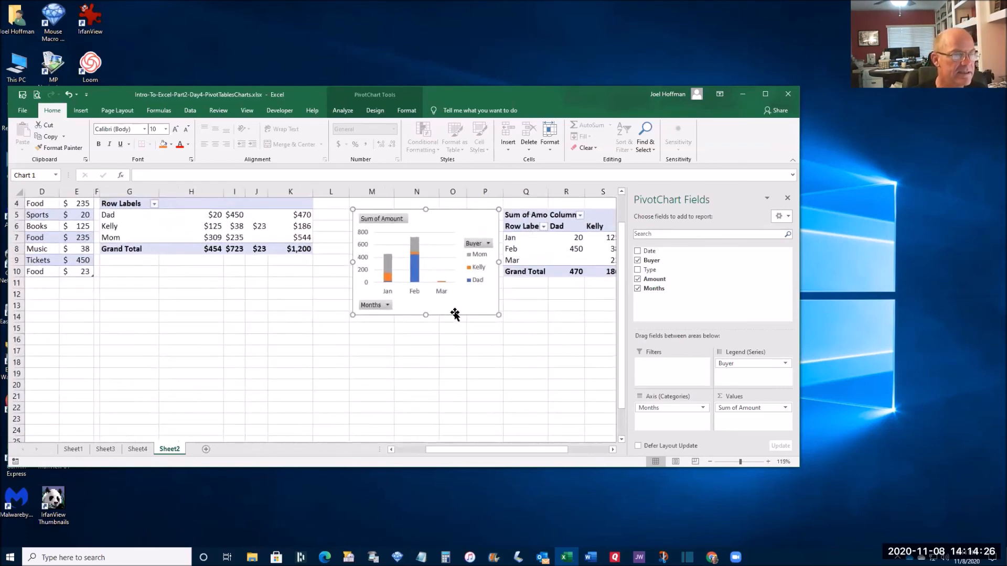
scroll(454, 312, up, 1)
drag(470, 449, 515, 455)
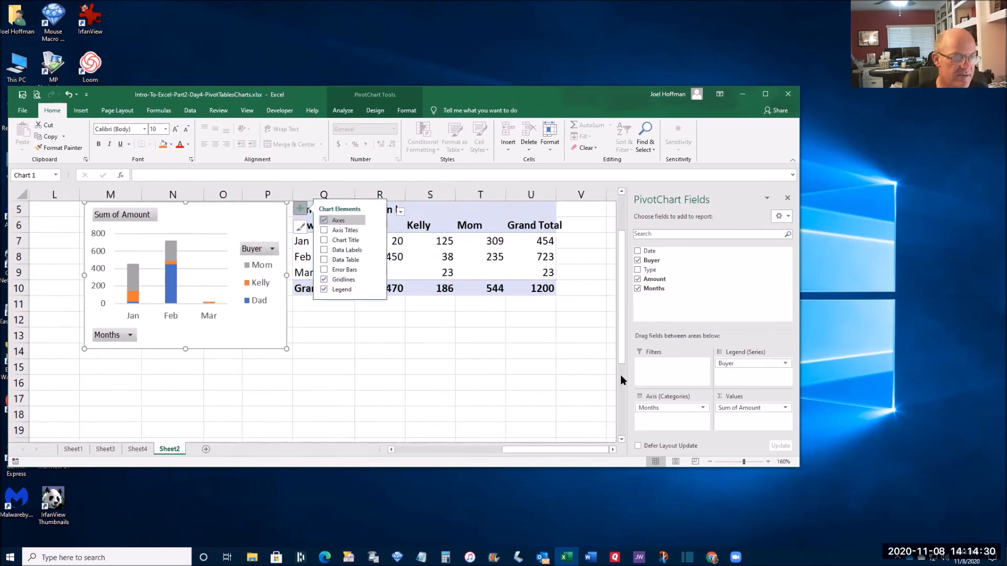
scroll(622, 357, up, 1)
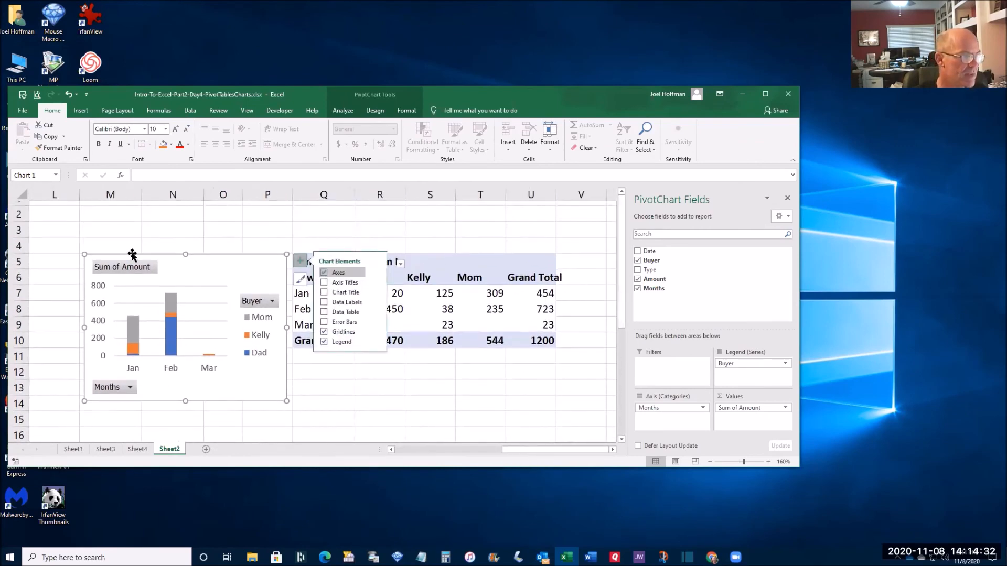
drag(79, 194, 43, 197)
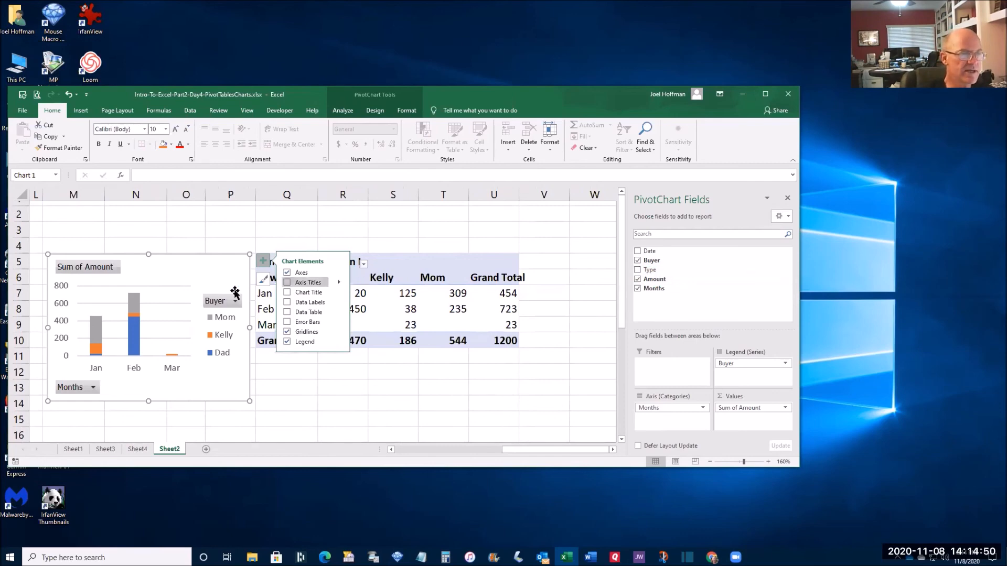
click(168, 309)
click(190, 272)
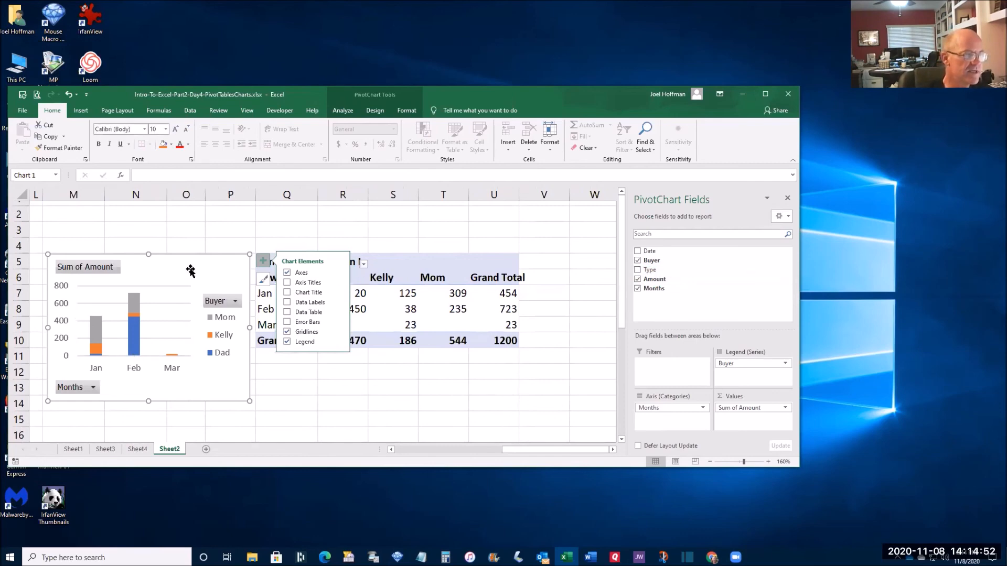
click(393, 297)
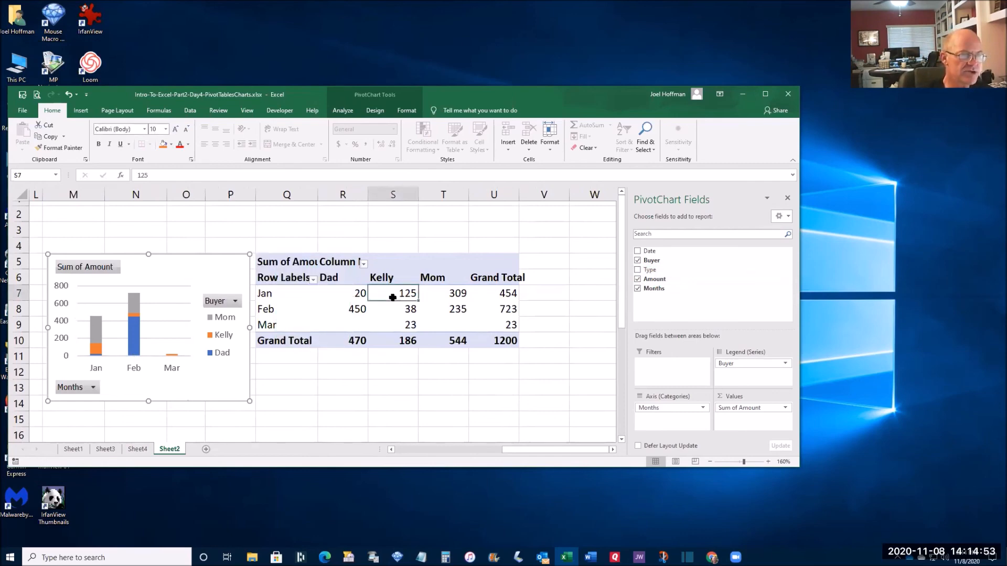
click(325, 297)
click(175, 268)
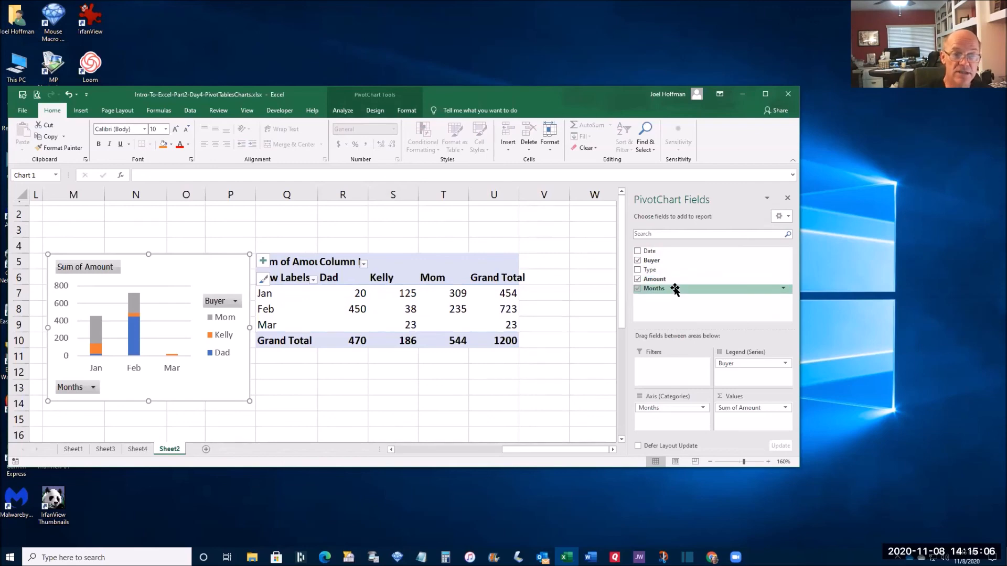
Hide the PivotChart's field list and bring it back with the chart selected.
click(787, 199)
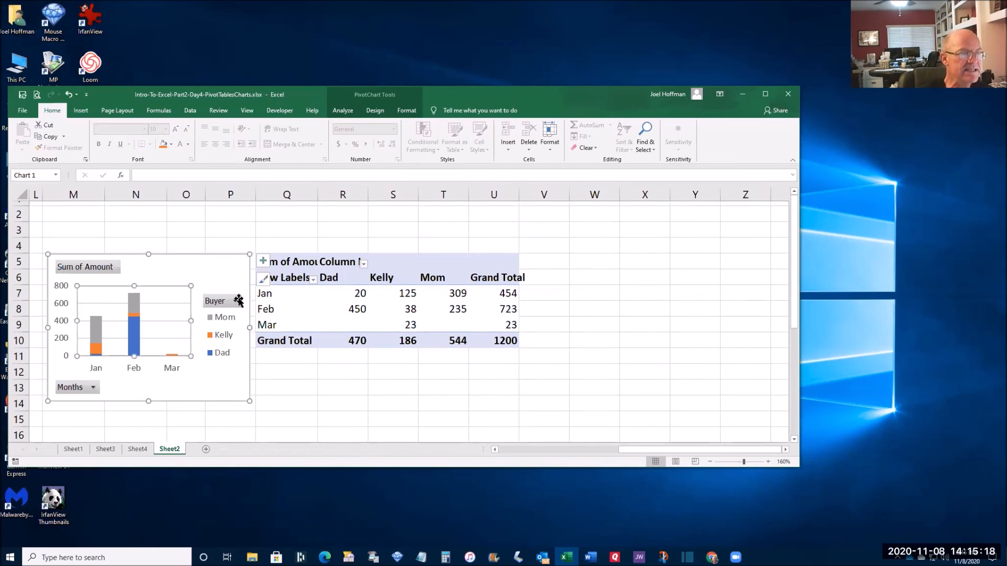
click(356, 308)
click(209, 268)
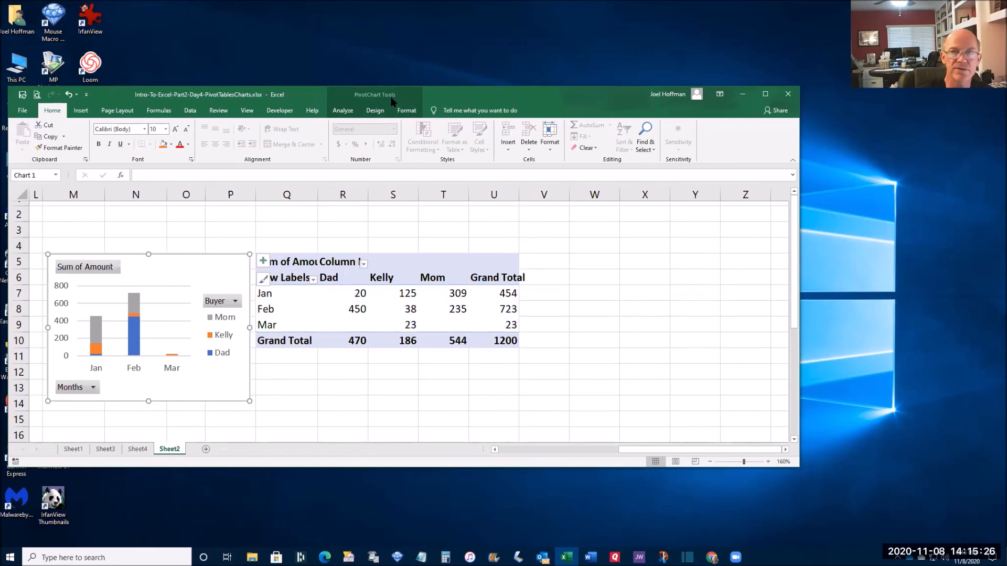
click(344, 111)
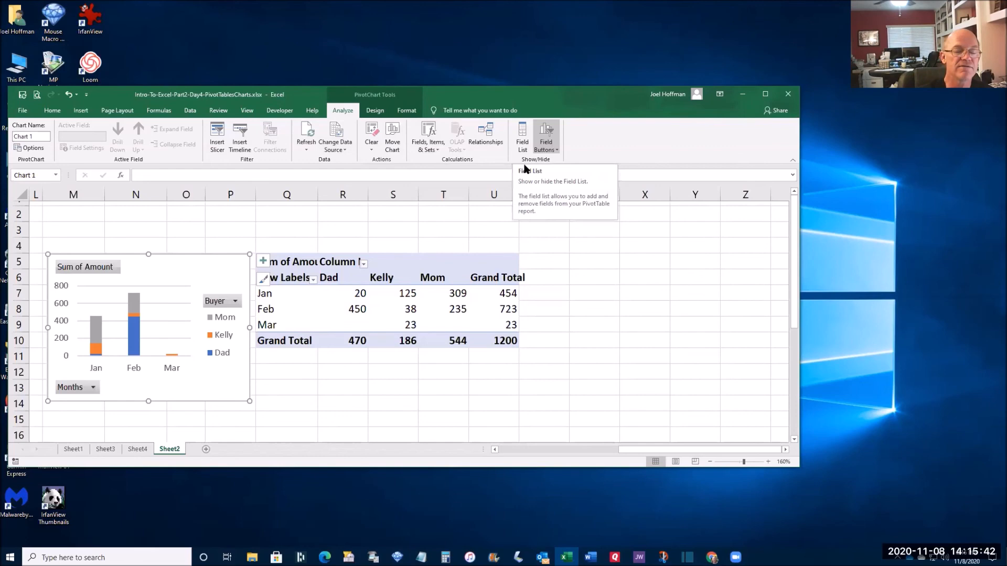
click(523, 137)
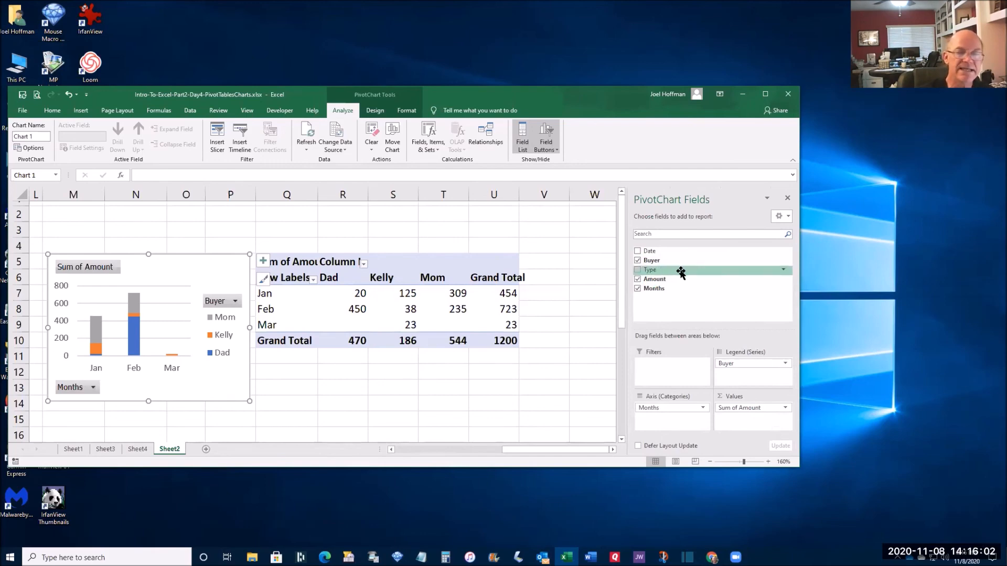
Add the Type field as a report filter for the PivotChart and its linked PivotTable.
drag(681, 273, 657, 370)
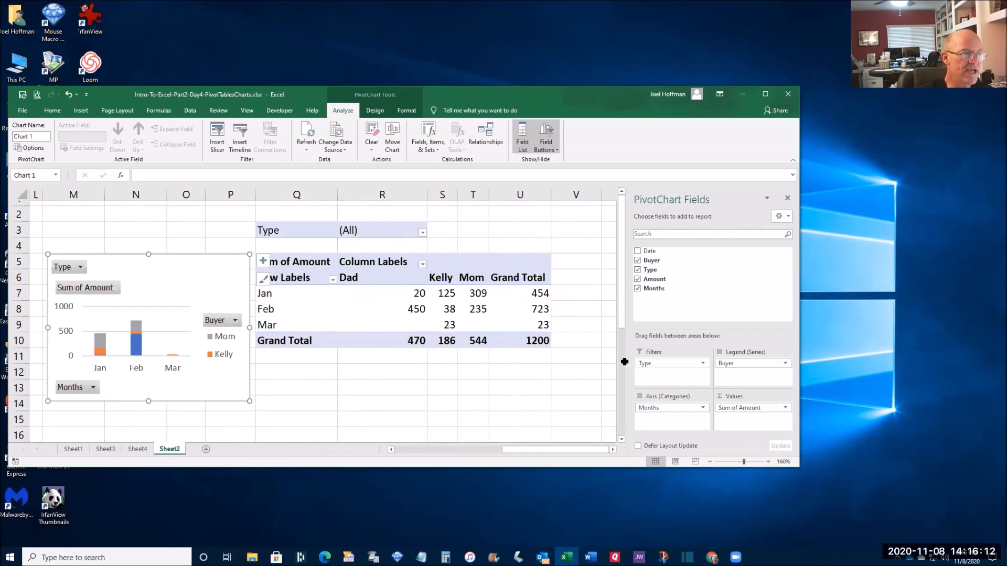
click(300, 246)
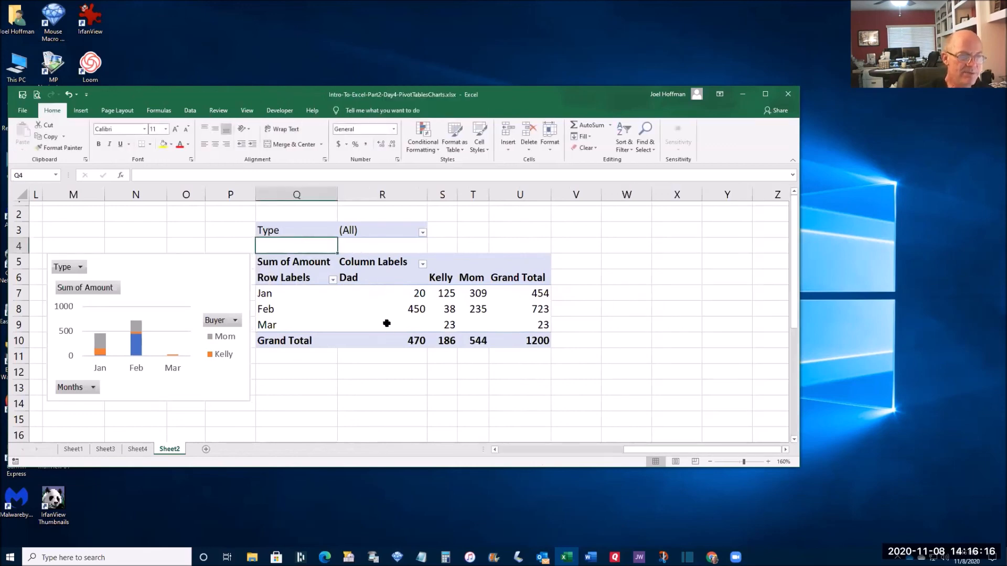
mouse_move(377, 300)
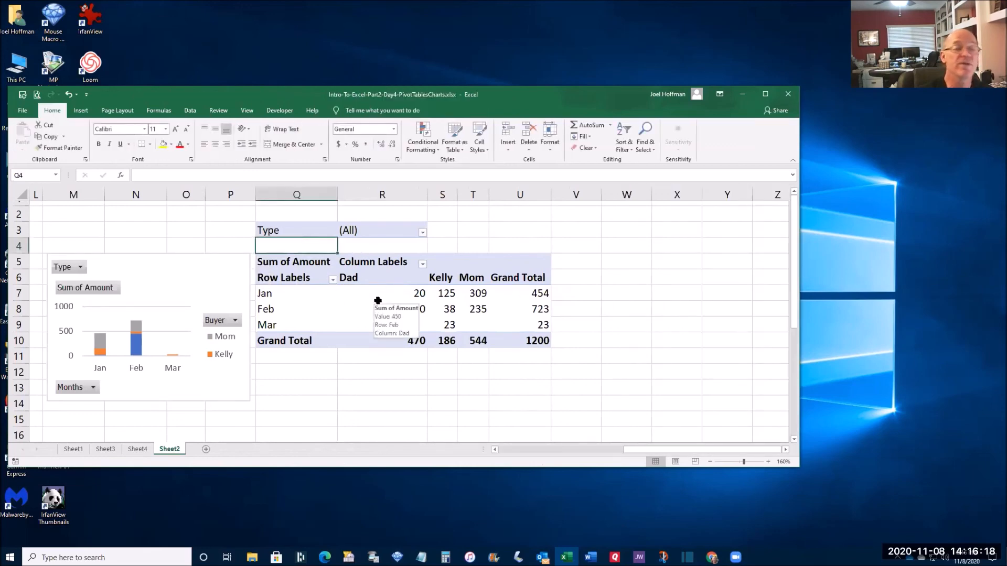
click(177, 289)
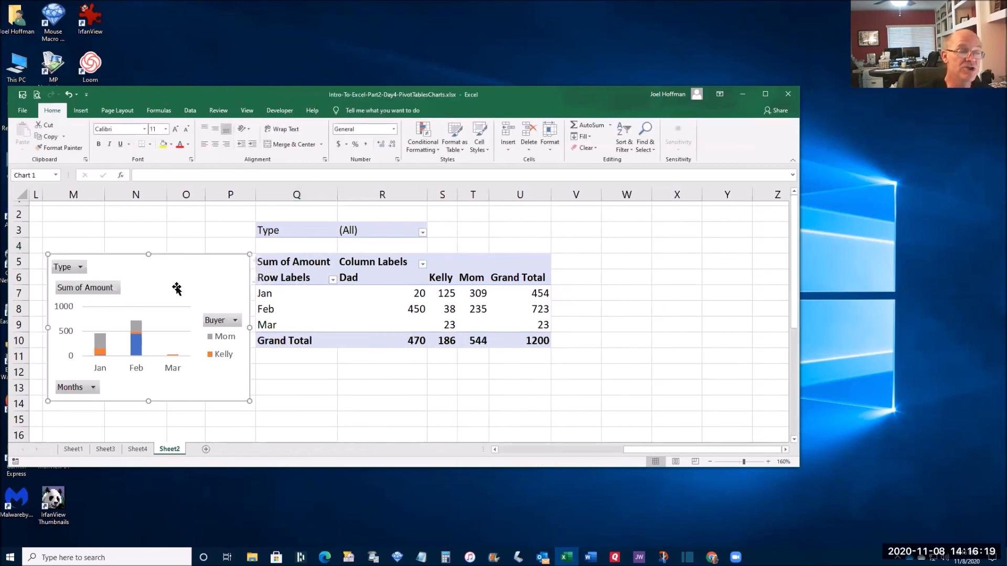
click(288, 292)
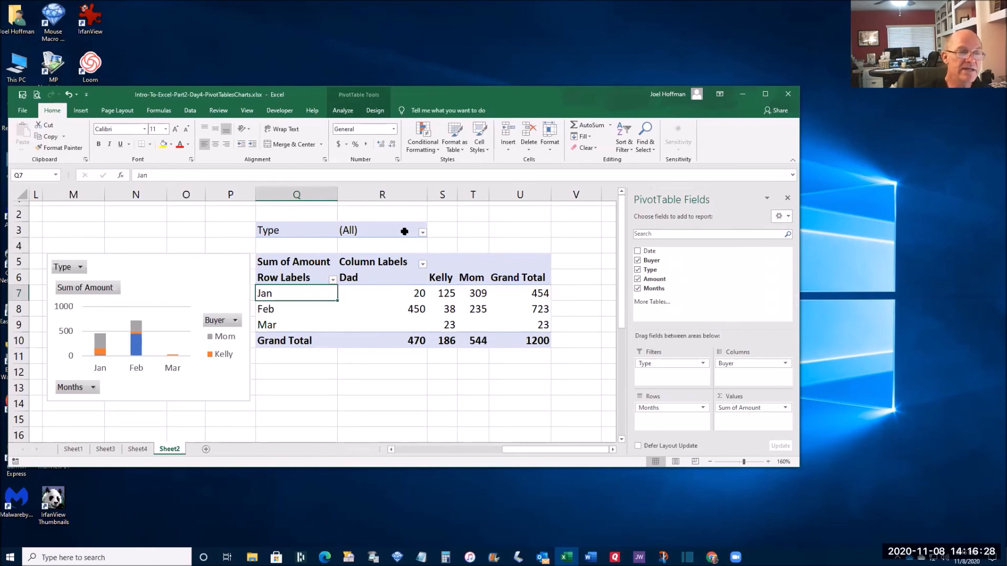
Filter the linked PivotTable by Type to show only Food.
click(371, 230)
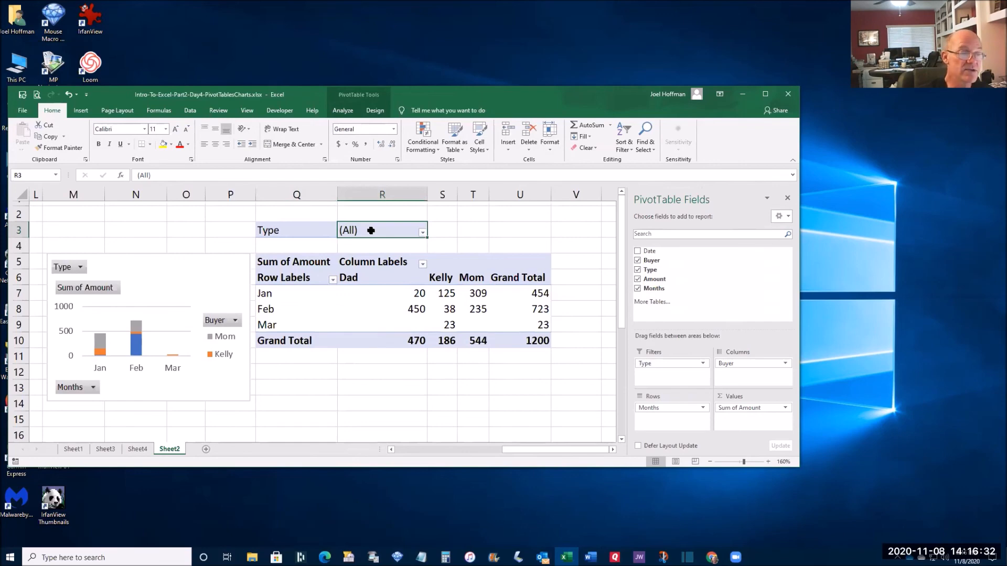
click(423, 233)
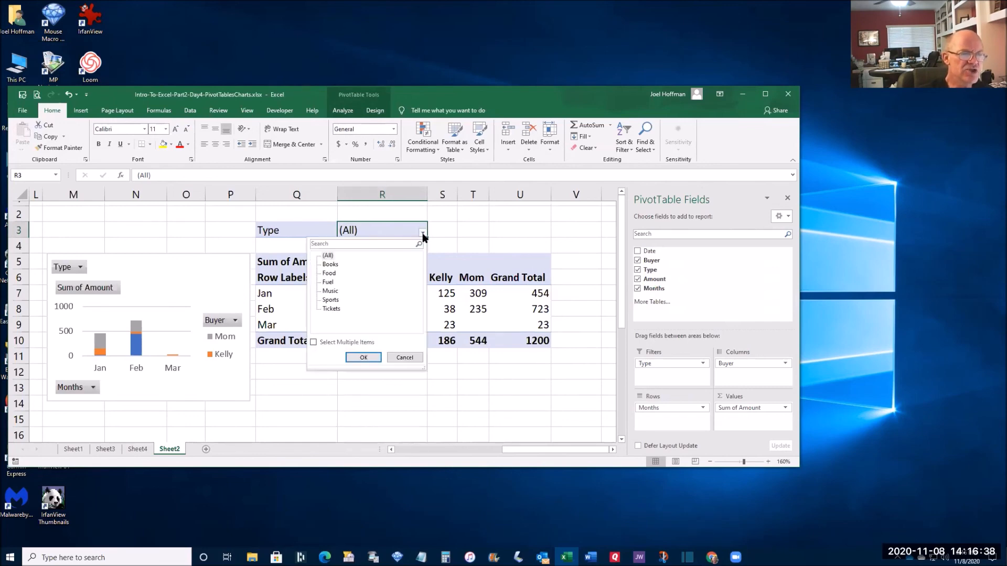
click(329, 273)
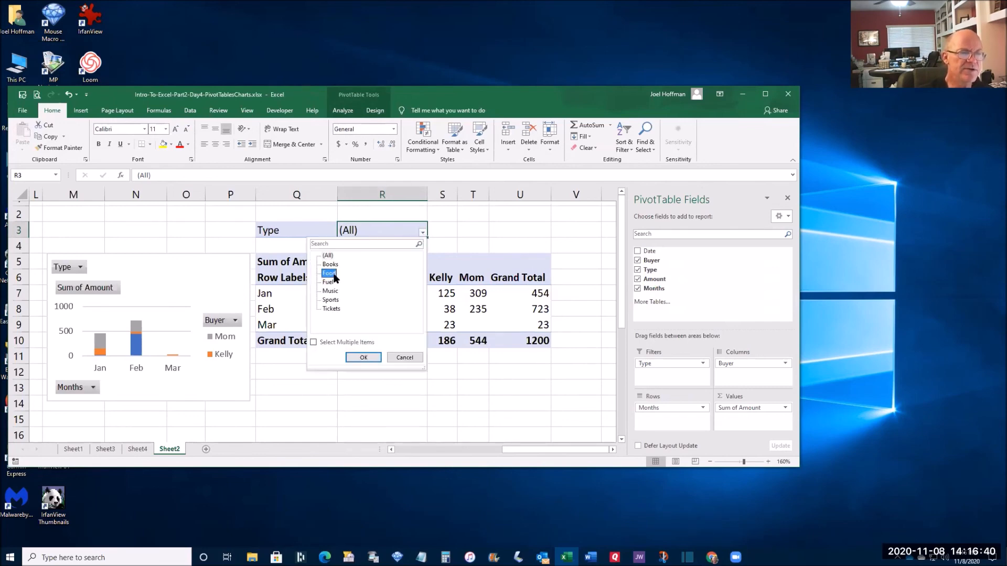
click(363, 356)
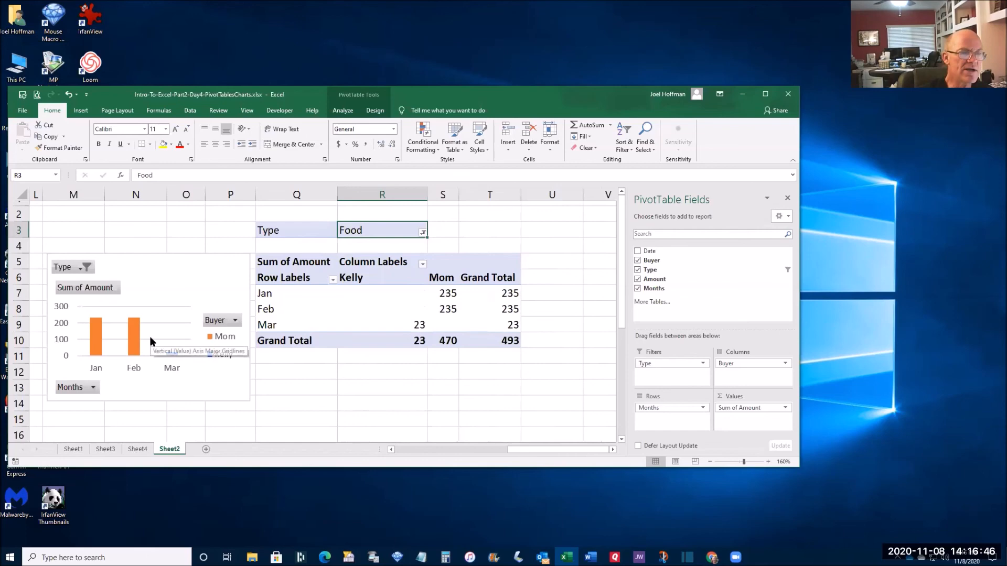
mouse_move(399, 321)
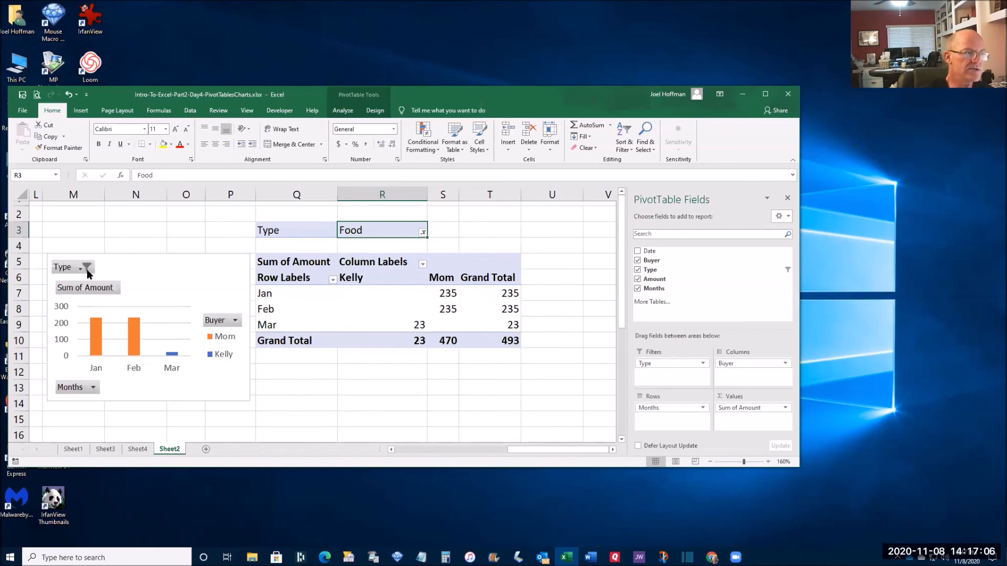
Set the PivotChart's Type filter to Fuel and check its January column against the Fuel entry in the expense table.
click(118, 266)
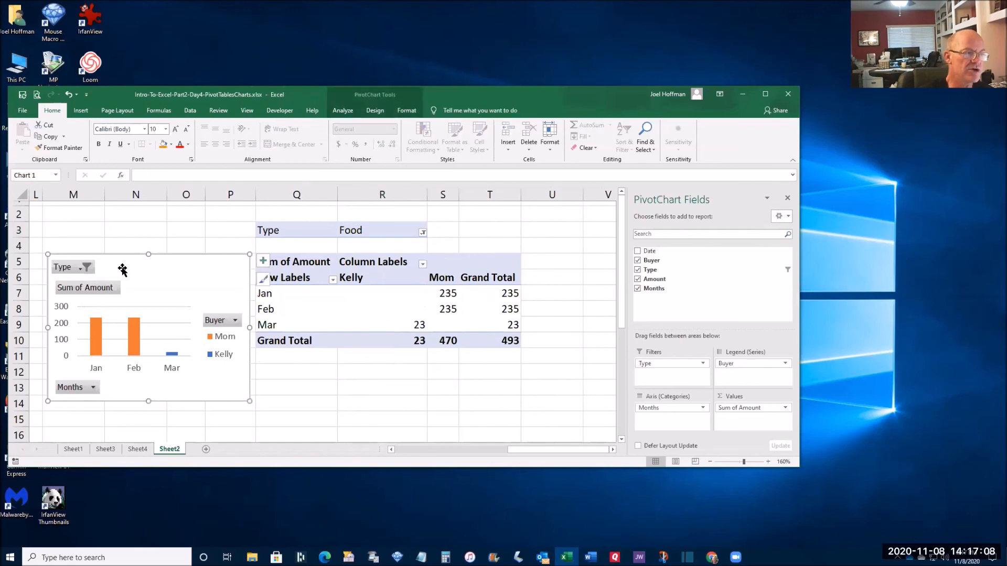
click(85, 268)
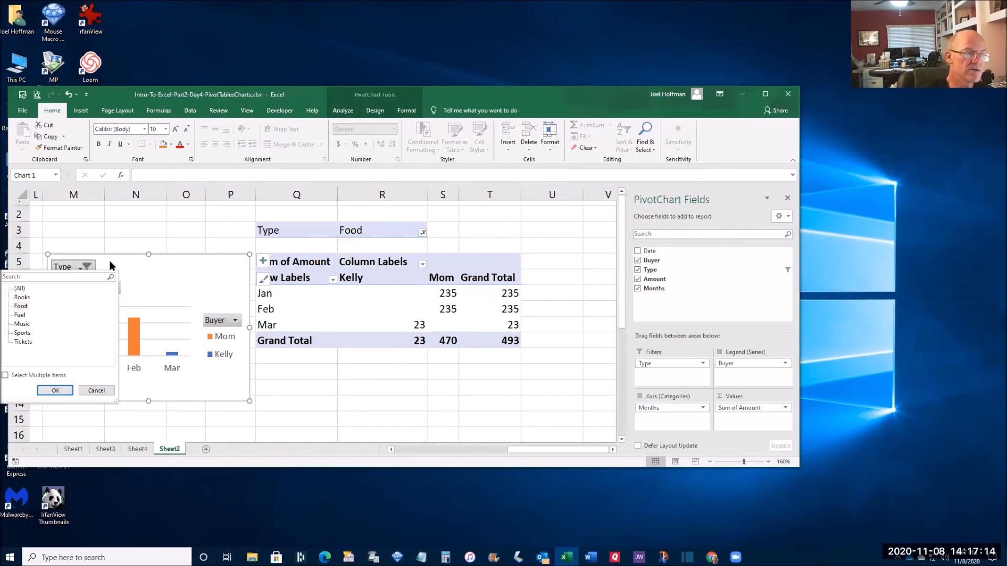
click(21, 316)
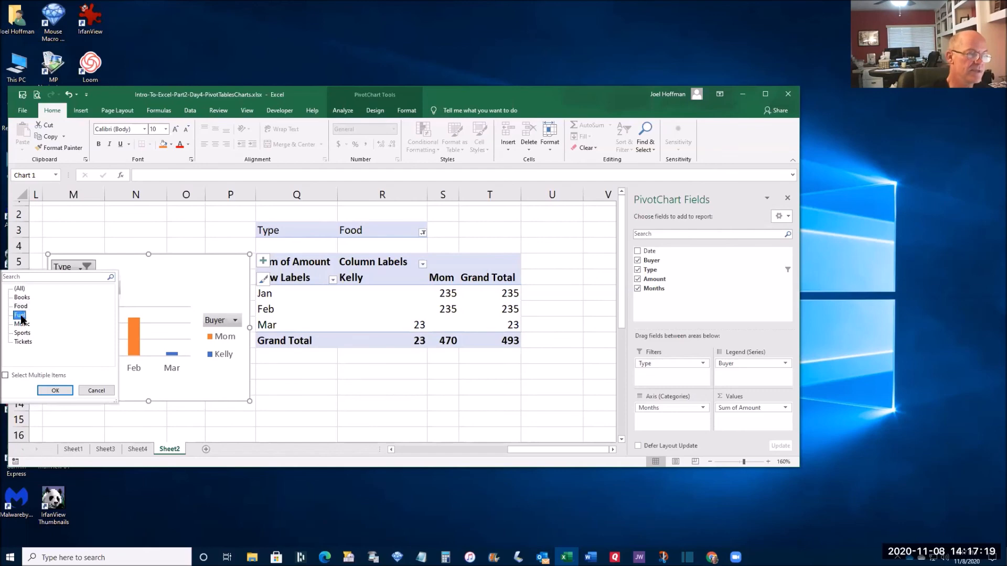
click(51, 391)
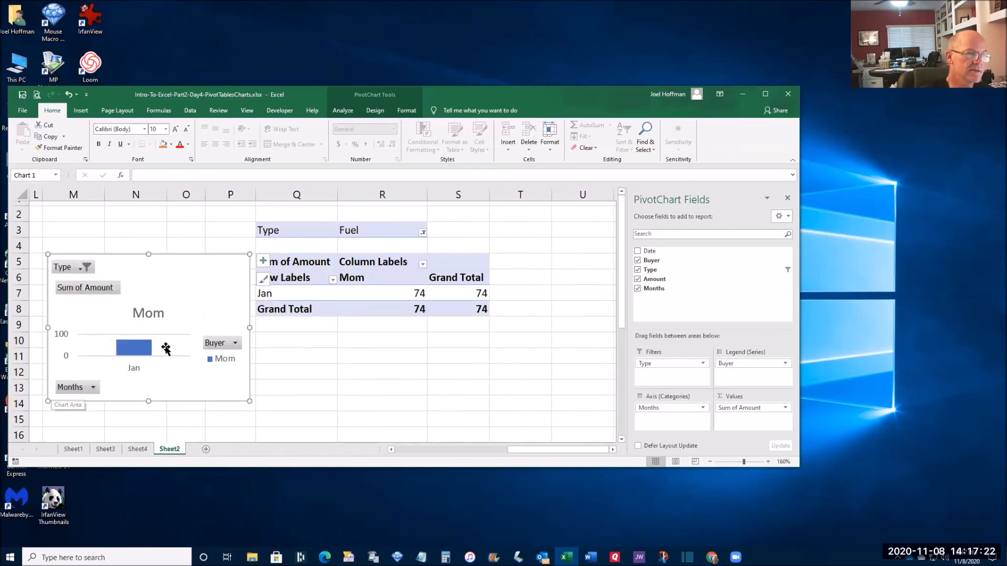
mouse_move(135, 349)
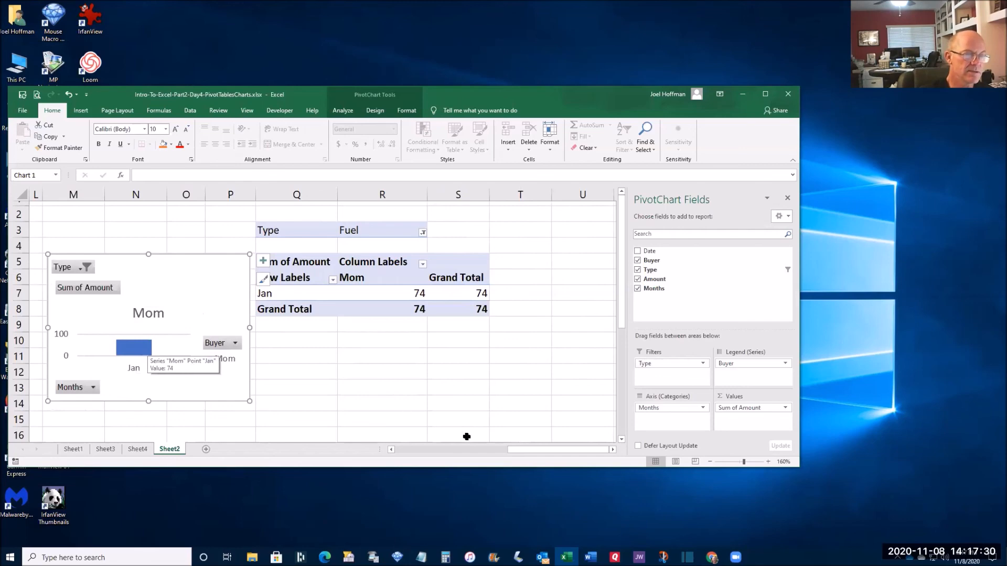
drag(530, 450, 406, 461)
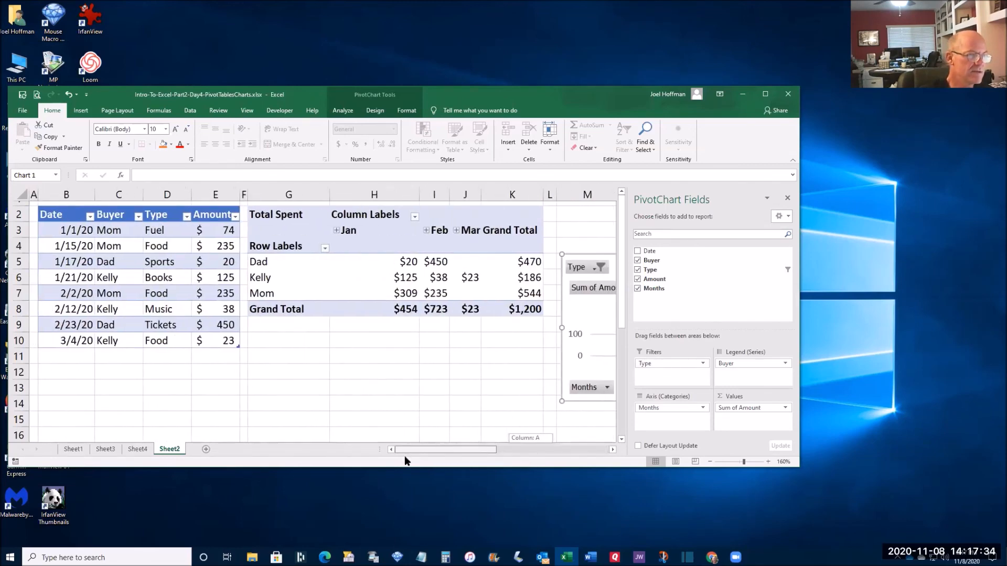
click(154, 231)
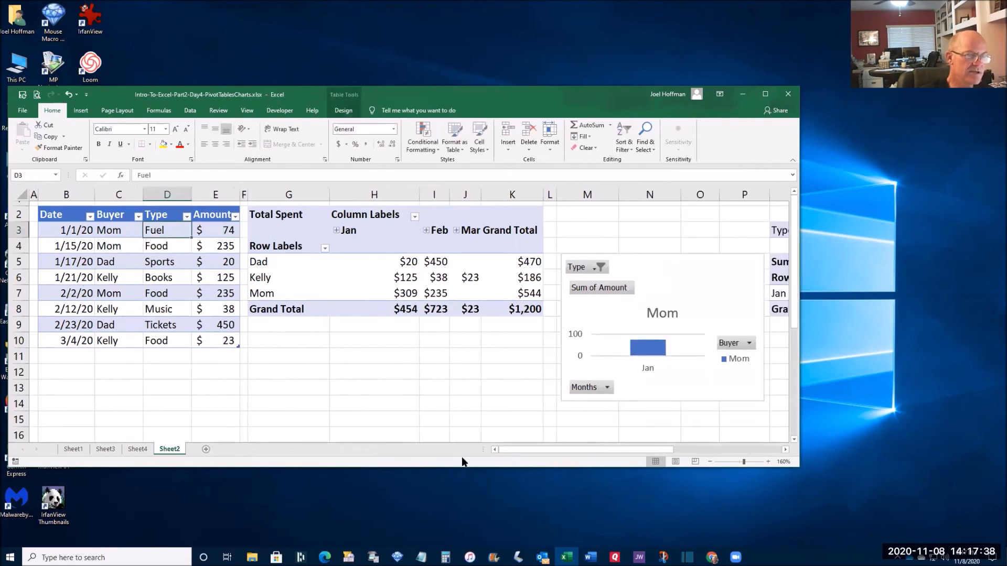
drag(505, 450, 654, 465)
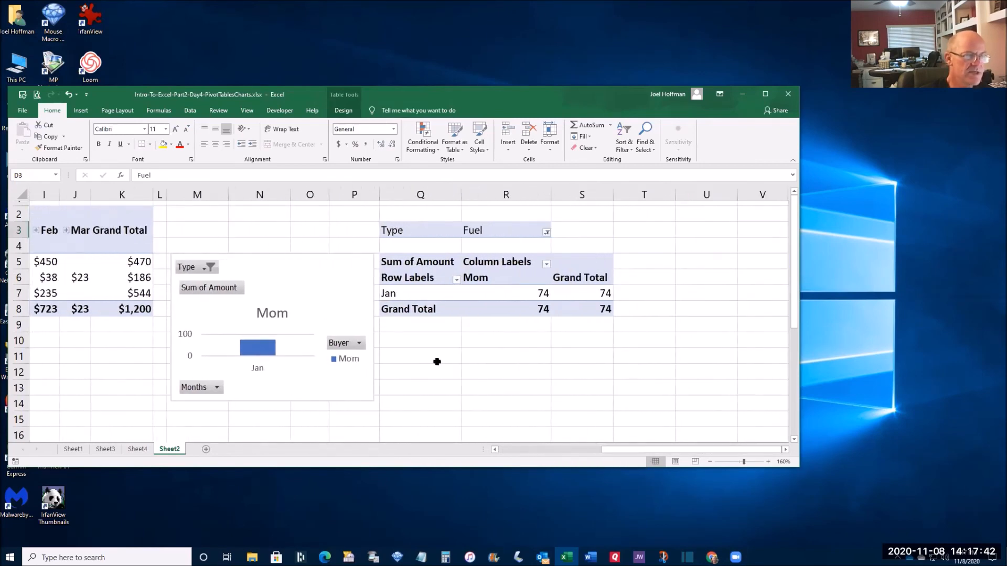
Allow multiple items in the PivotChart's Type filter and include Food alongside Fuel.
click(212, 267)
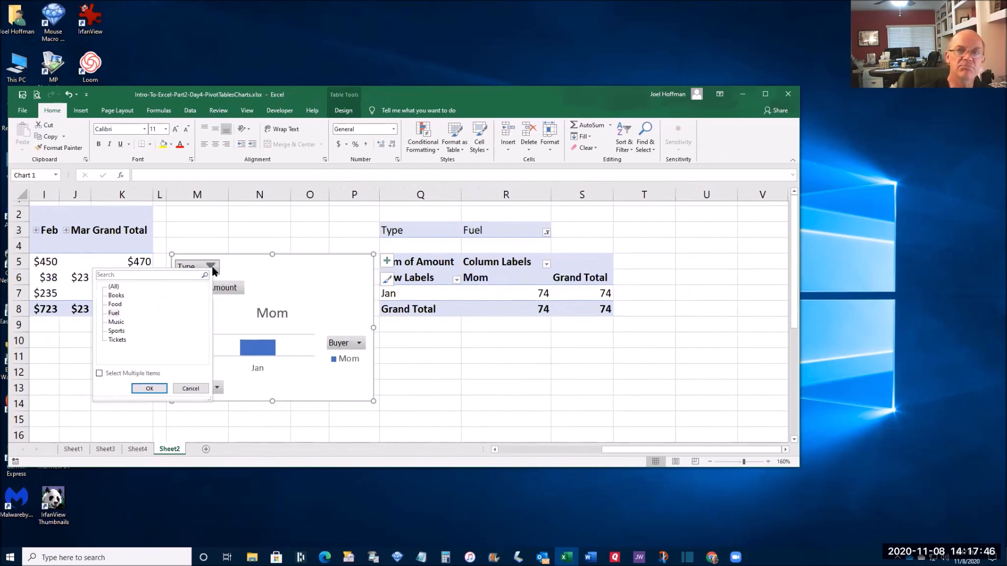
click(99, 373)
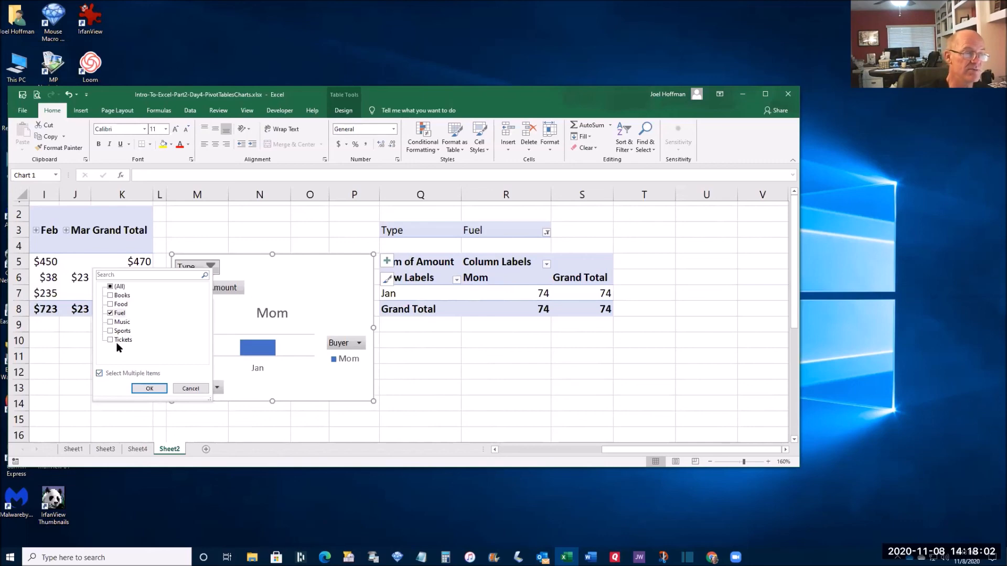
click(111, 305)
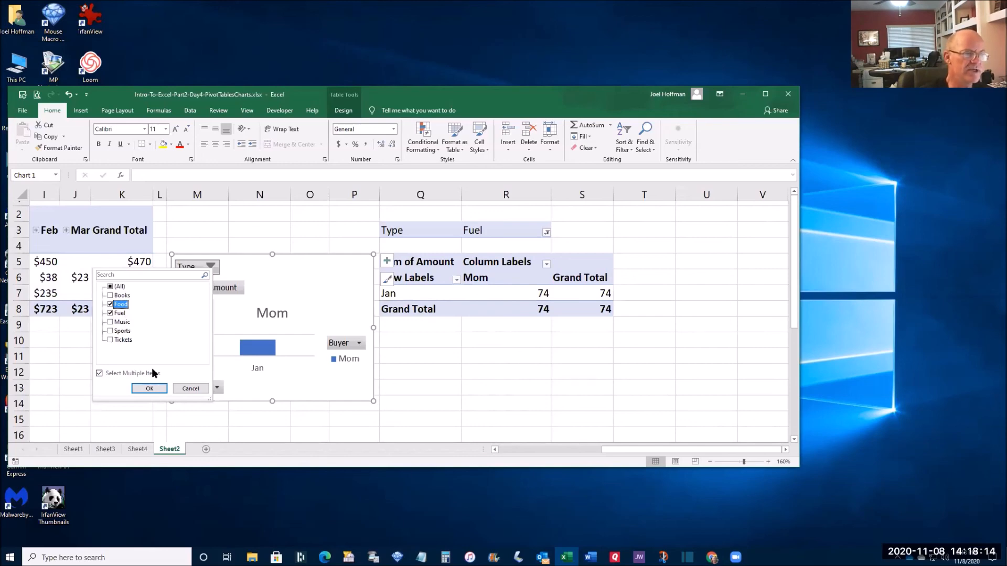
click(146, 388)
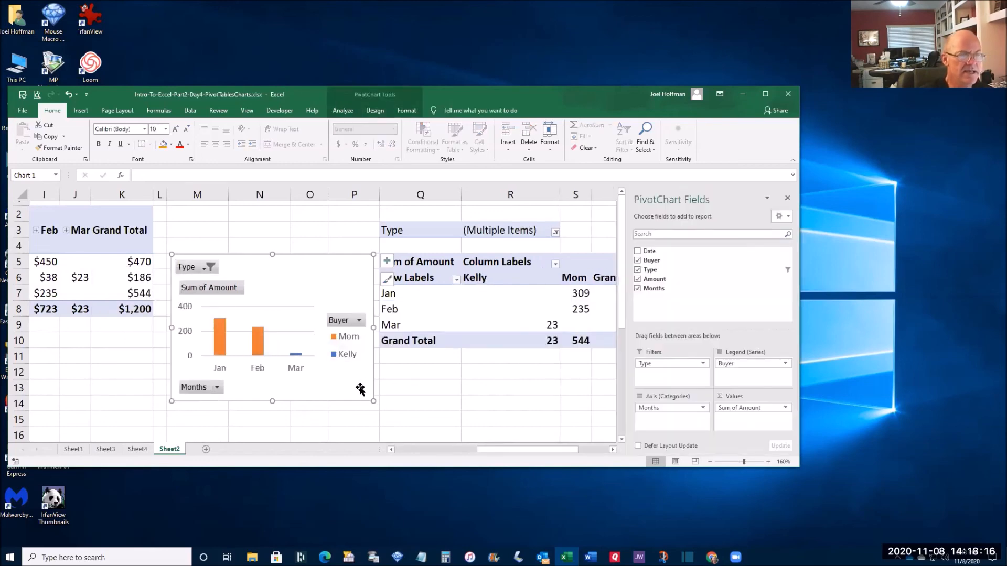